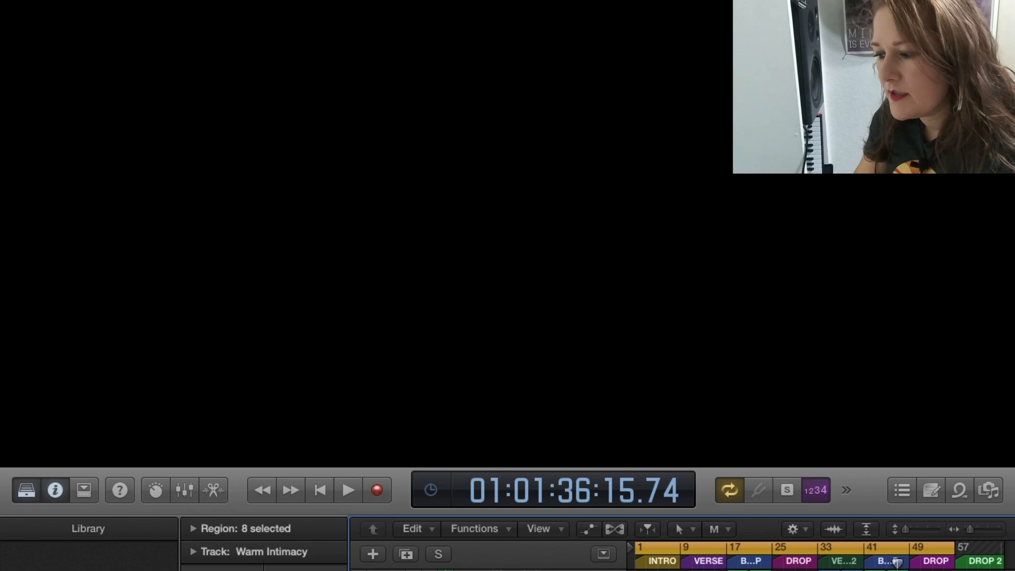
Return the playhead to the start of the project and open the Warm Intimacy intro region in the editor.
drag(897, 561, 606, 563)
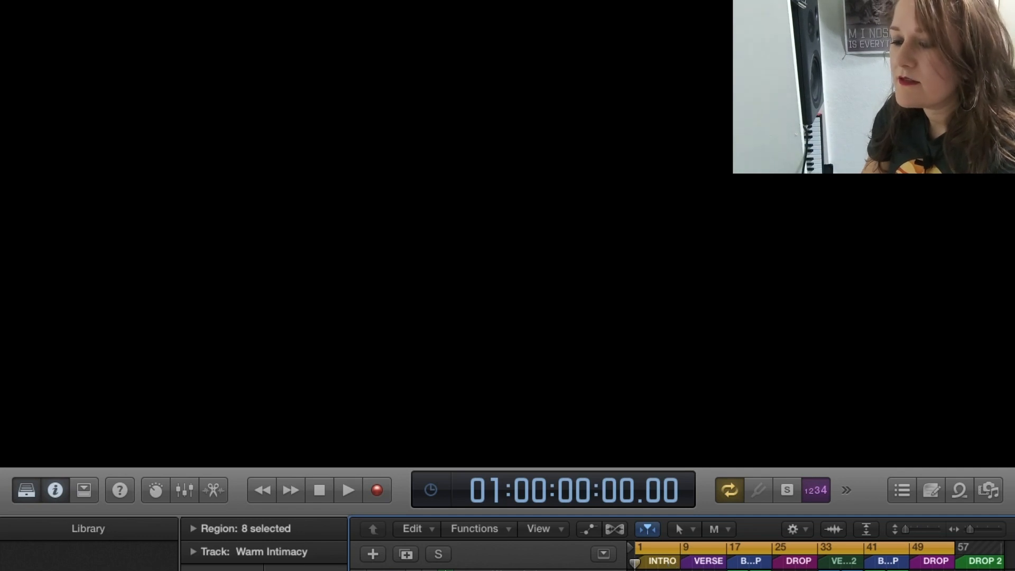
key(super+shift+a)
key(Right)
key(e)
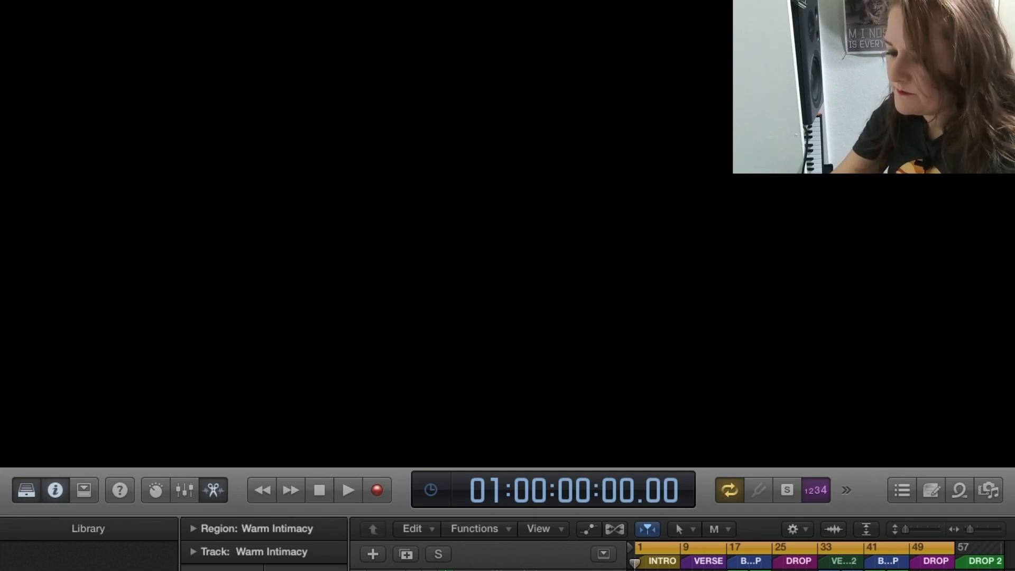
Play the arrangement from the intro into the verse and stop playback.
key(space)
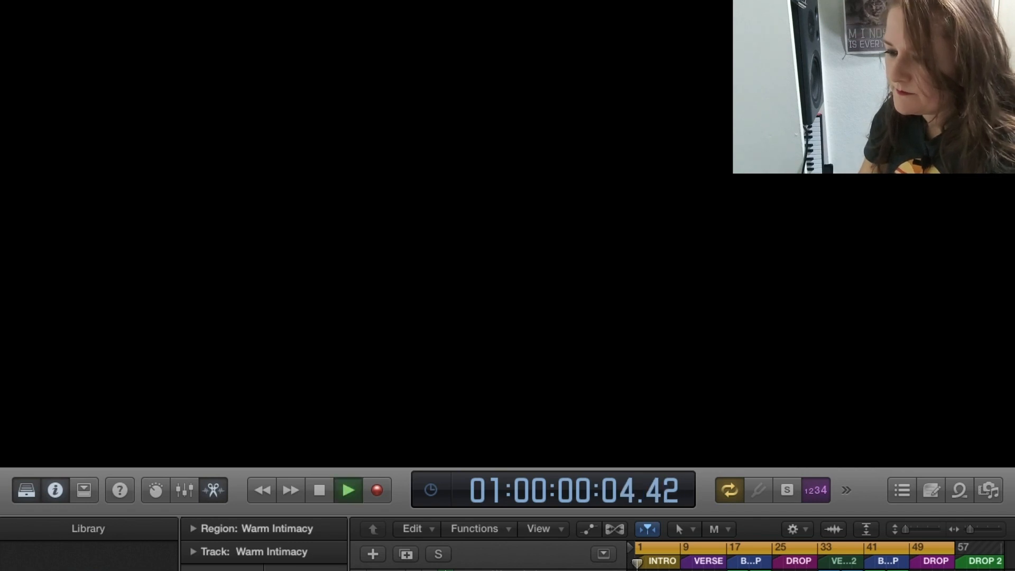
key(space)
key(space)
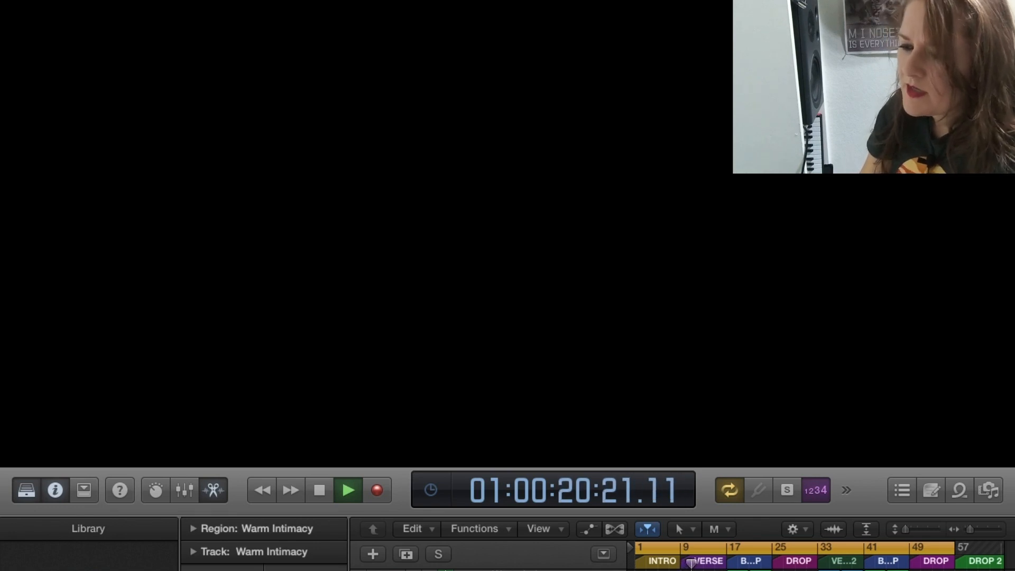
key(space)
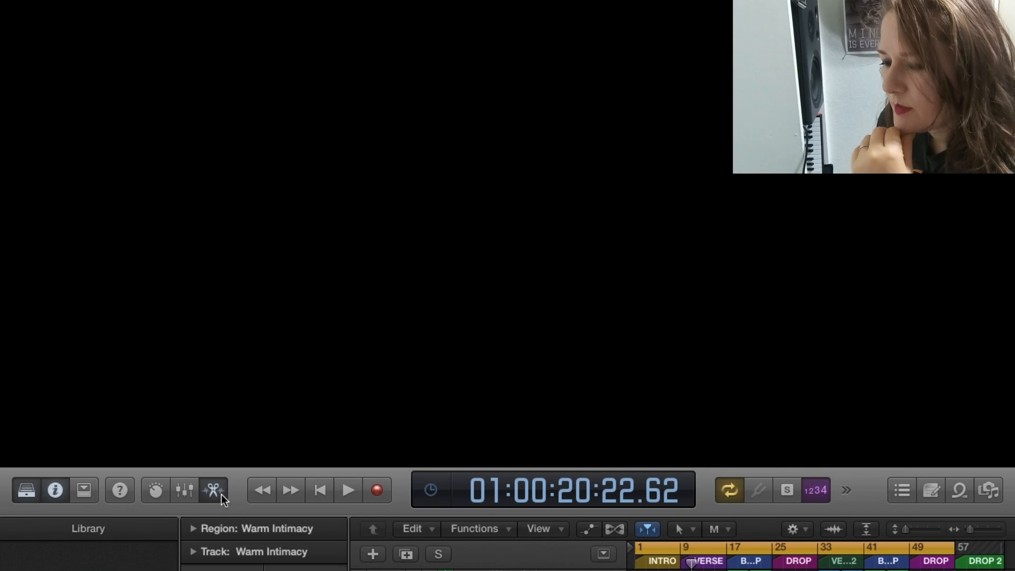
Solo the African Mist Voice 01 track and listen to its part in the intro.
click(479, 559)
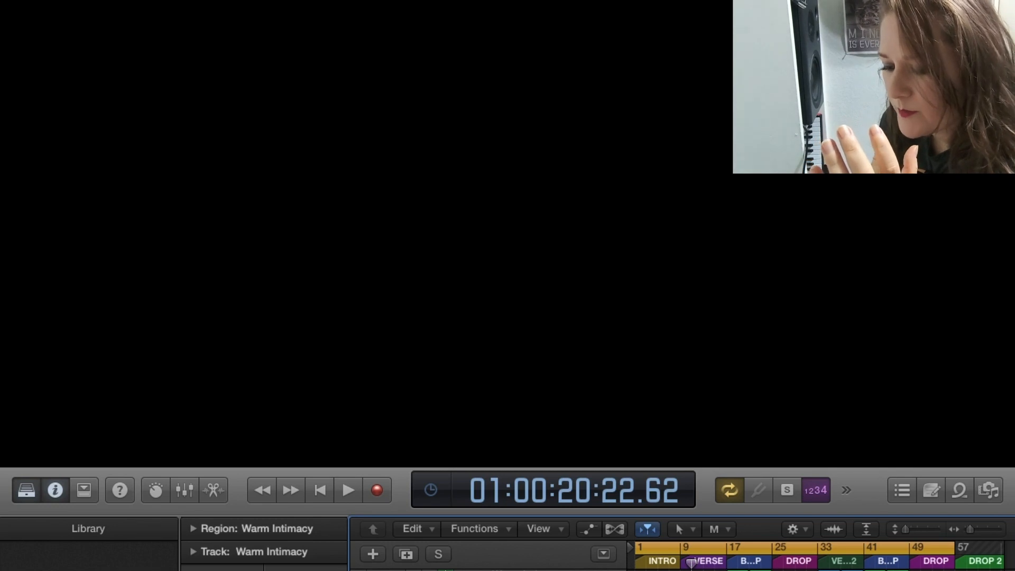
key(Down)
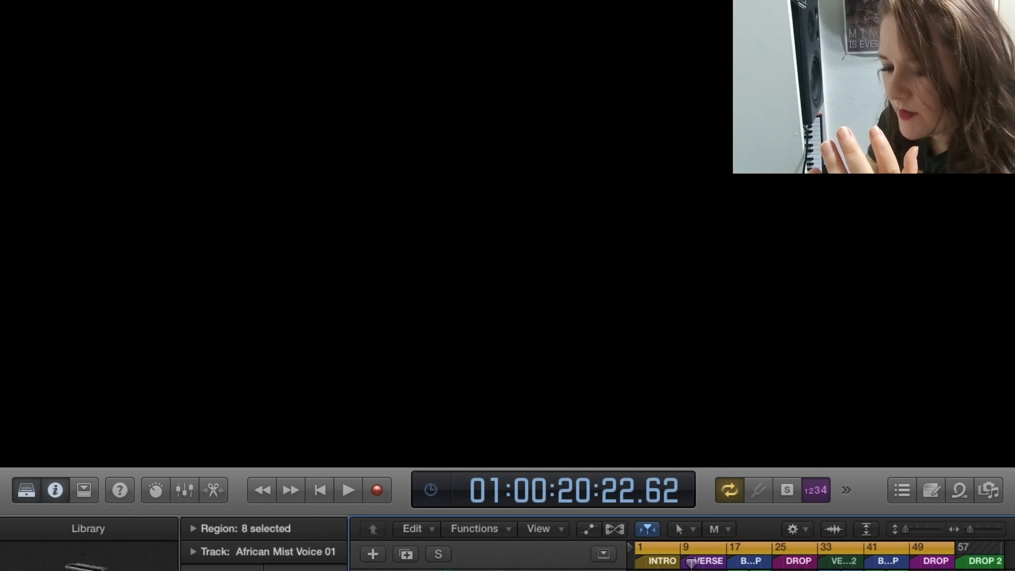
key(s)
key(space)
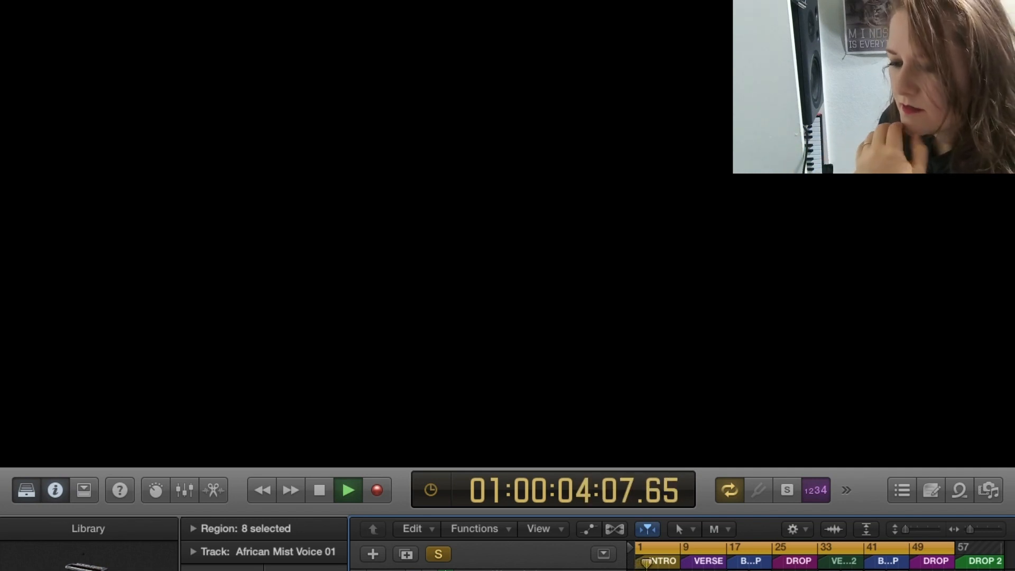
key(space)
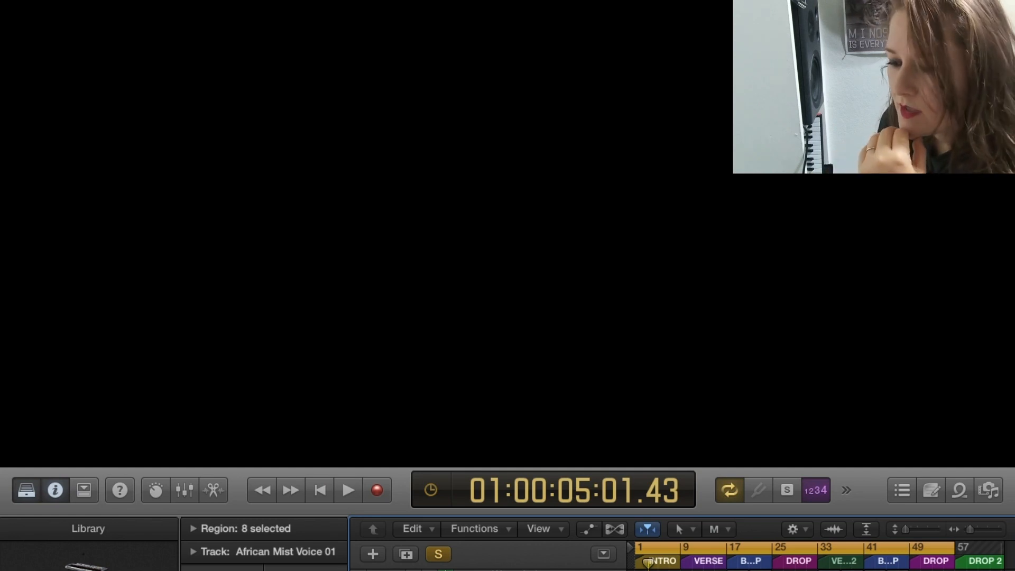
Select the Warm Intimacy track and examine the settings windows of its plug-ins one after another.
key(Down)
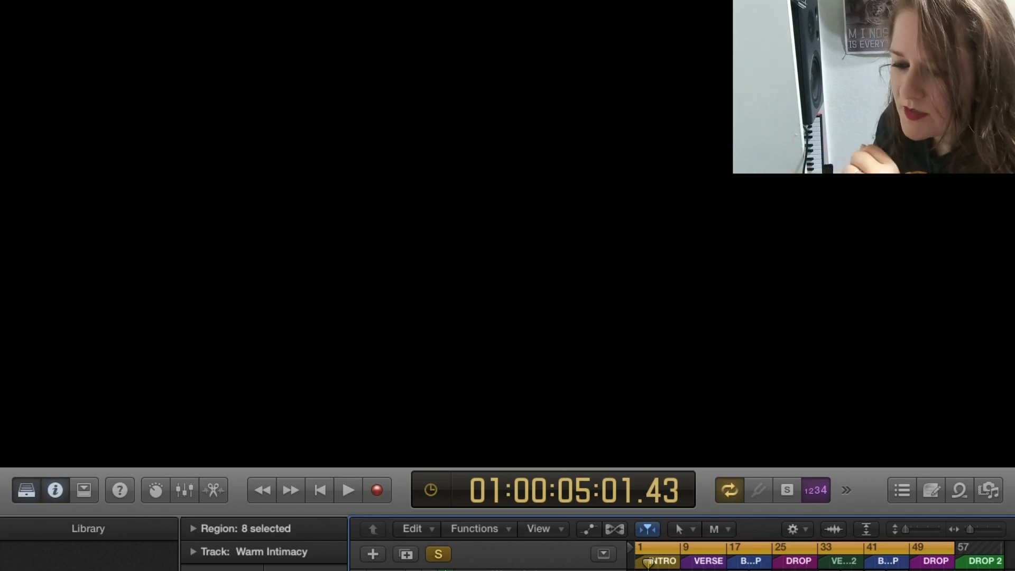
key(v)
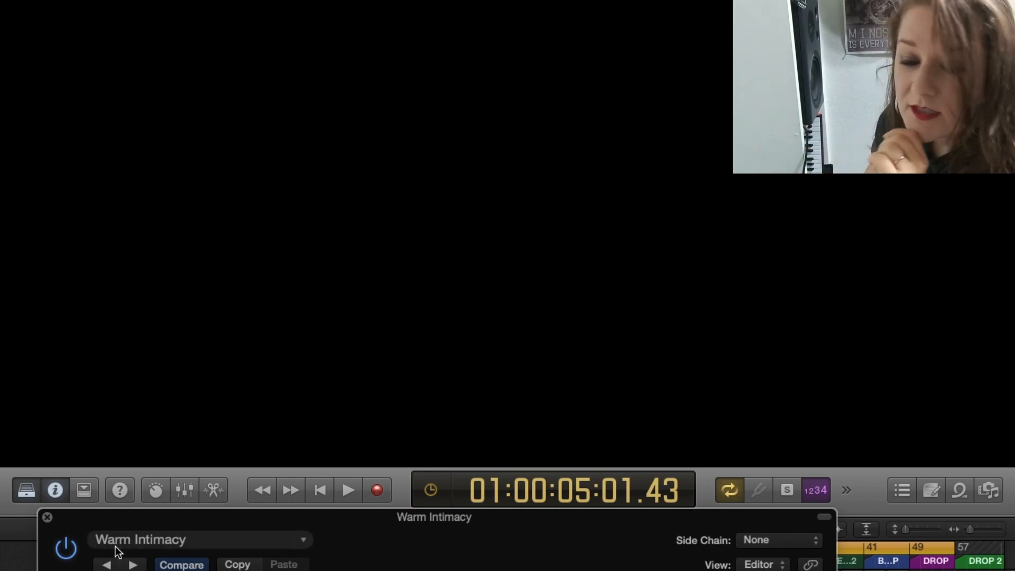
click(47, 518)
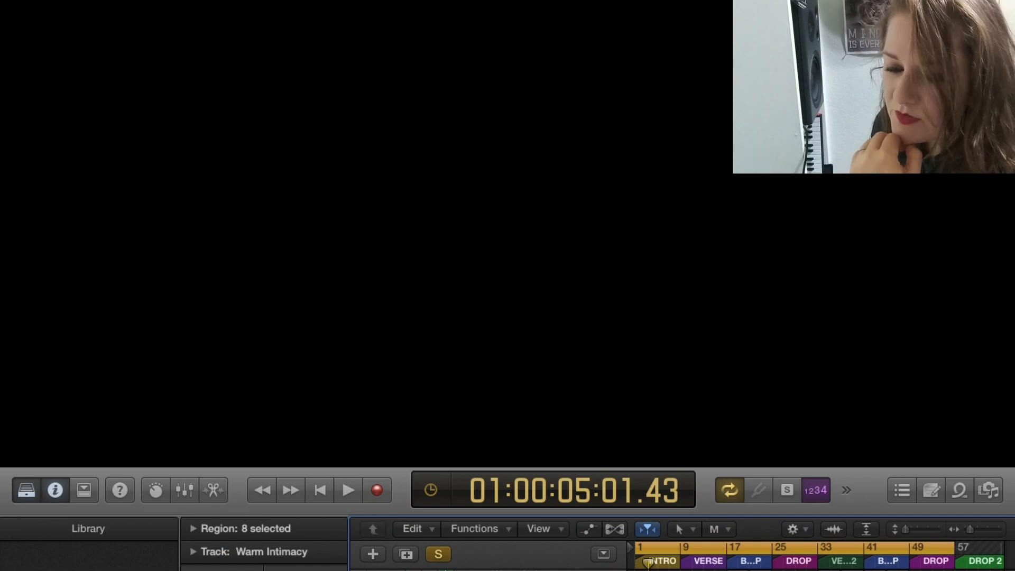
key(v)
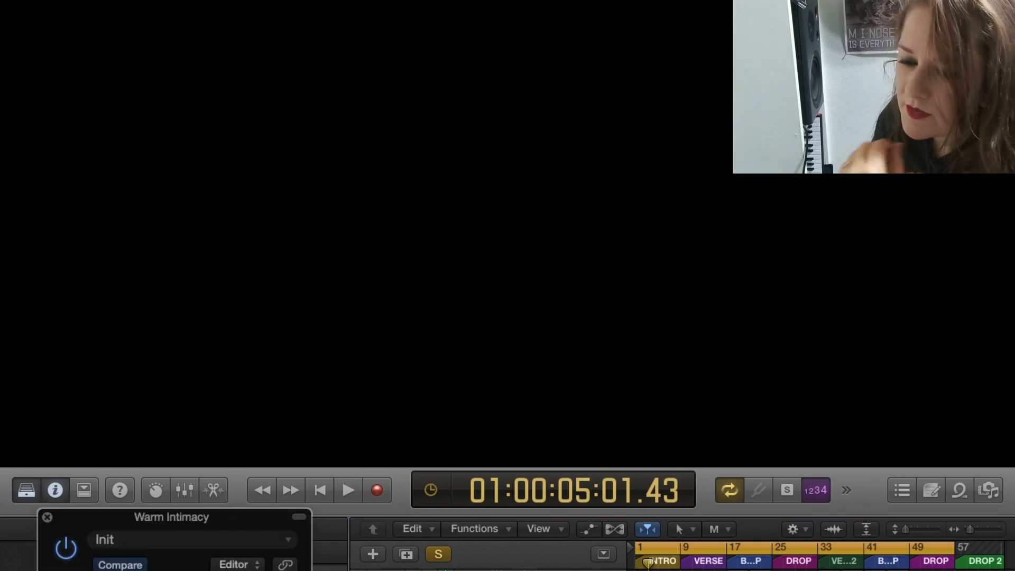
click(47, 517)
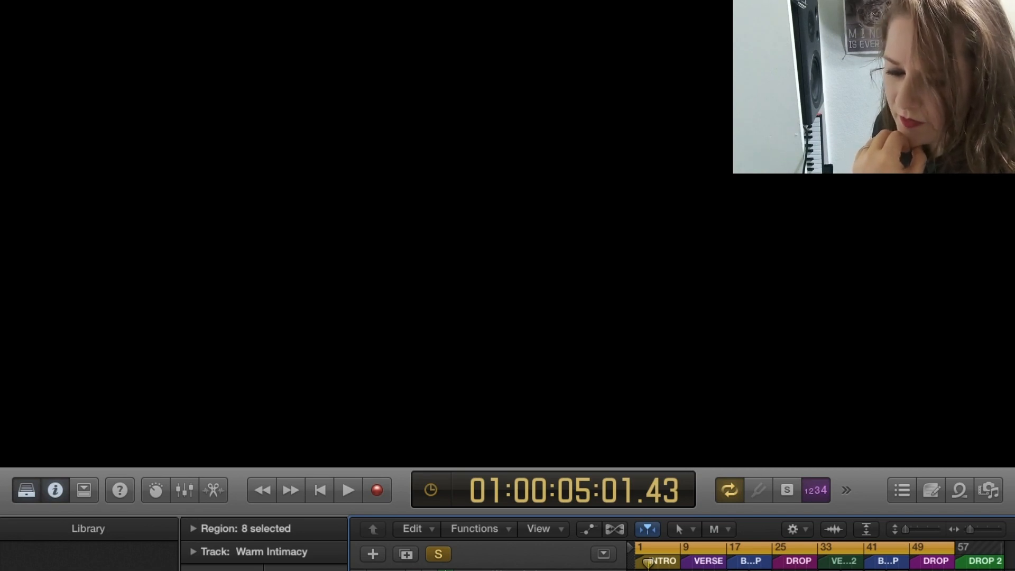
key(v)
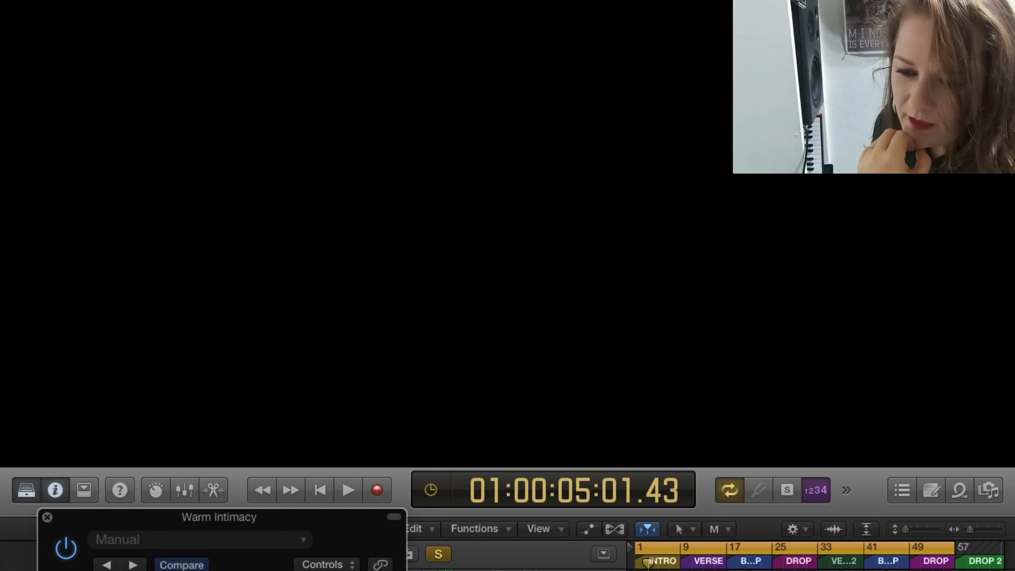
click(47, 517)
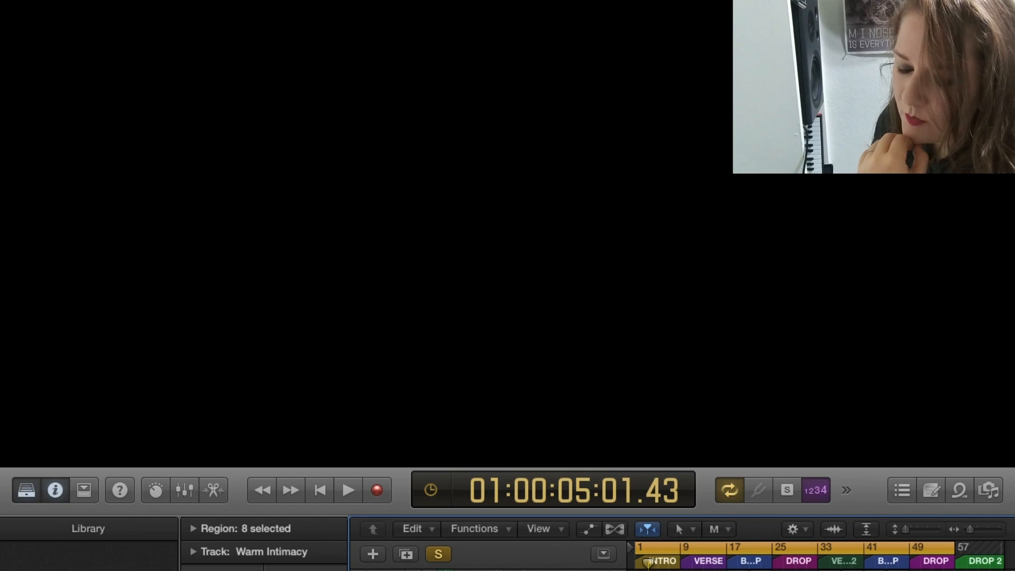
key(v)
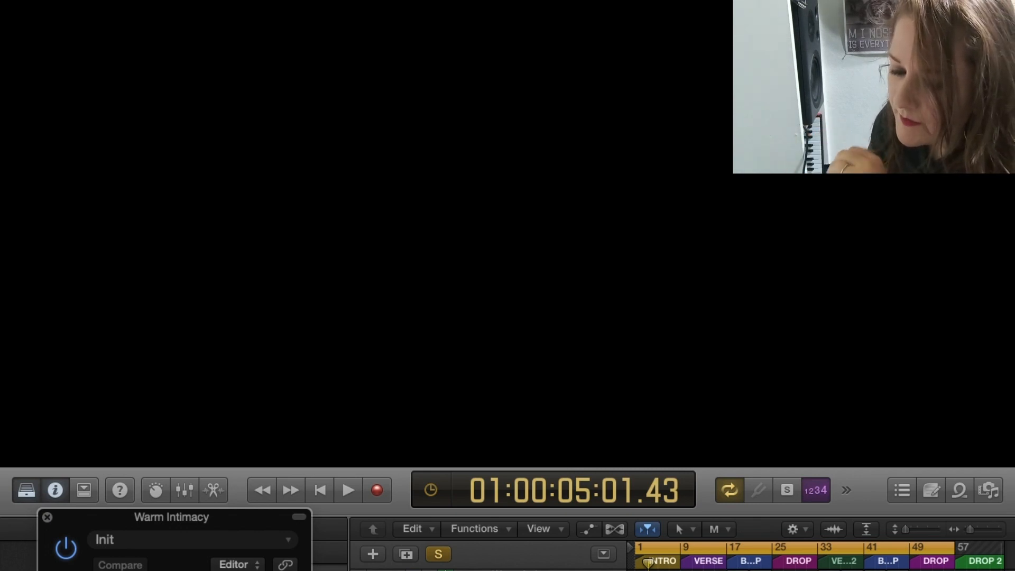
Turn off the track solo, listen to the intro in the full mix and close the plug-in window.
key(s)
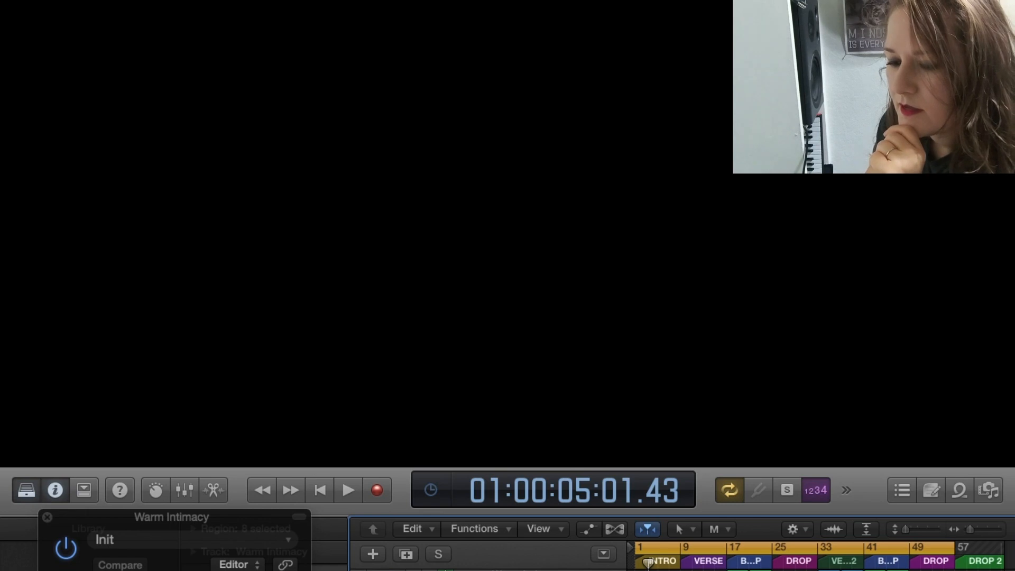
key(space)
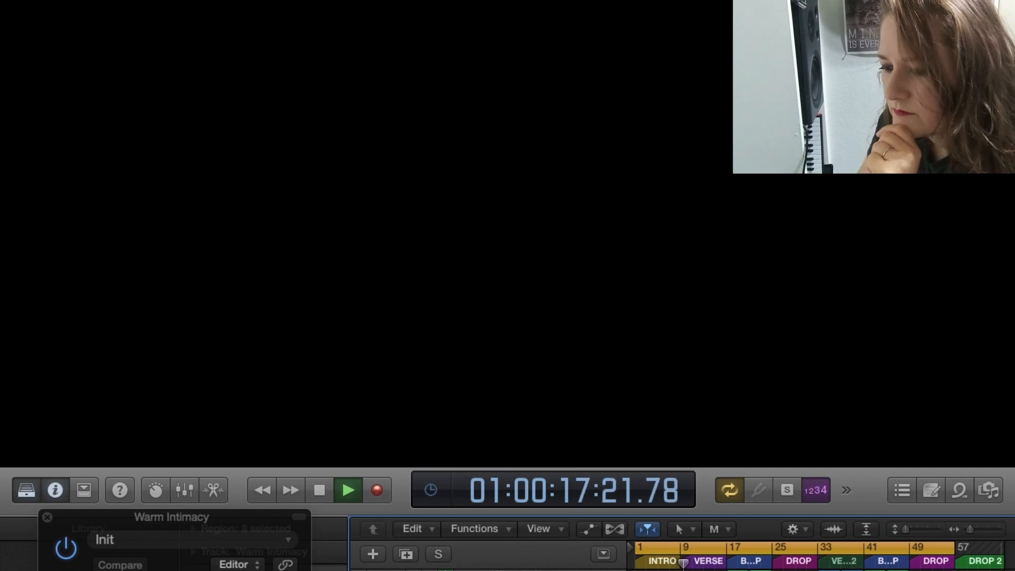
key(space)
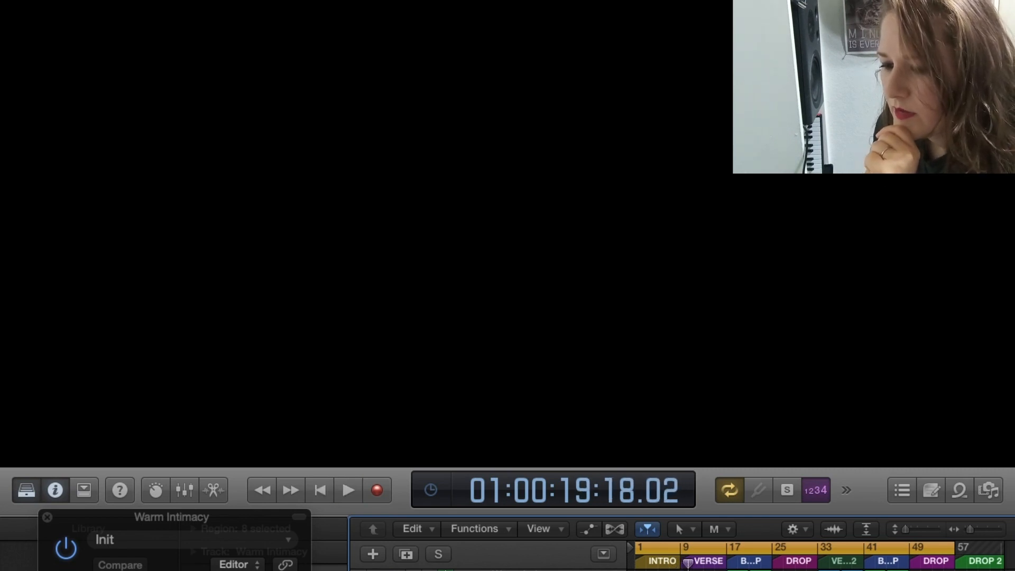
click(47, 516)
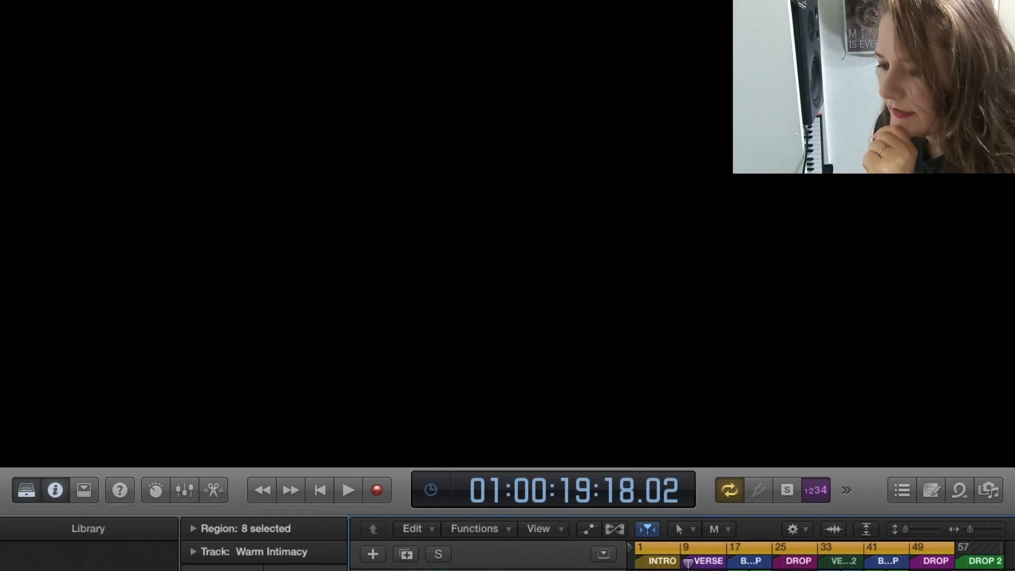
Inspect the Warm Intimacy region's notes in the editor and close the editor.
key(super+shift+a)
key(Right)
key(e)
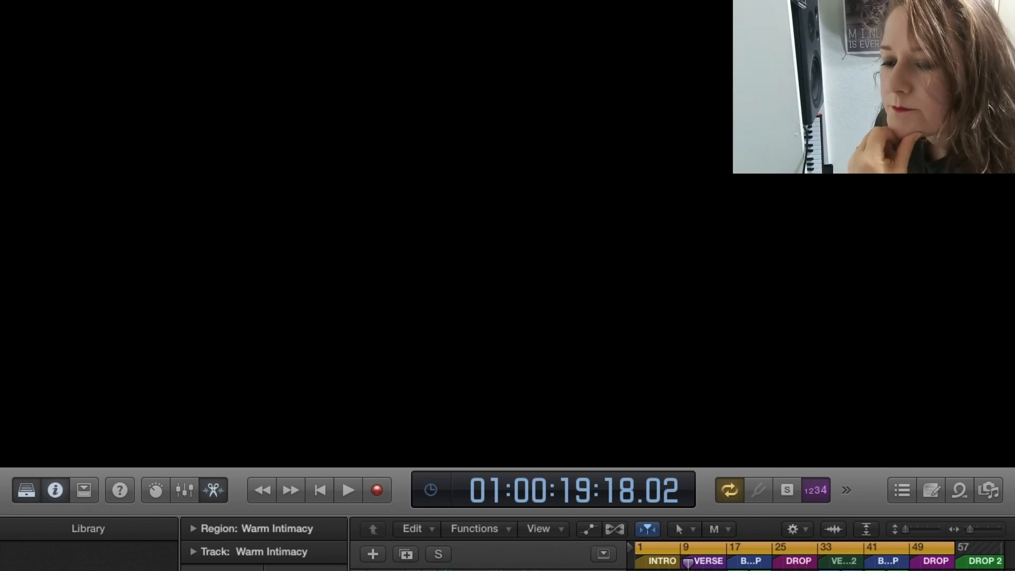
click(211, 491)
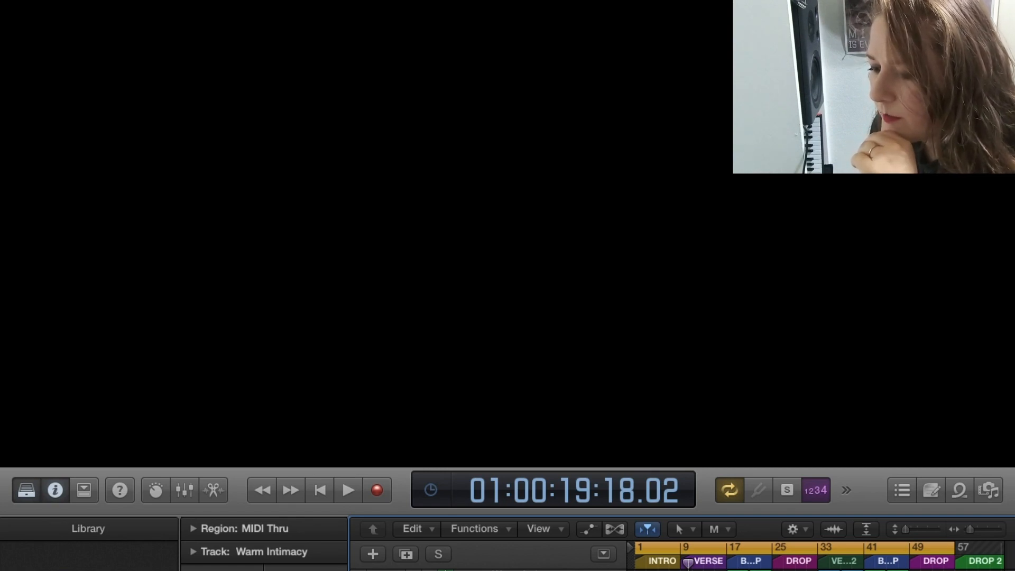
Solo the Kontakt track and listen to its verse part with the cycle range starting at bar 9.
key(Down)
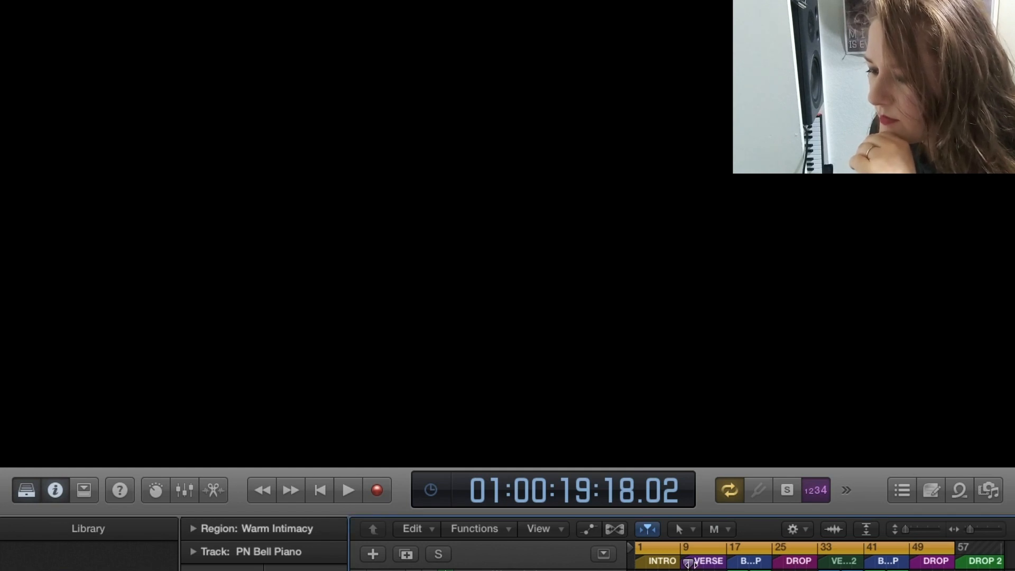
key(Down)
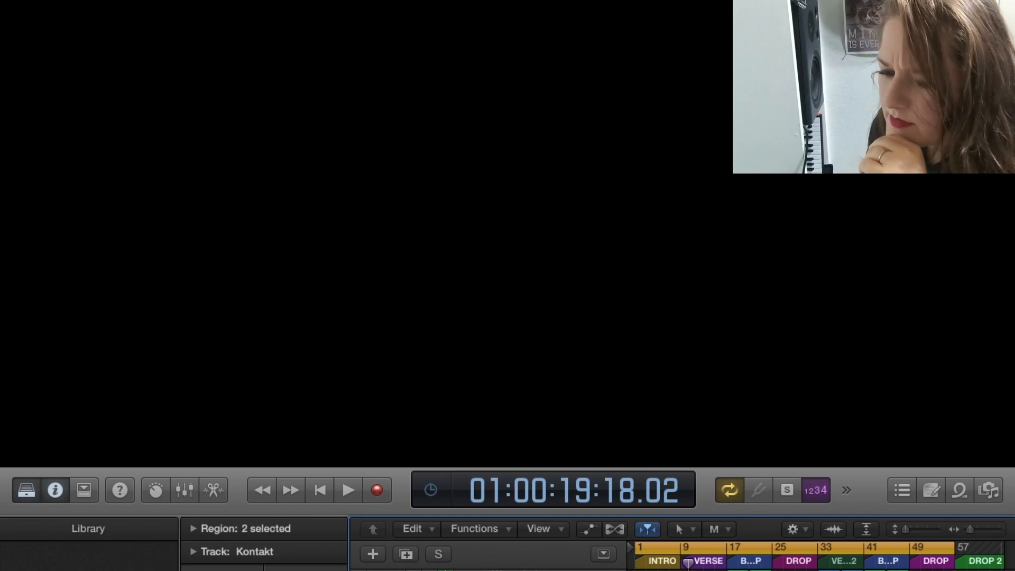
key(s)
key(space)
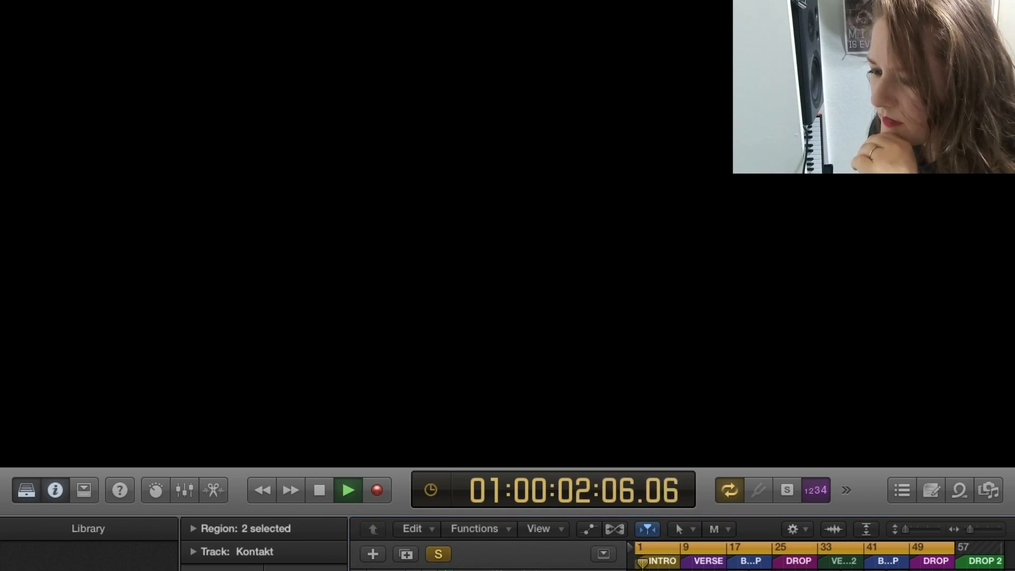
drag(638, 545, 683, 545)
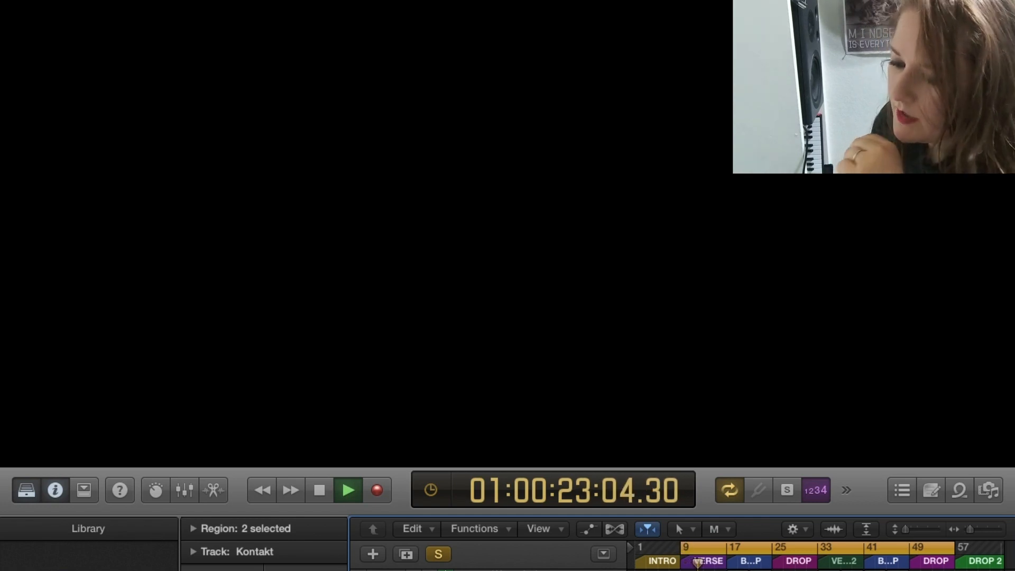
key(space)
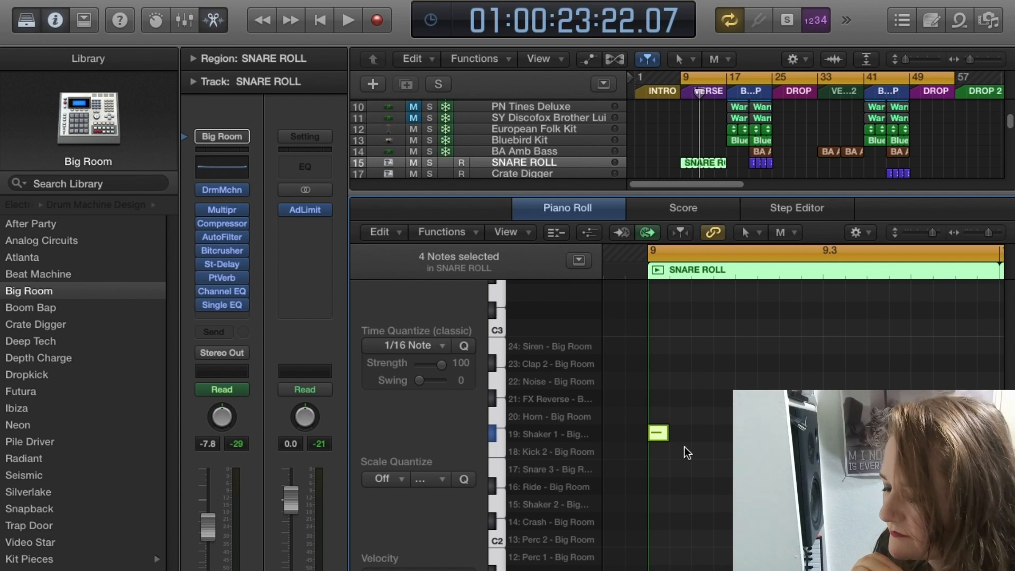
Audition the Shaker 1 note in the SNARE ROLL region and replay the verse from bar 9 in the full mix.
click(658, 432)
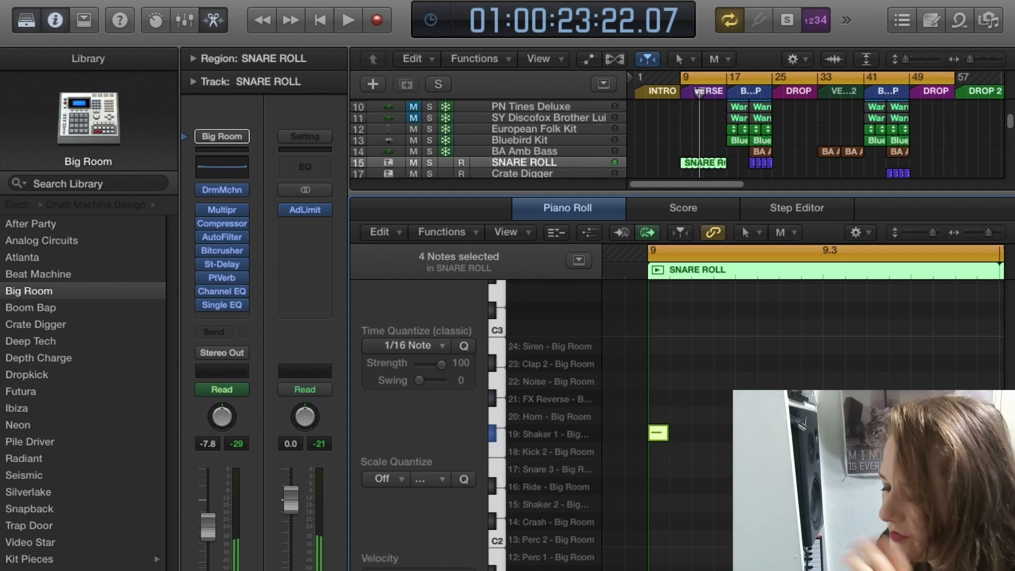
click(223, 19)
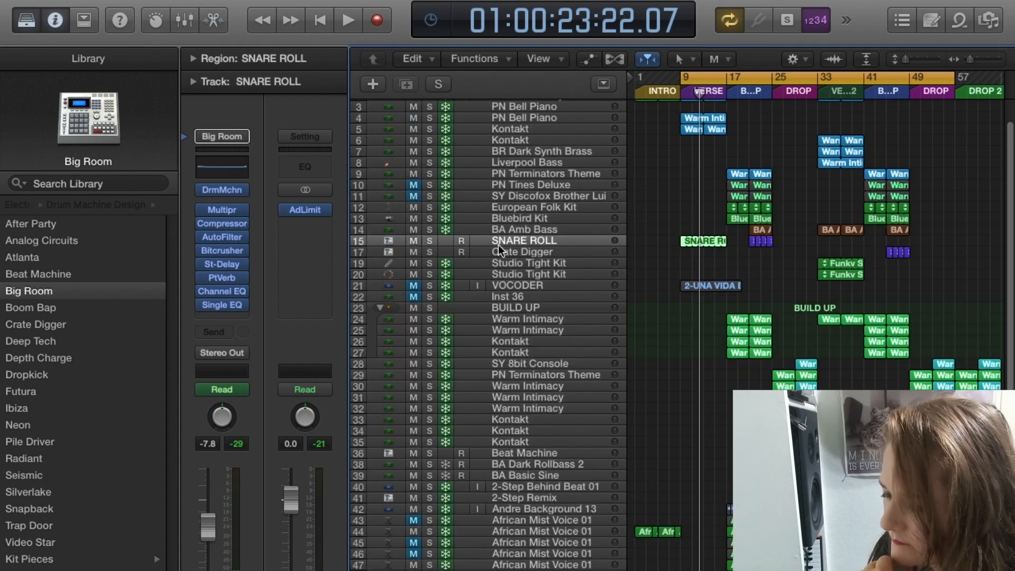
key(space)
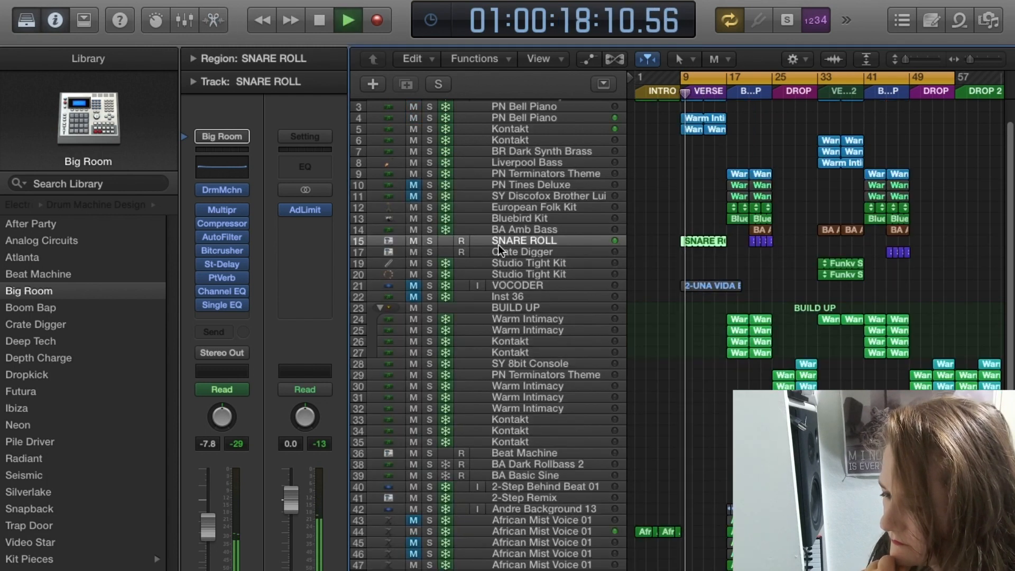
key(space)
scroll(654, 311, up, 2)
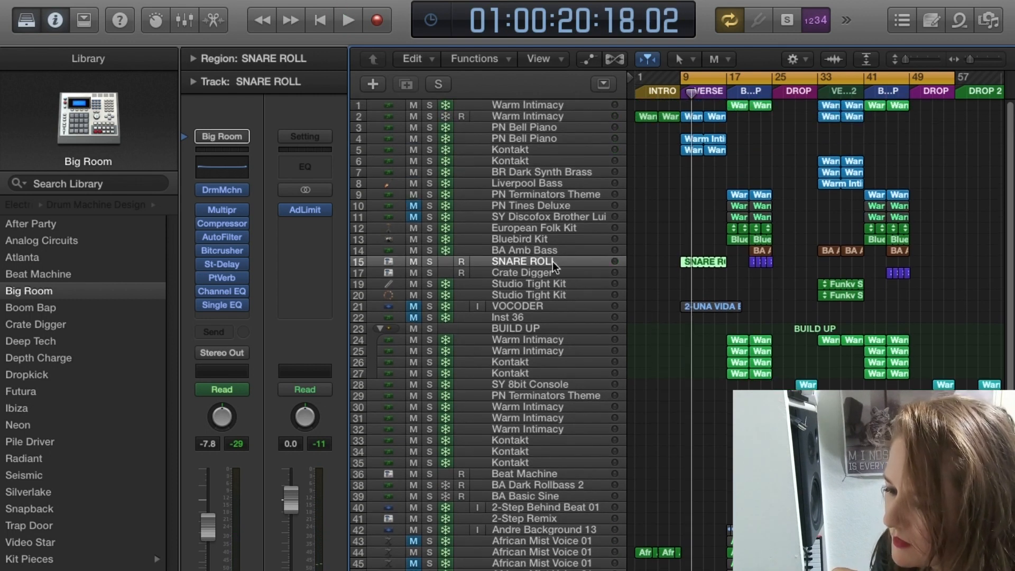
Select the PN Bell Piano verse track and move the start of the cycle range to bar 17.
click(592, 147)
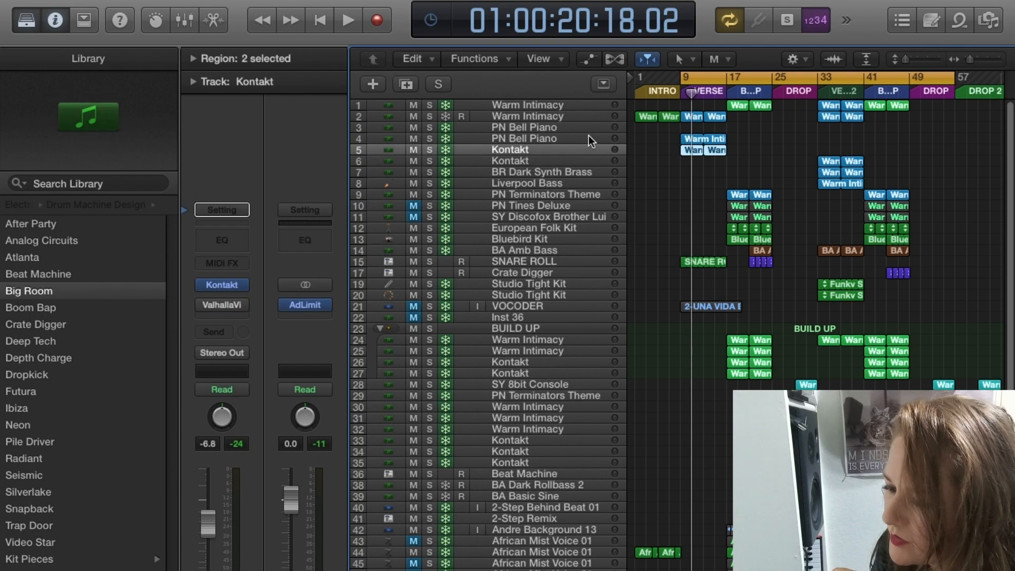
click(588, 137)
drag(681, 76, 727, 75)
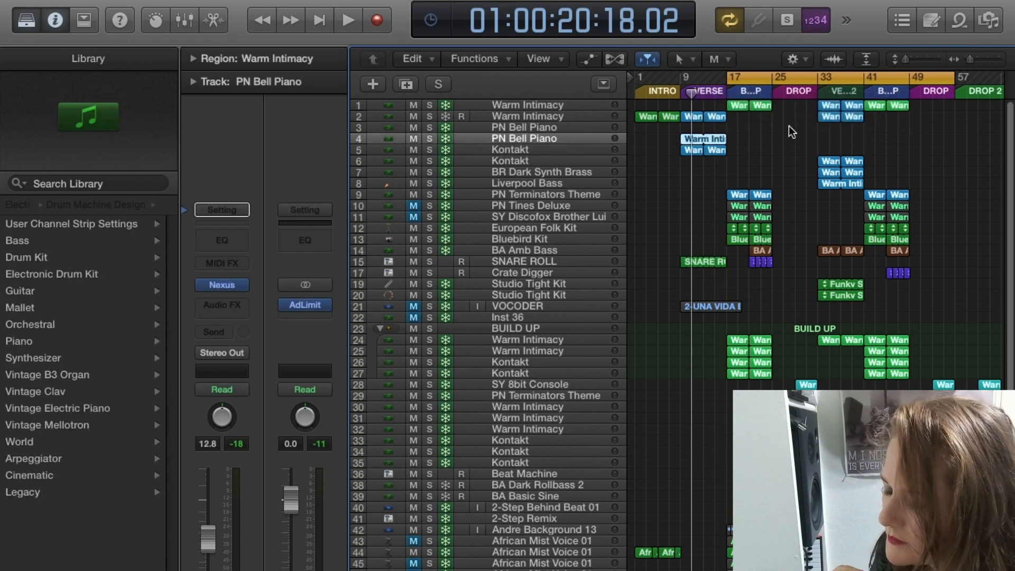
click(788, 127)
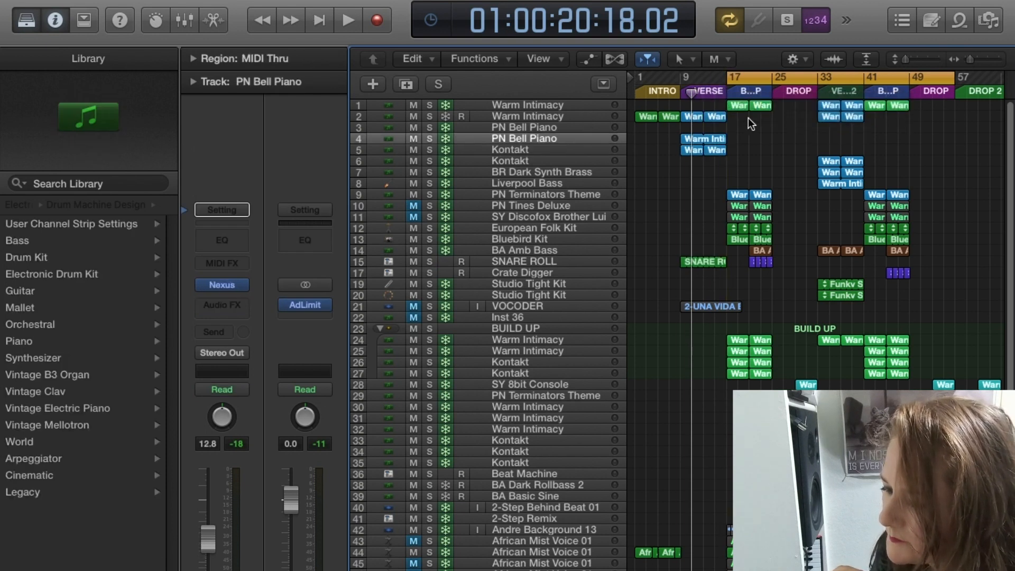
Select the first Warm Intimacy track and move the playhead to the start of the build-up at bar 17.
click(547, 103)
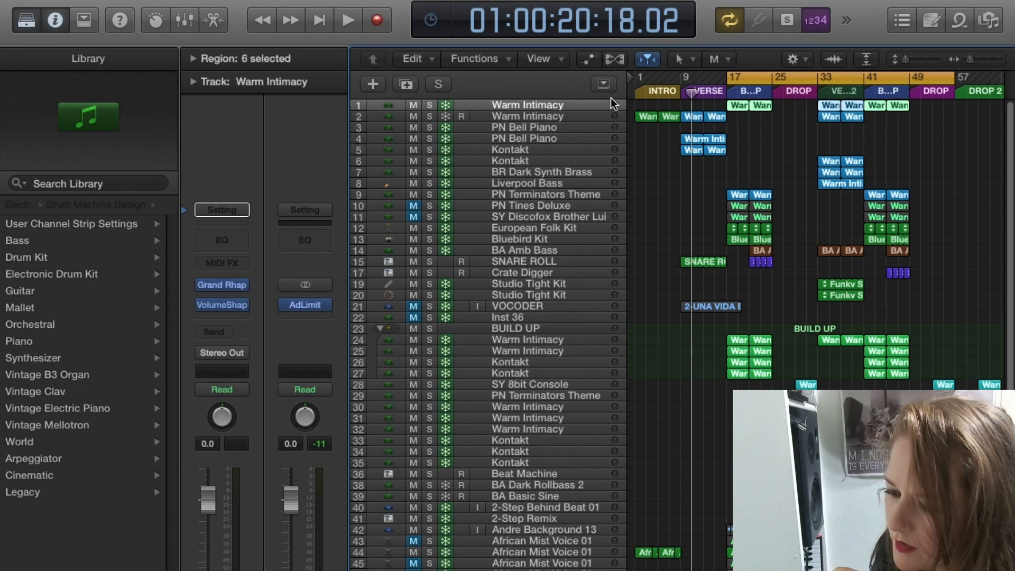
click(548, 112)
click(548, 104)
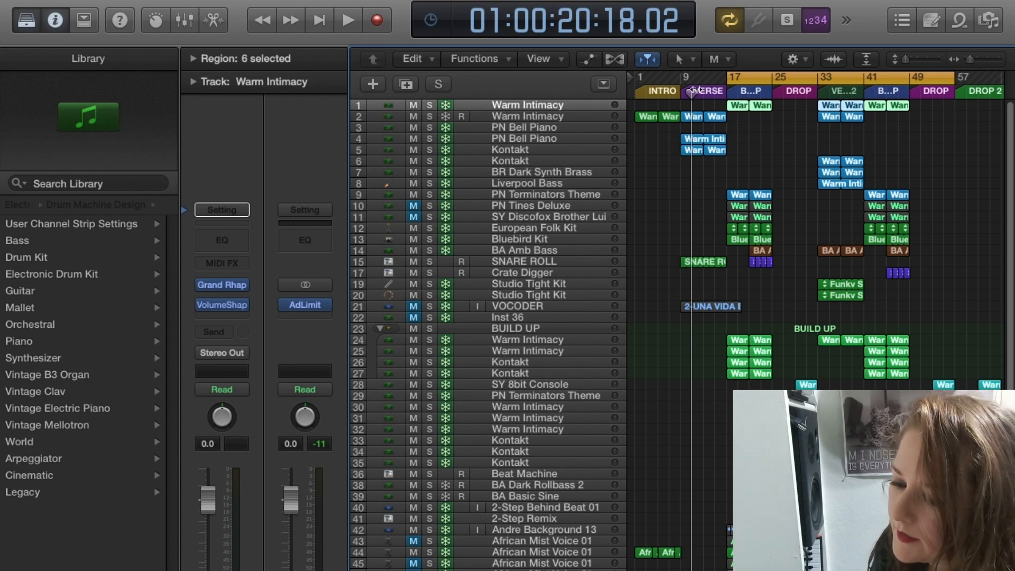
drag(691, 92, 726, 91)
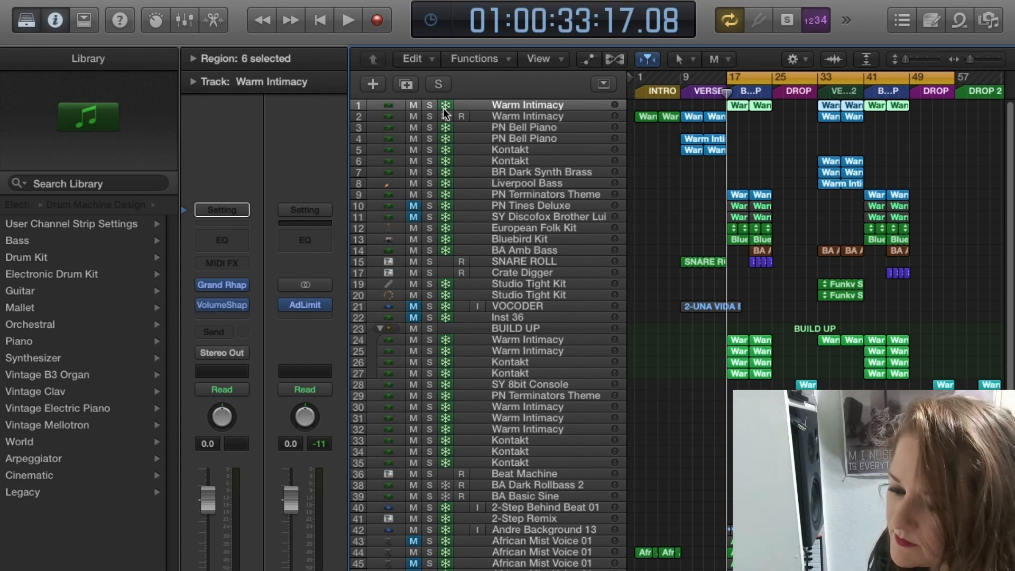
In the Warm Intimacy track's VolumeShaper, apply the fifth Ducking shape, raise its first low point to about -4.1 dB, and close the plug-in.
click(231, 306)
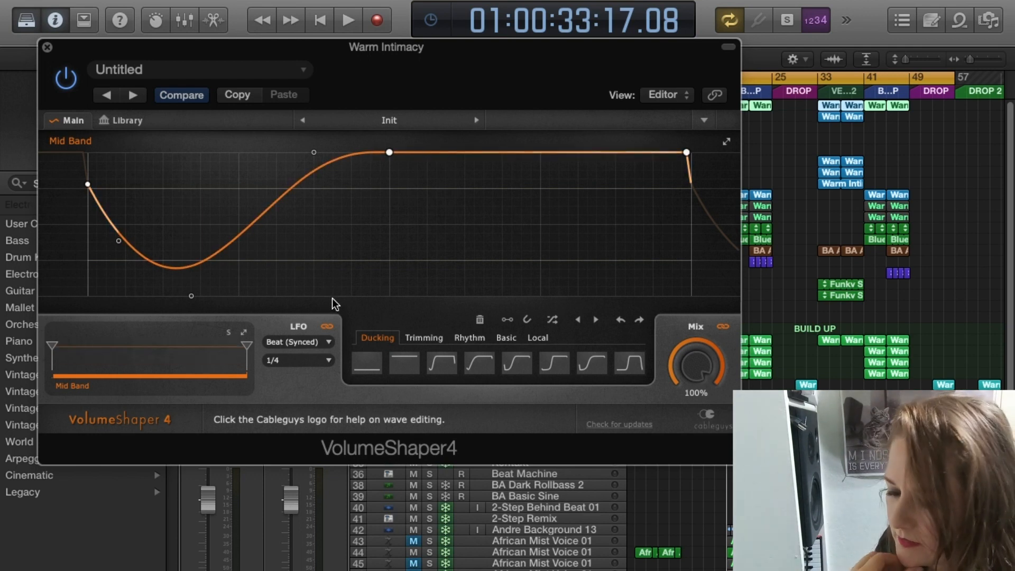
click(518, 369)
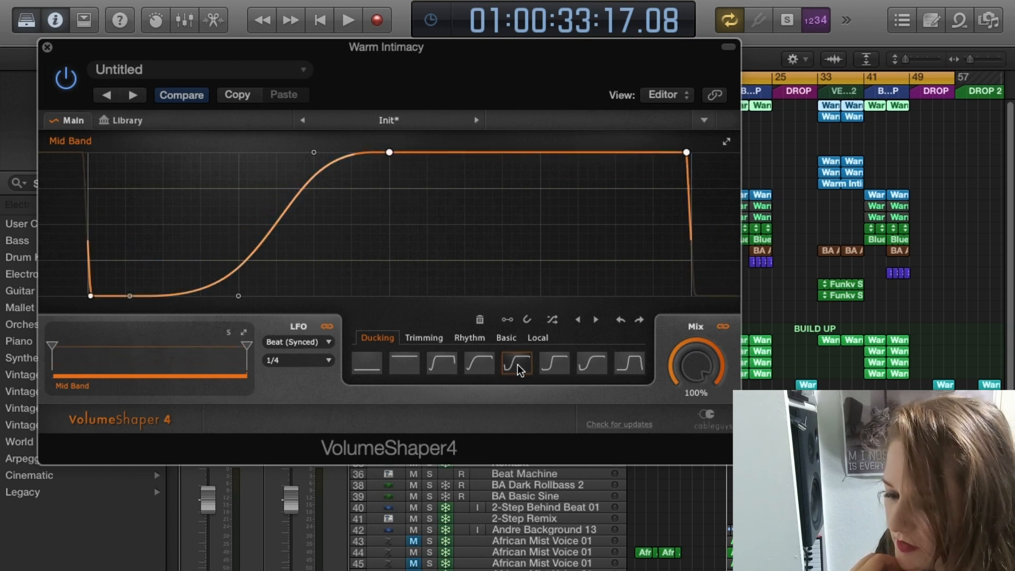
click(547, 360)
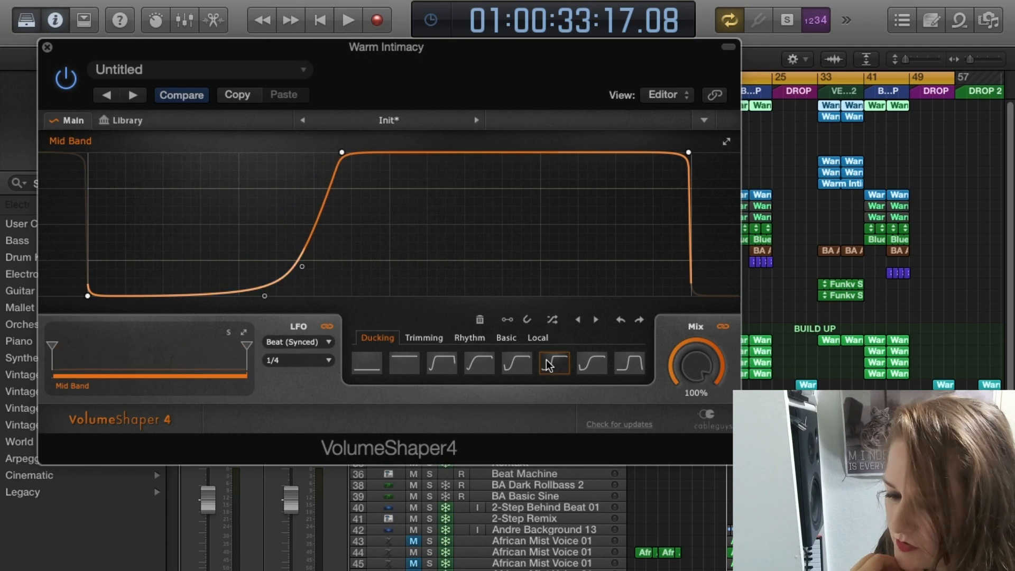
click(512, 360)
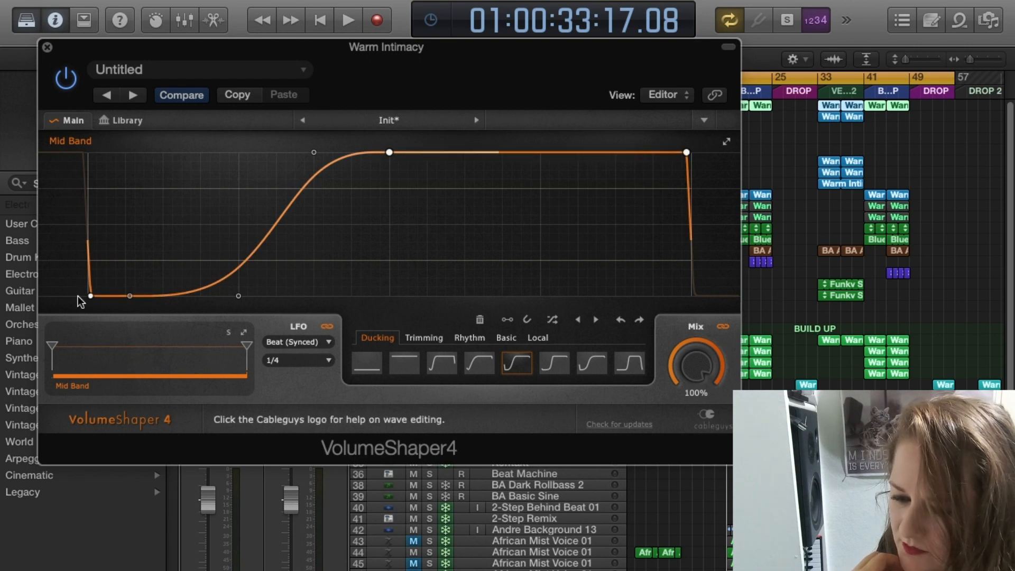
drag(91, 296, 104, 206)
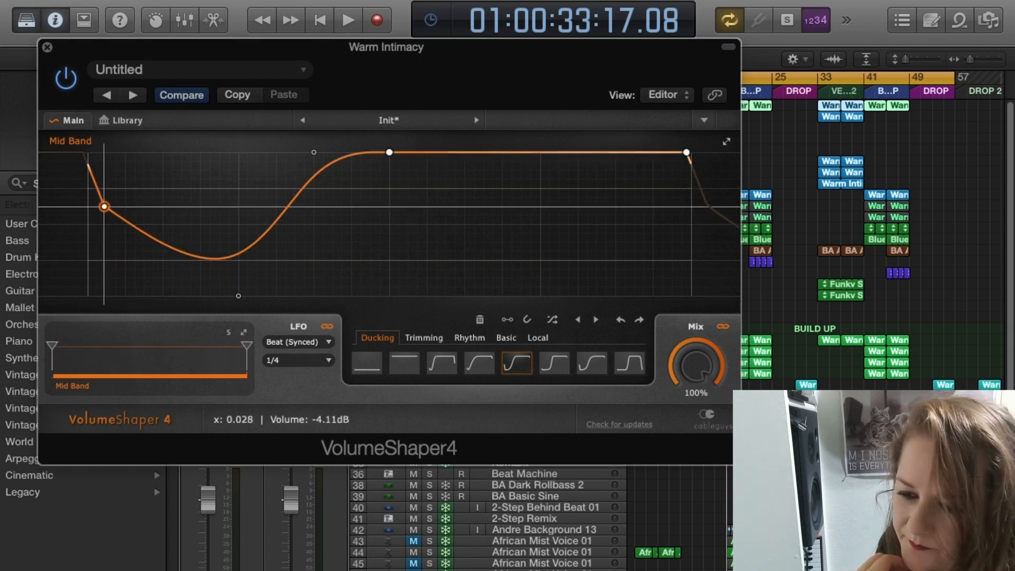
click(46, 47)
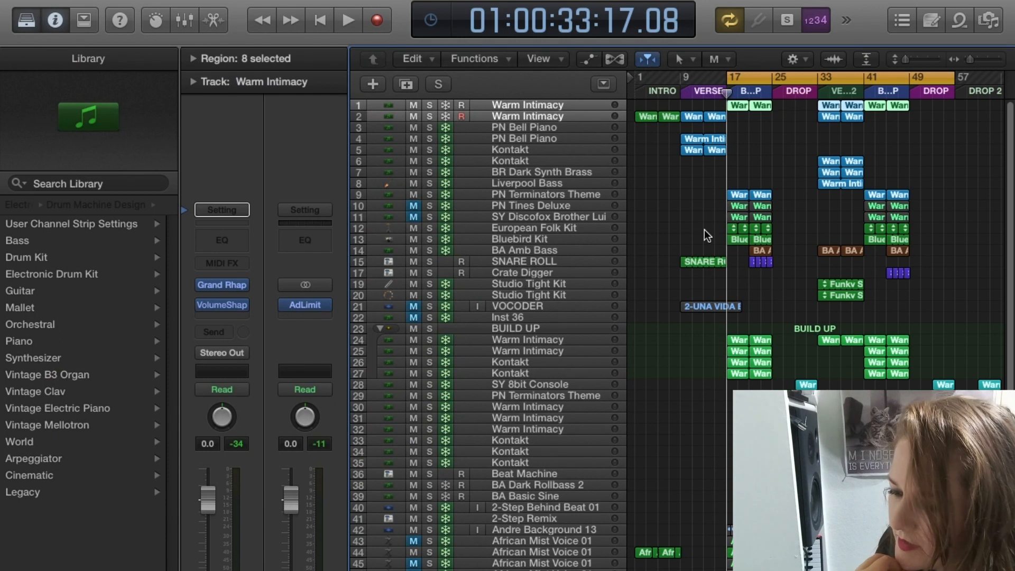
Select the PN Terminators Theme and PN Tines Deluxe tracks in turn, and open the Warm Intimacy region at bar 17 for note editing.
click(589, 199)
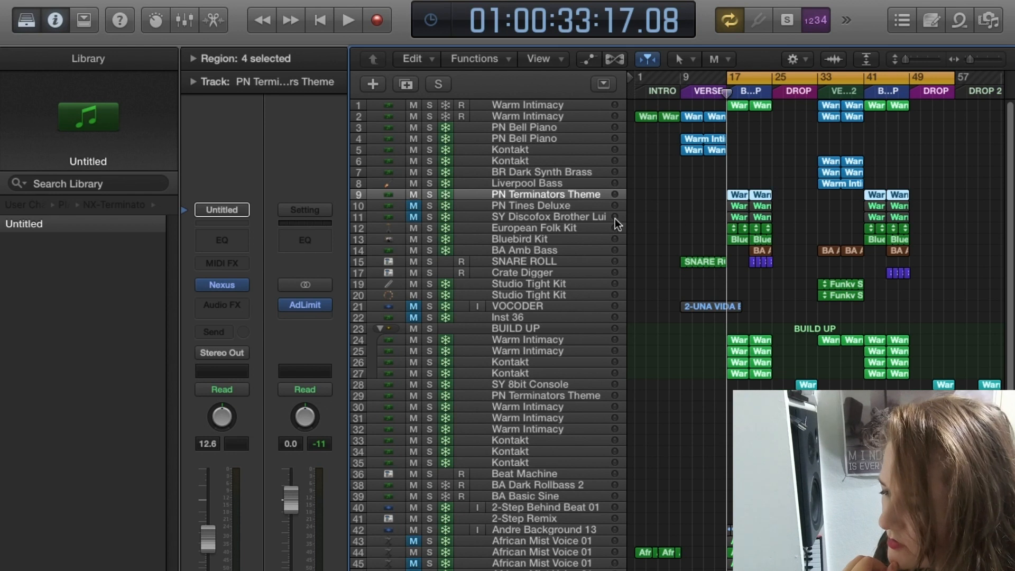
click(596, 207)
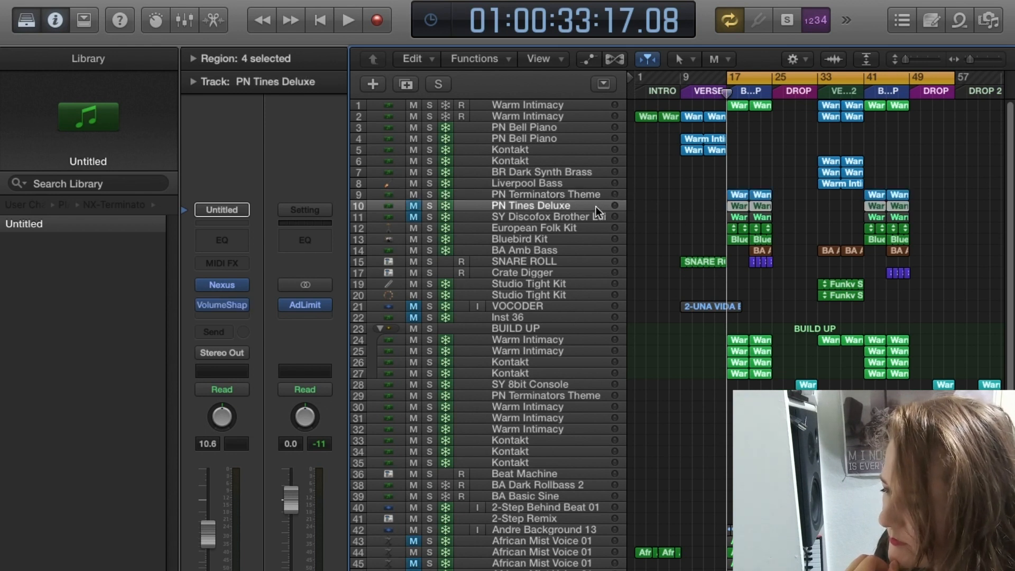
click(737, 106)
double_click(737, 105)
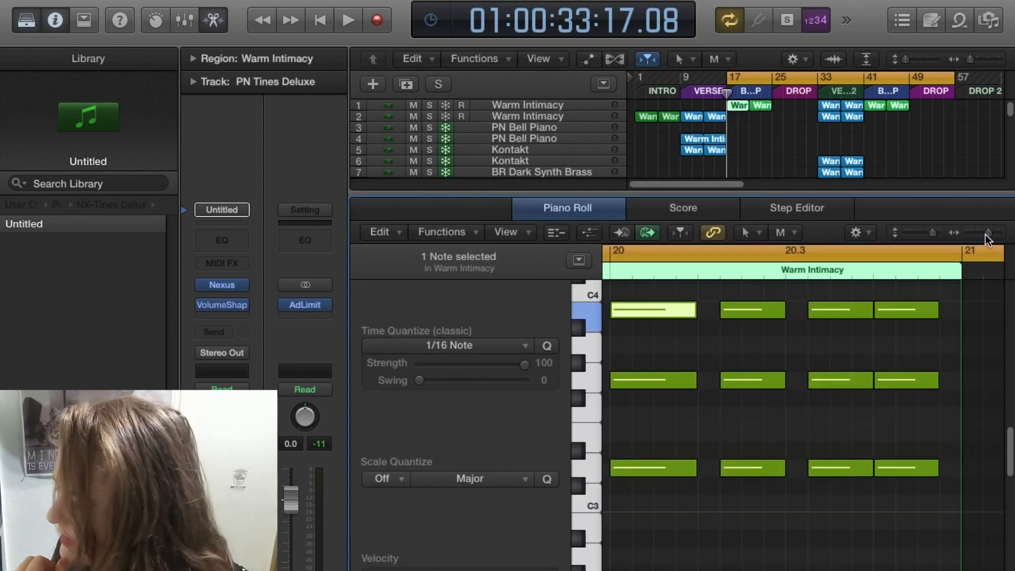
Look through the build-up Warm Intimacy region's chord notes between bars 17 and 21, ending at its beginning.
drag(985, 236, 982, 236)
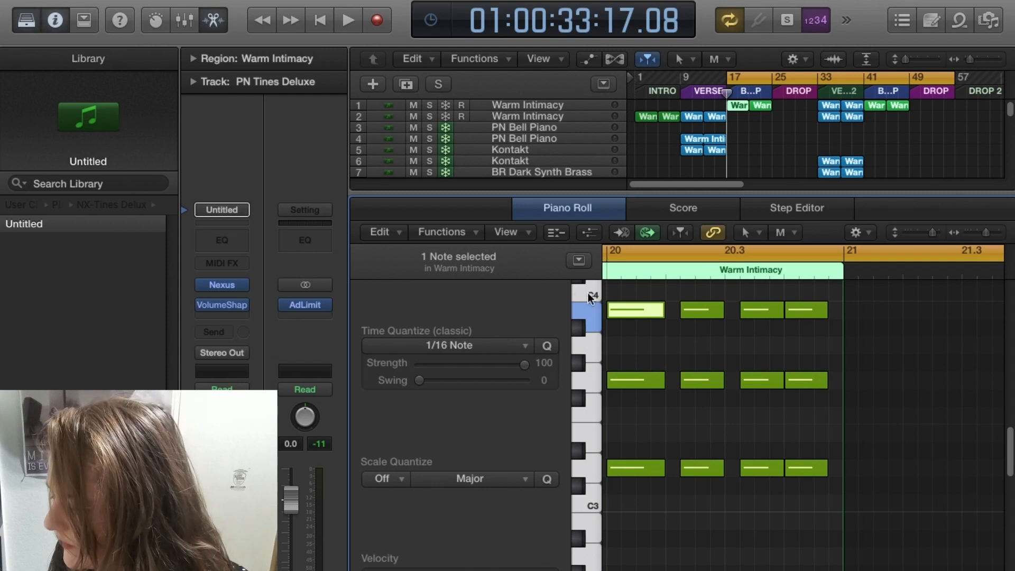
scroll(802, 413, left, 15)
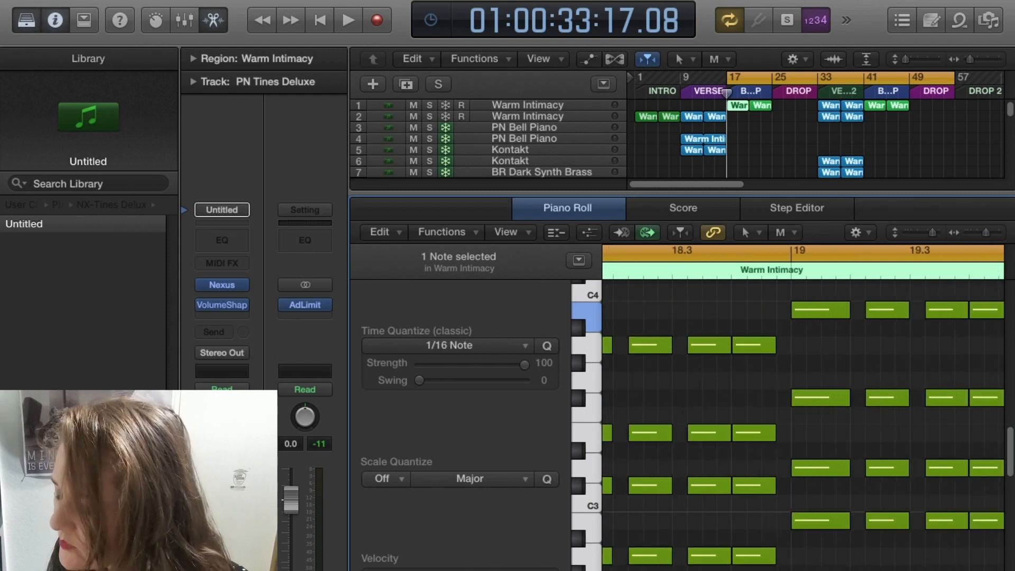
scroll(802, 412, right, 15)
scroll(802, 413, left, 8)
scroll(802, 412, left, 8)
scroll(803, 412, right, 8)
scroll(802, 412, left, 10)
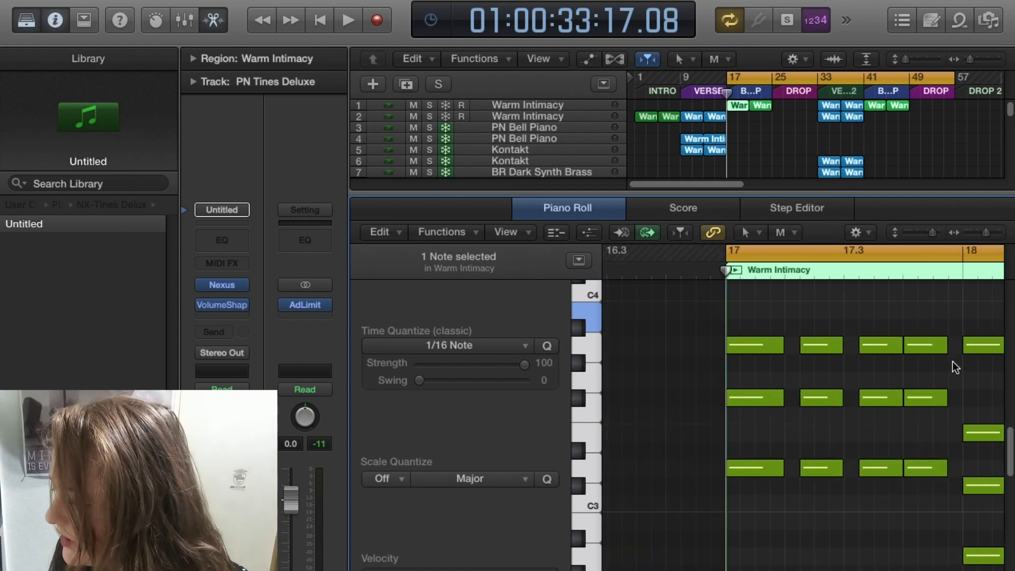
drag(986, 234, 983, 234)
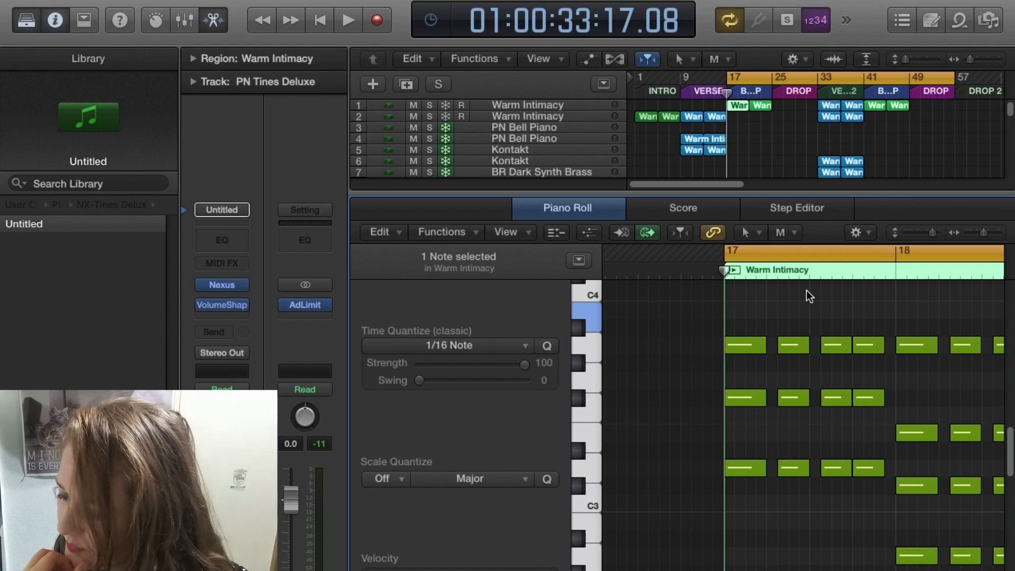
Select the chord notes in bar 17 of the Warm Intimacy region and listen to the build-up from bar 17.
drag(750, 312, 864, 462)
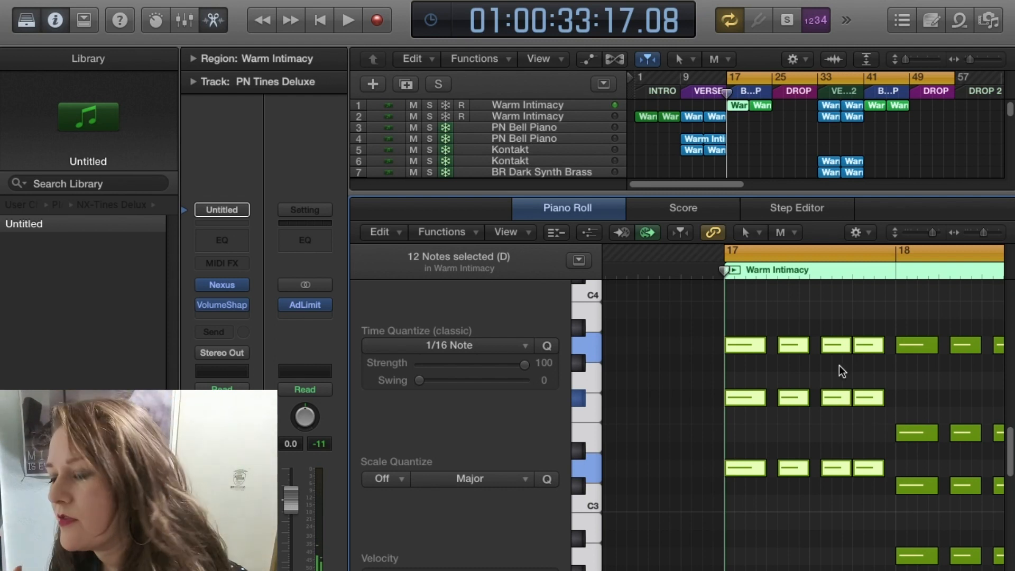
mouse_move(844, 351)
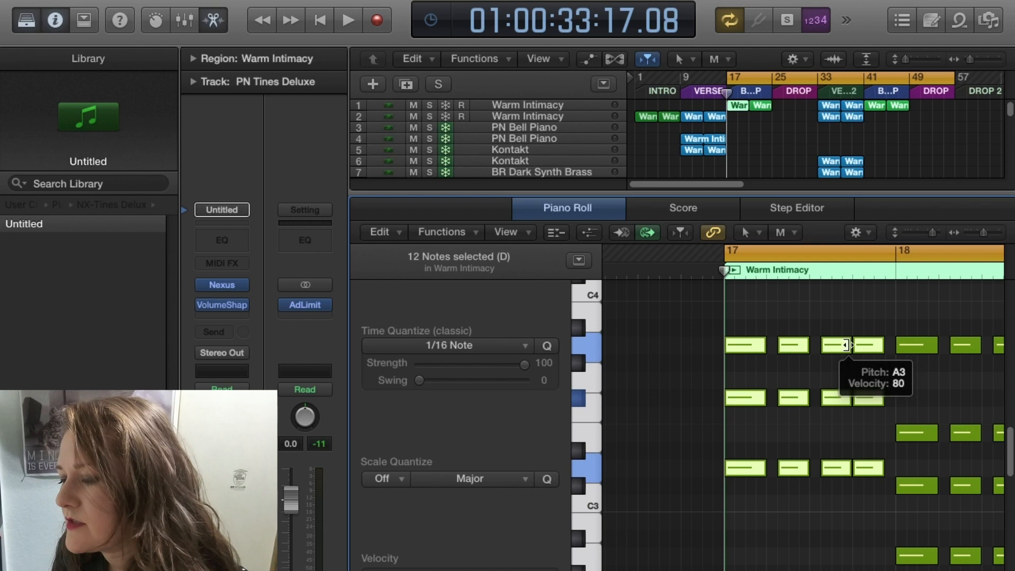
key(space)
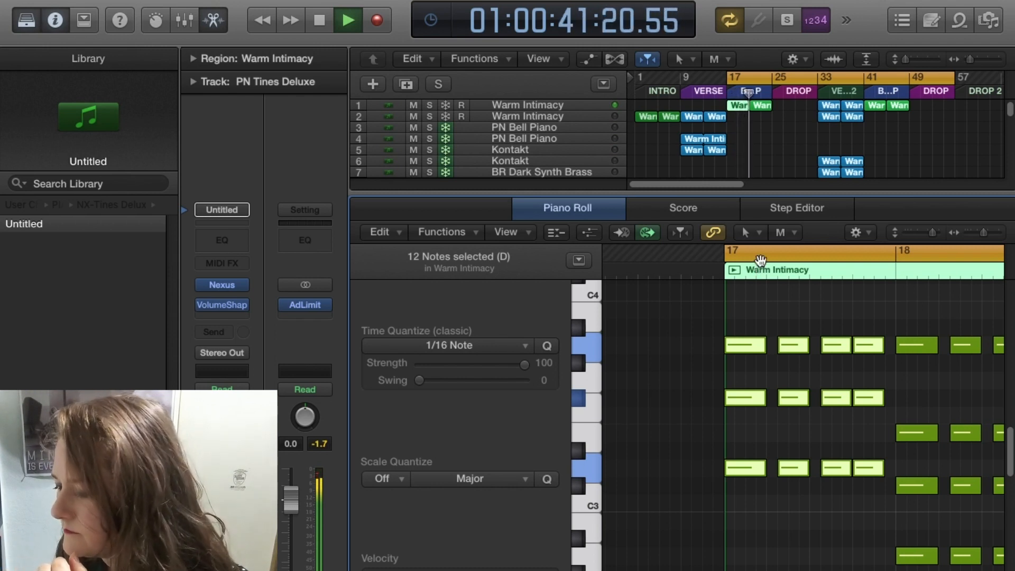
key(space)
Highlight the bar 17 chord notes again and compare them with the following chords' notes, leaving nothing selected.
click(943, 291)
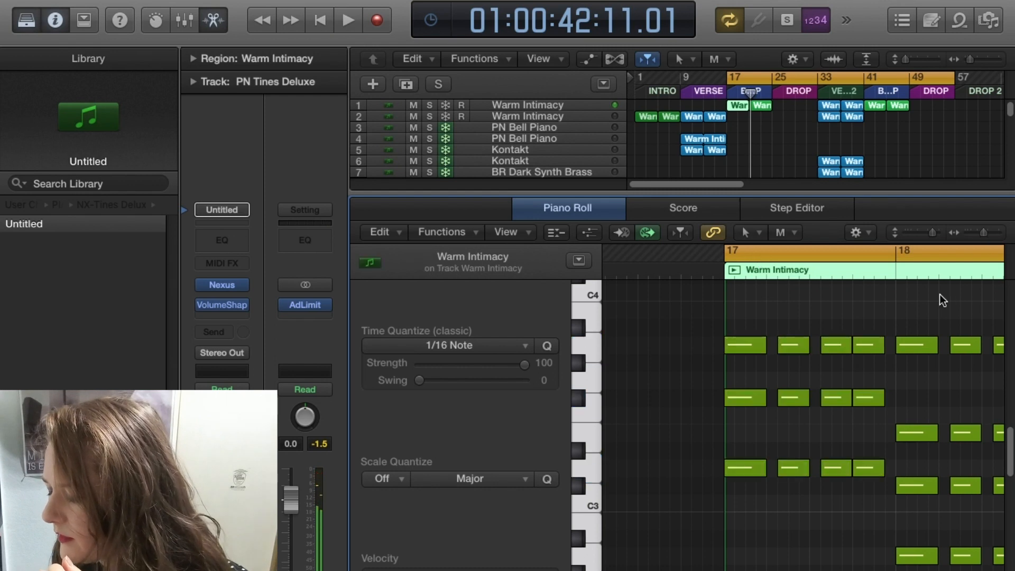
drag(745, 301, 866, 502)
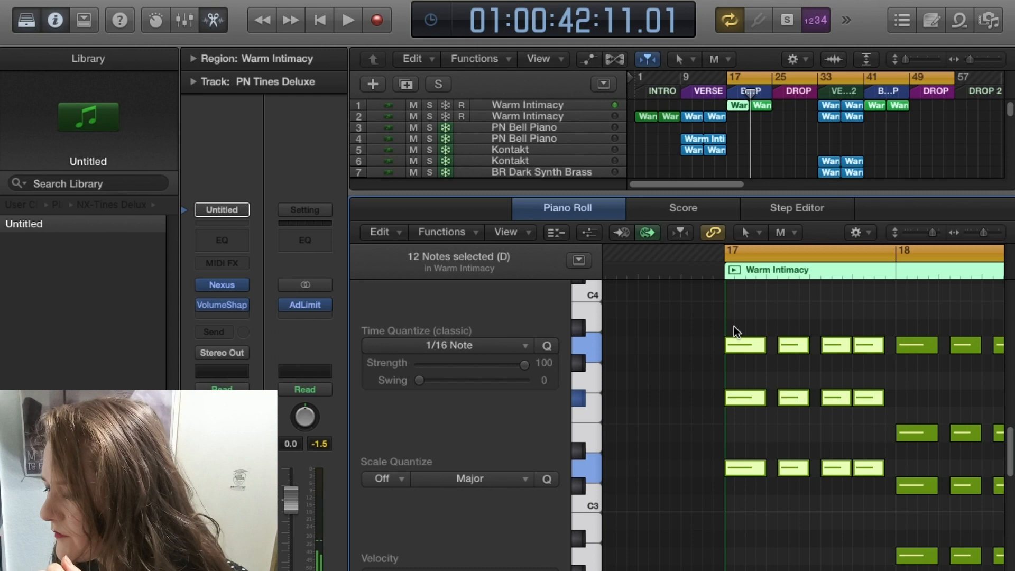
click(912, 285)
drag(903, 299, 1008, 320)
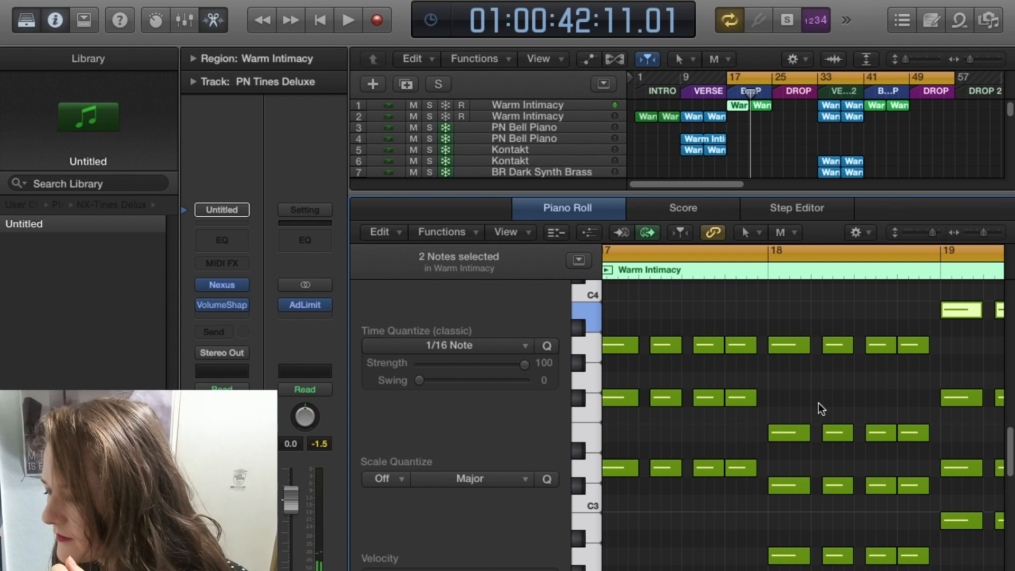
drag(788, 317, 617, 477)
click(691, 550)
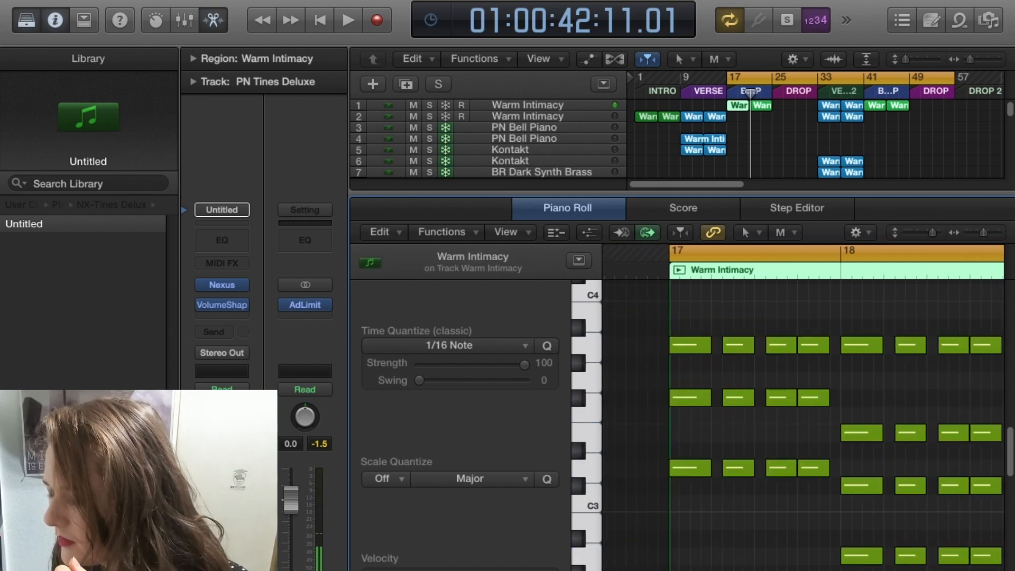
Audition the lowest notes under the chords in bars 19 and 20, and close the note editor.
scroll(803, 407, right, 10)
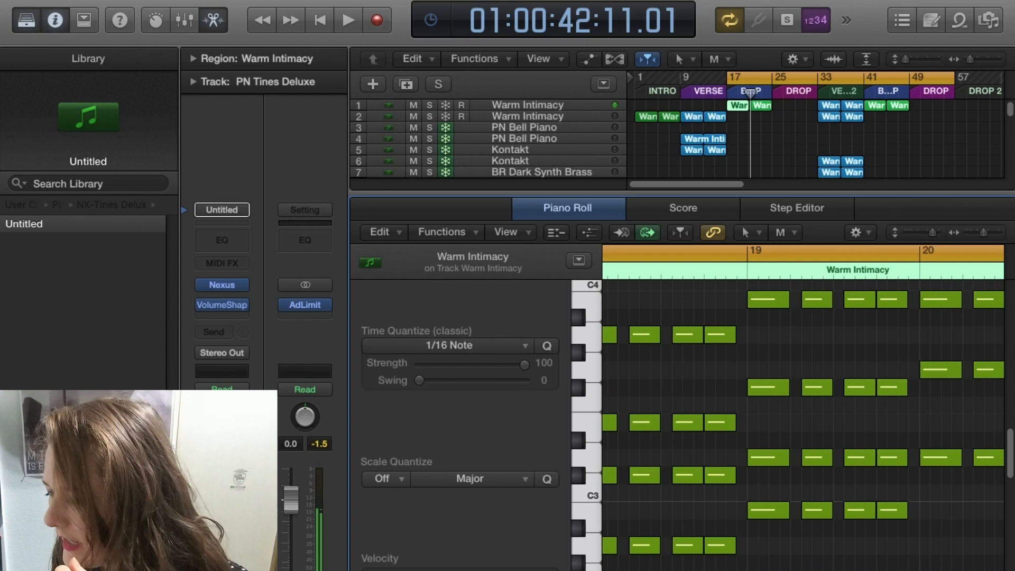
scroll(803, 423, right, 5)
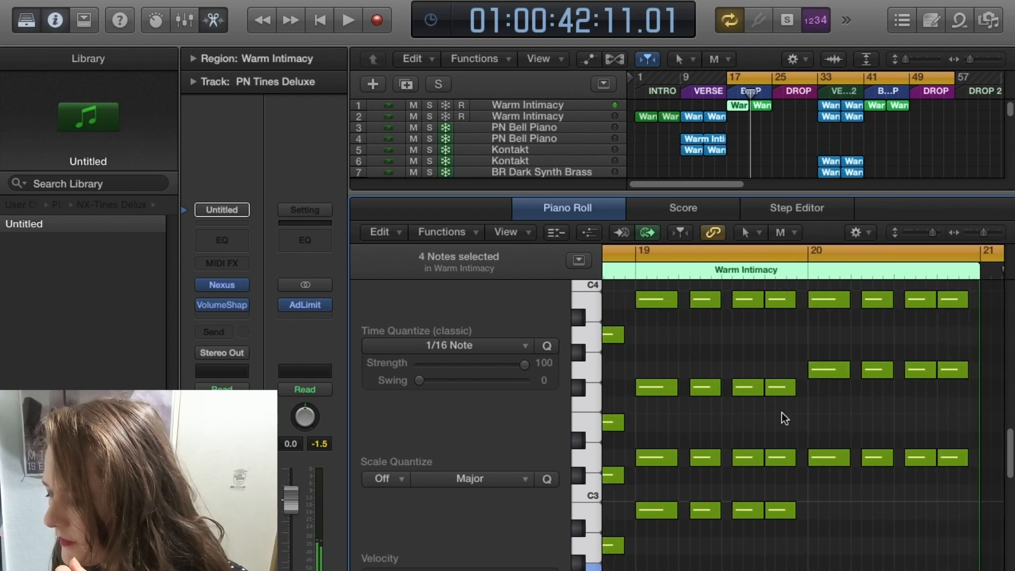
drag(783, 528, 670, 526)
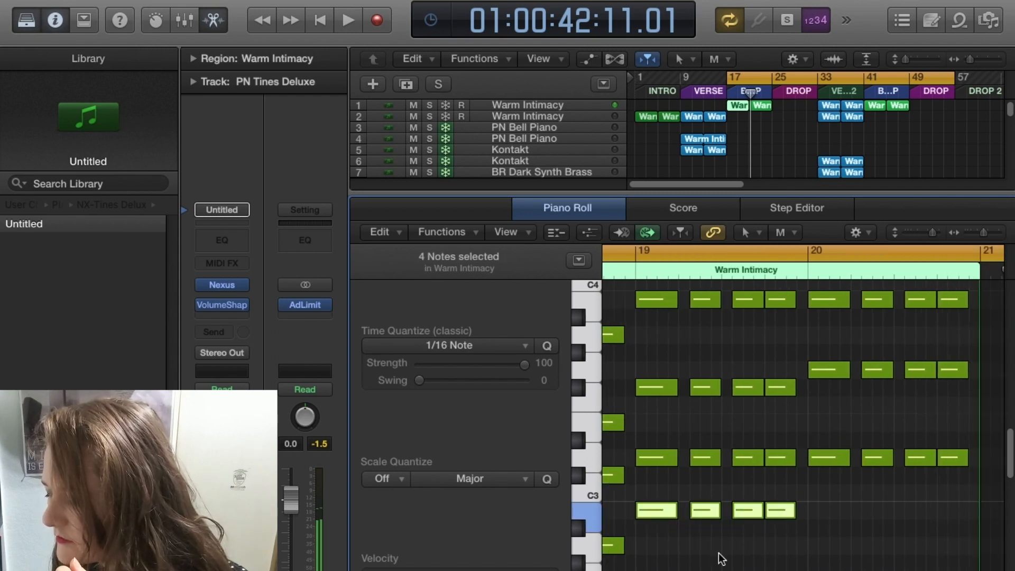
drag(975, 568, 814, 570)
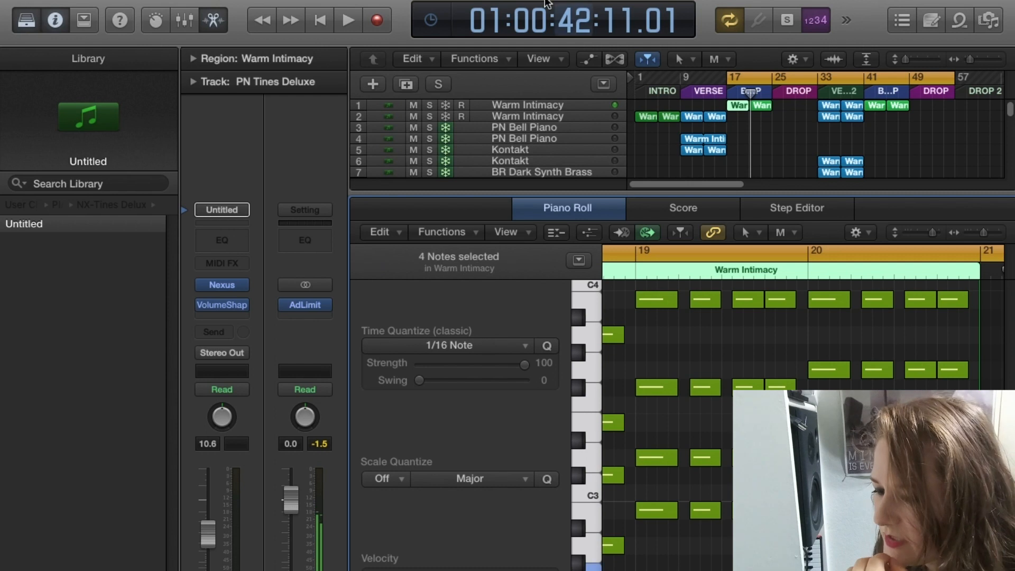
key(p)
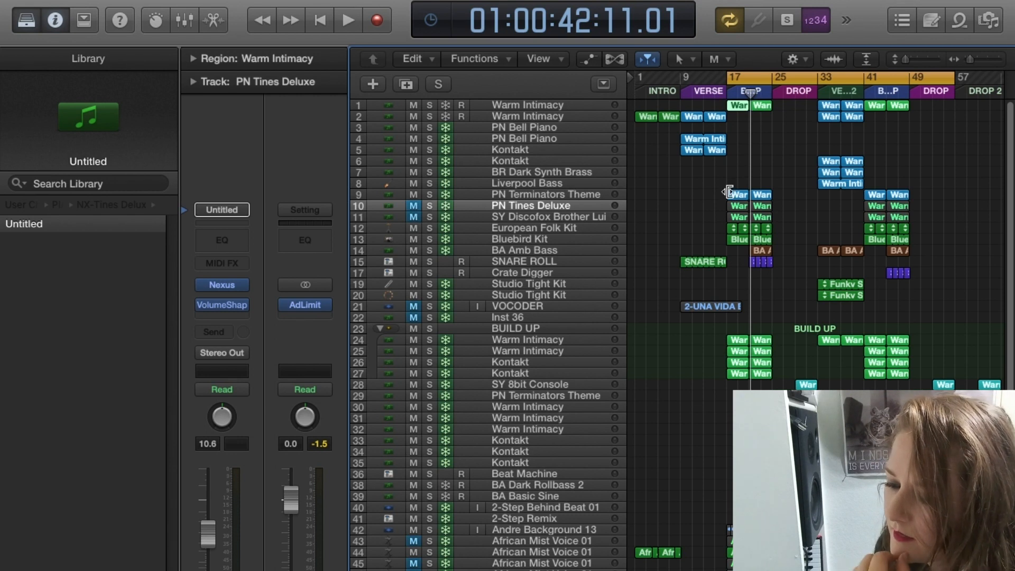
Return the playhead to the song start, deselect everything, and open the intro's first Warm Intimacy region for note editing.
key(Return)
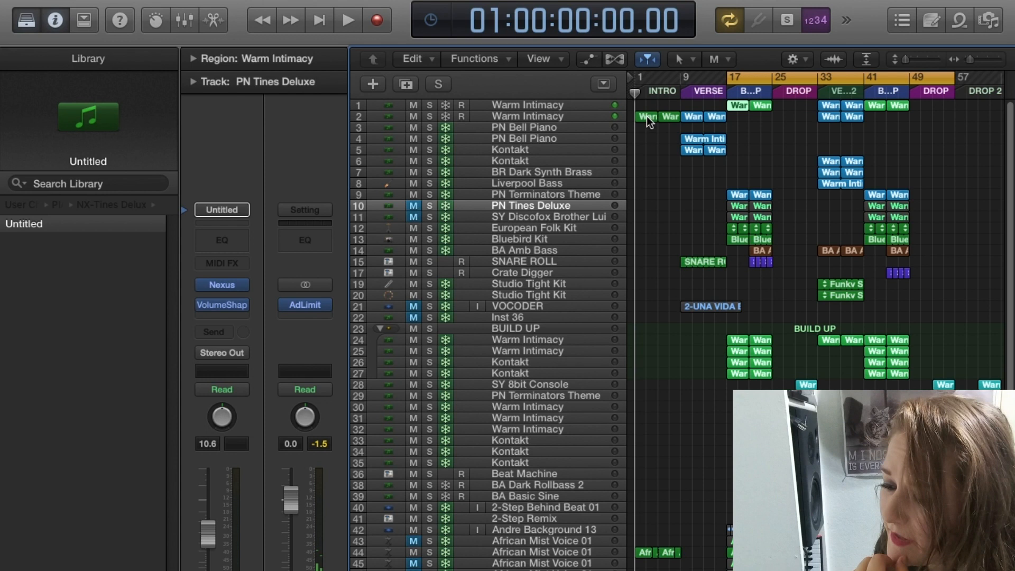
key(super+shift+a)
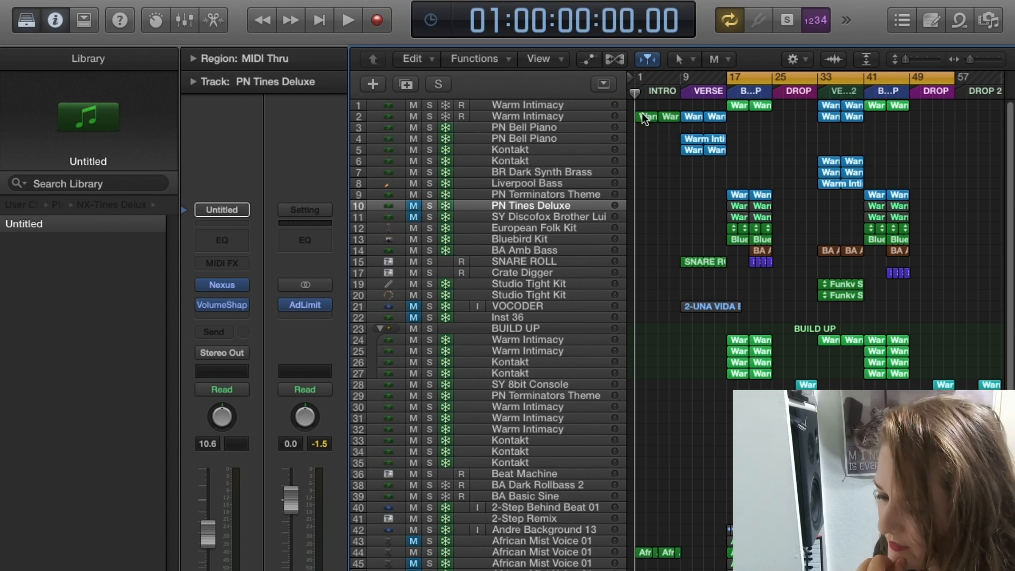
double_click(644, 118)
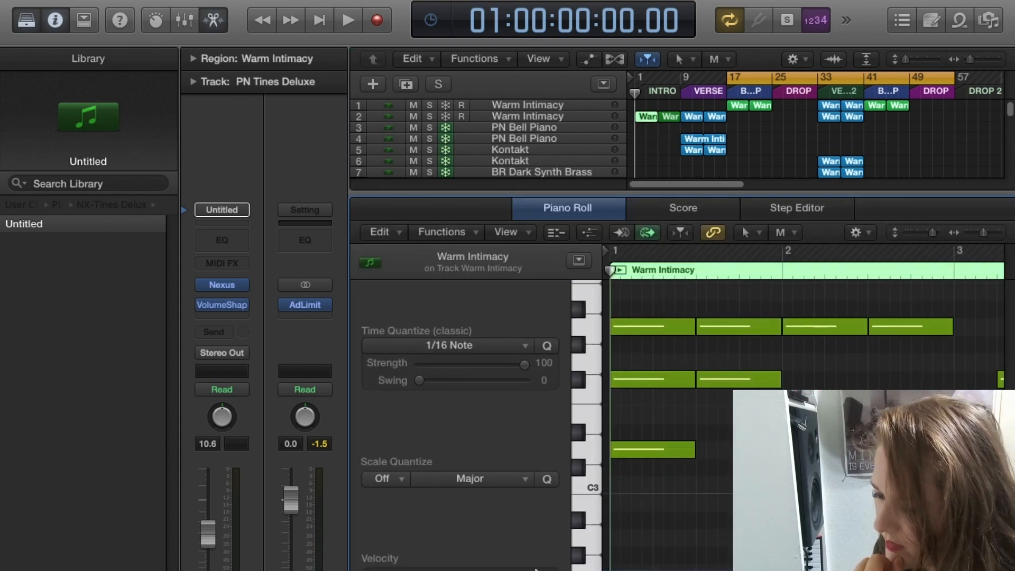
Audition the lower chord note at bar 1, change the secondary tool to the Pencil, and add a low bass note beneath the chord.
click(626, 449)
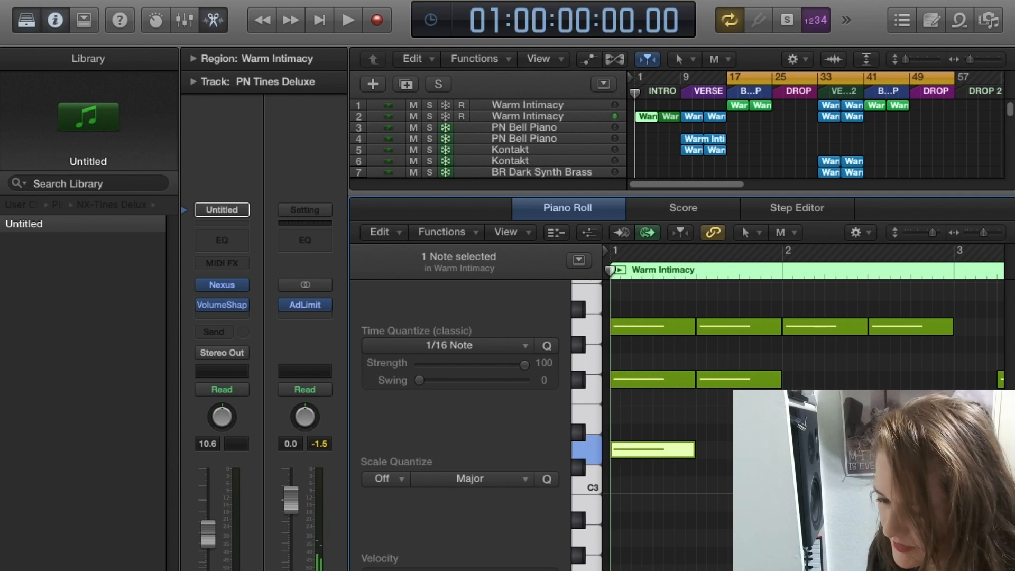
scroll(668, 557, down, 3)
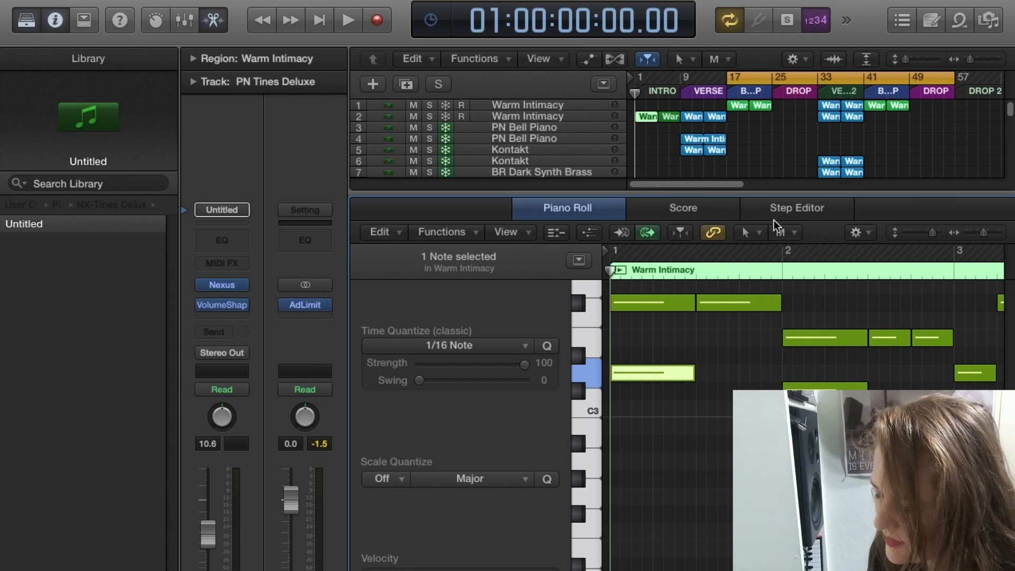
click(780, 233)
click(678, 502)
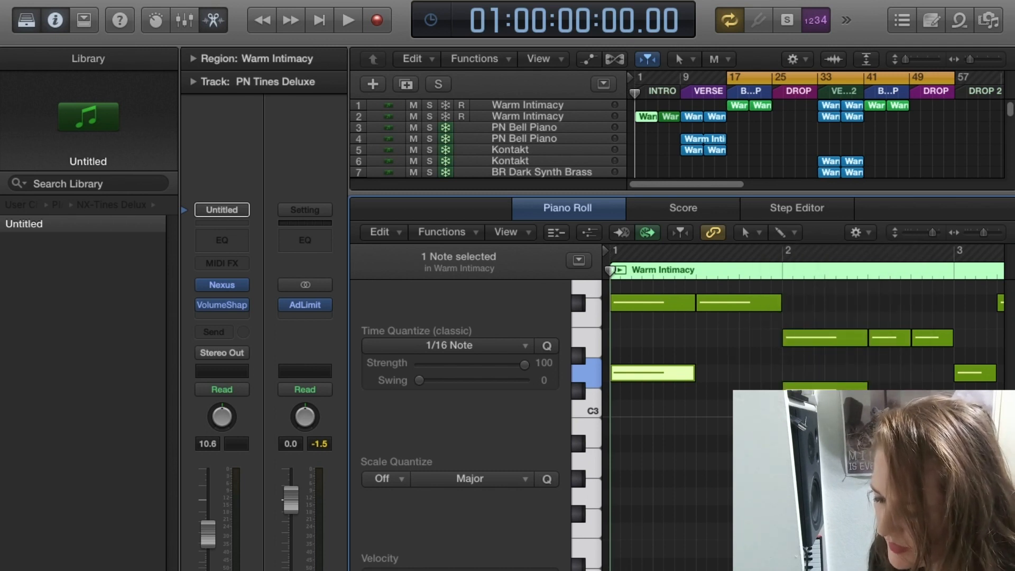
super+click(653, 570)
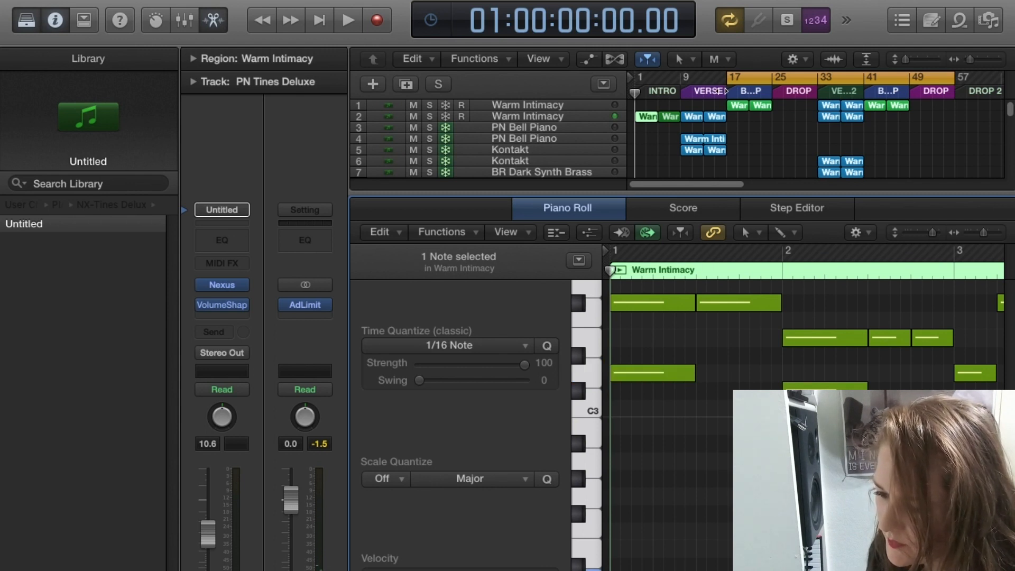
Extend the cycle range back to bar 1 and audition the opening of the intro.
drag(727, 77, 637, 76)
key(space)
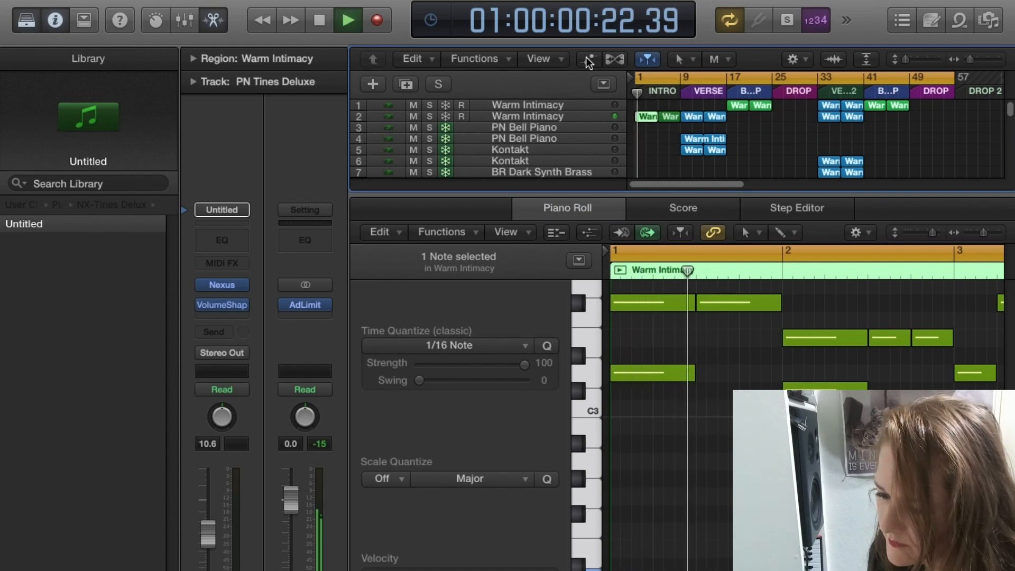
key(space)
key(space)
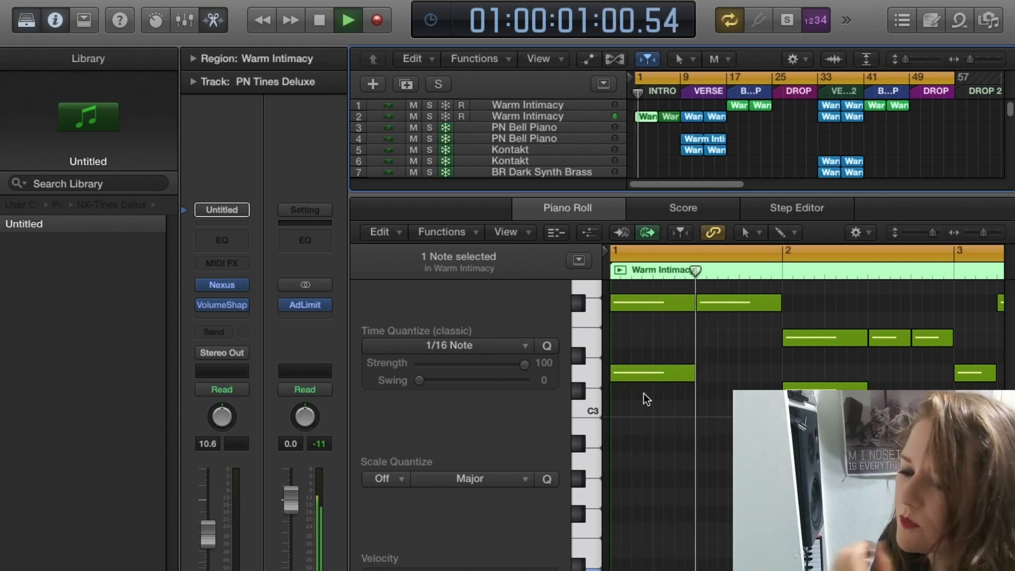
key(space)
Return the cycle start to bar 17, select the first Warm Intimacy region of the build-up, and close the note editor.
drag(637, 76, 733, 72)
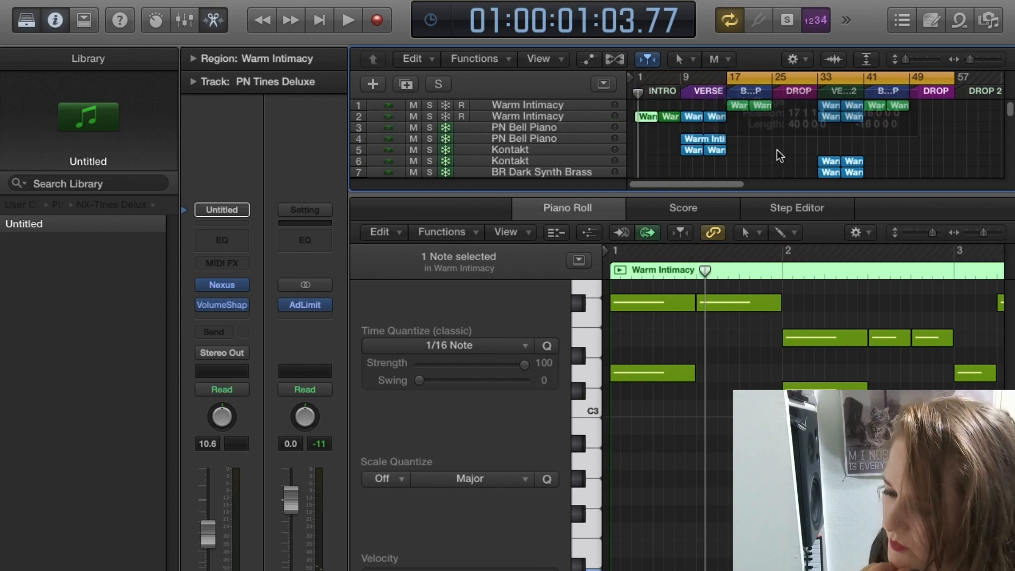
click(745, 106)
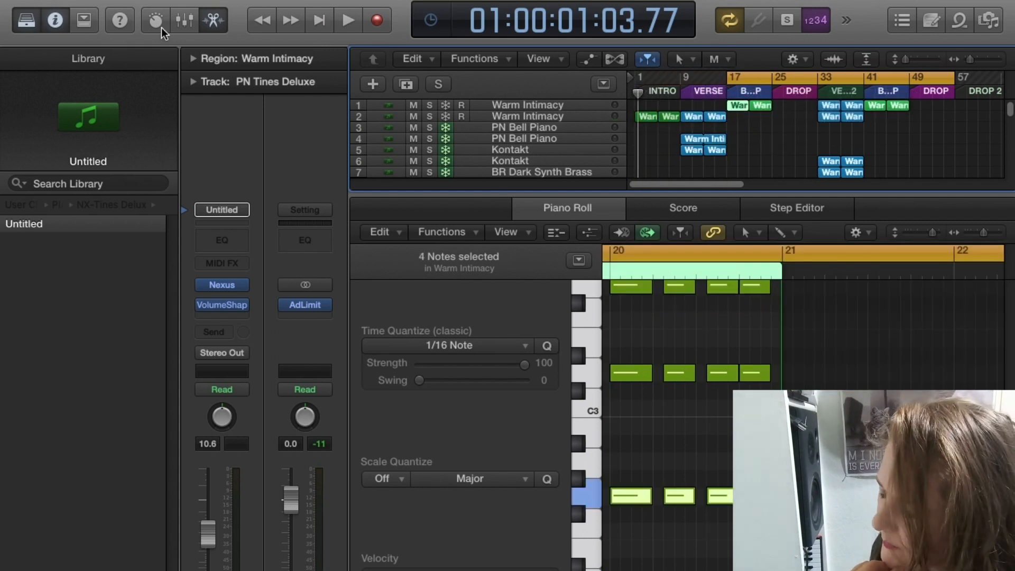
click(211, 20)
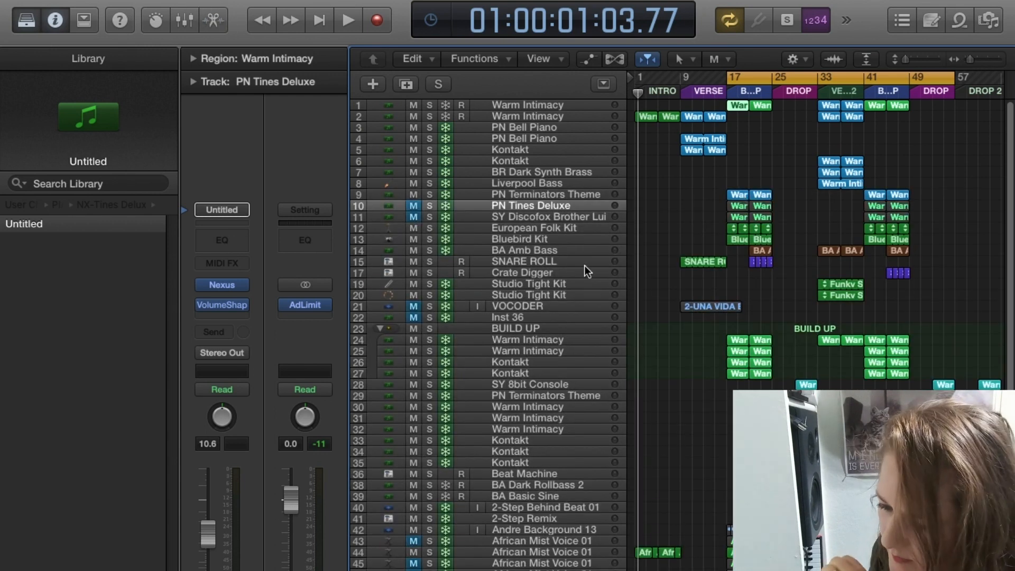
Solo the European Folk Kit track, audition its build-up part from bar 17, and unfreeze the track.
click(556, 230)
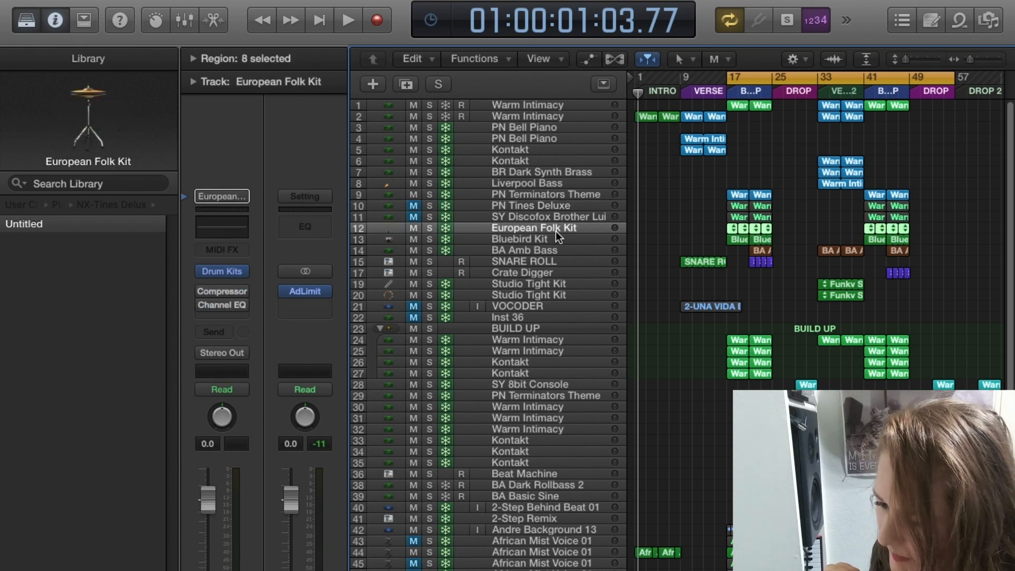
click(427, 227)
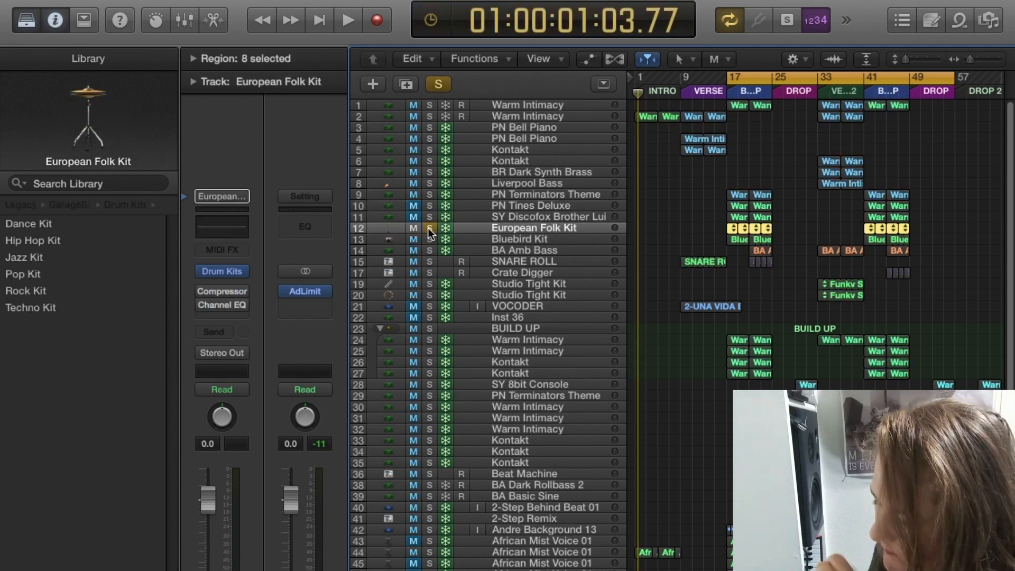
key(space)
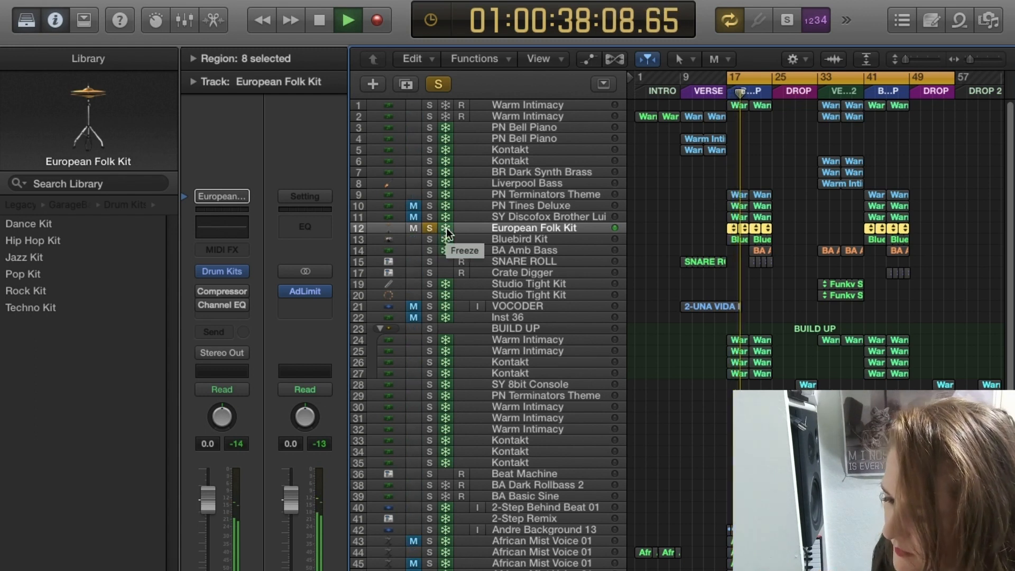
click(461, 227)
key(space)
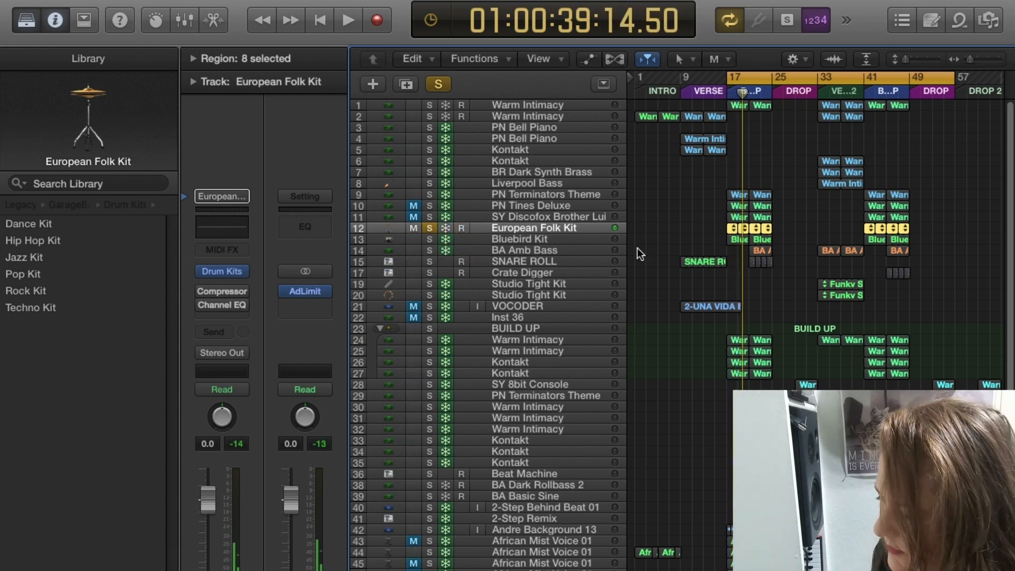
Open the first Bavarian Drums 03 region, audition its Concert Cymbal notes in bar 17, and close the note editor.
double_click(728, 227)
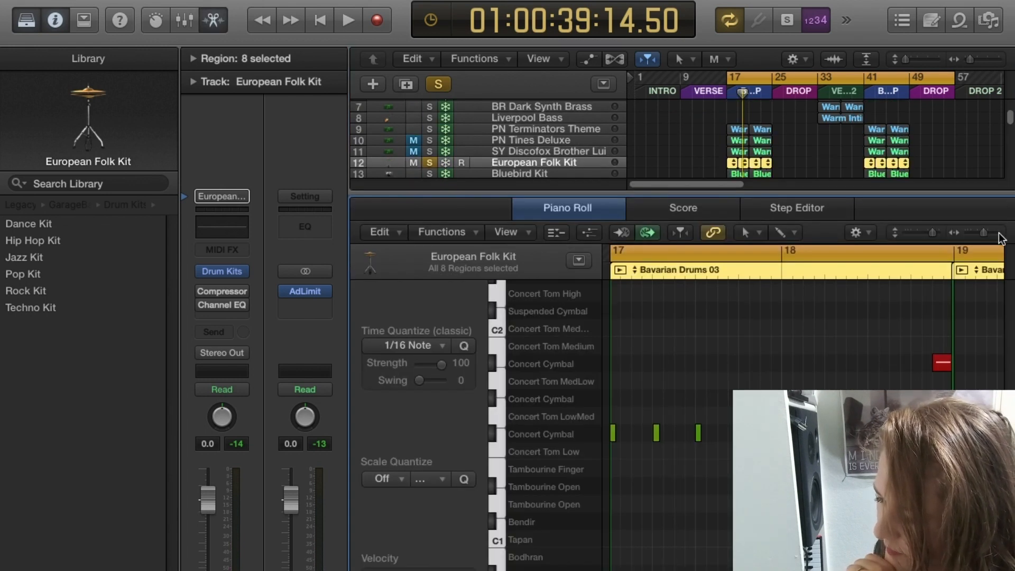
drag(984, 231, 989, 234)
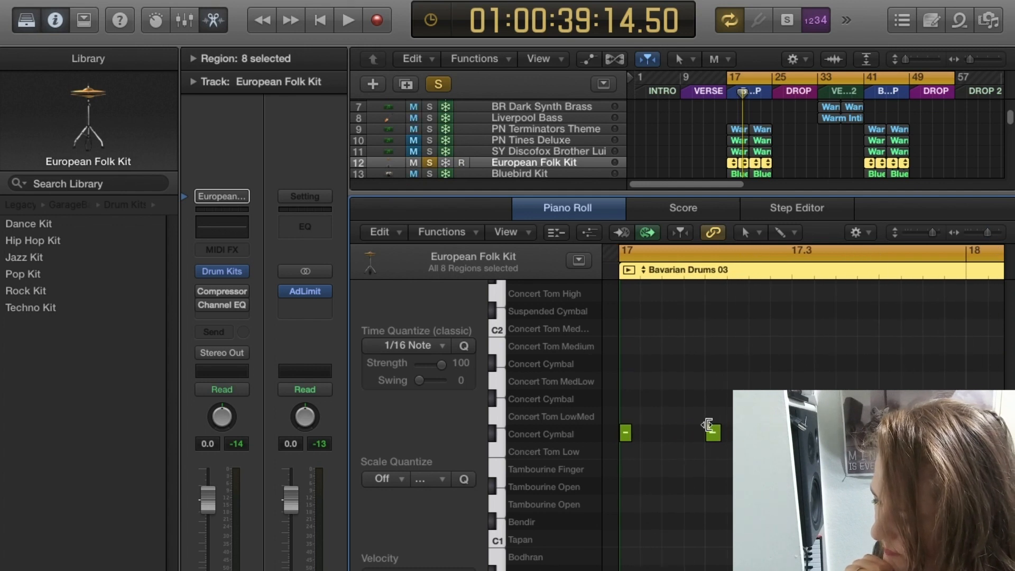
drag(732, 404, 625, 451)
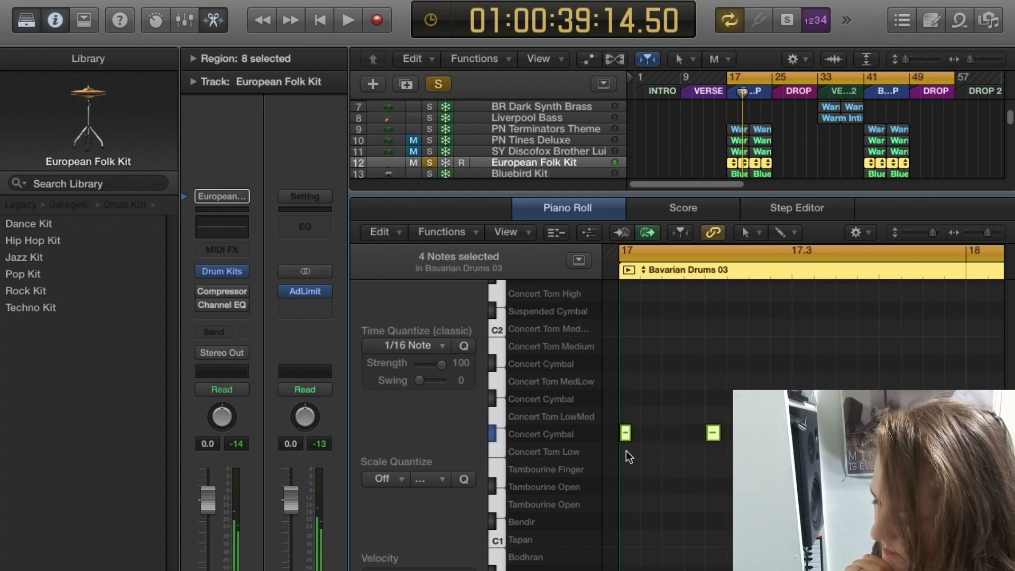
click(626, 432)
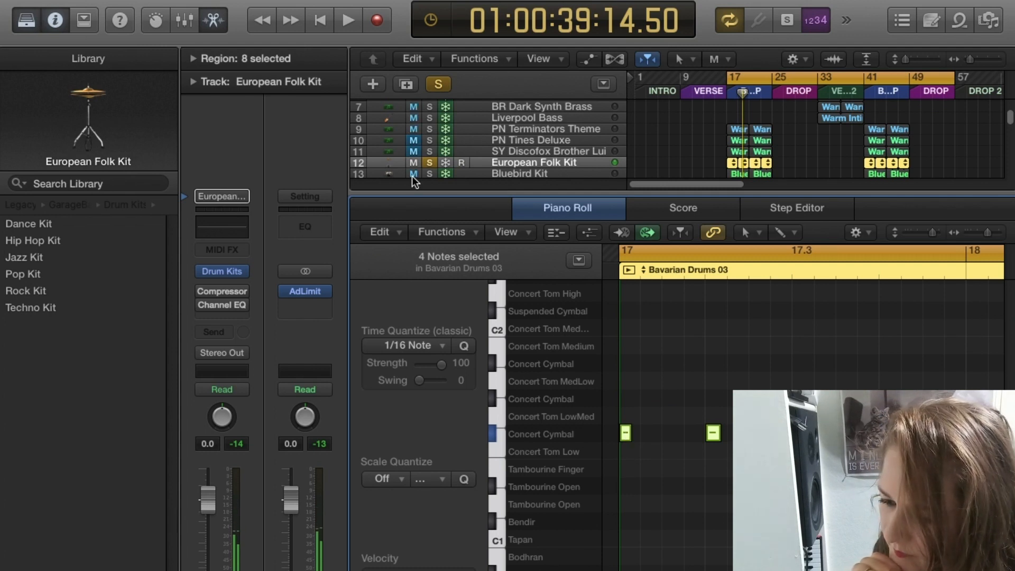
click(212, 21)
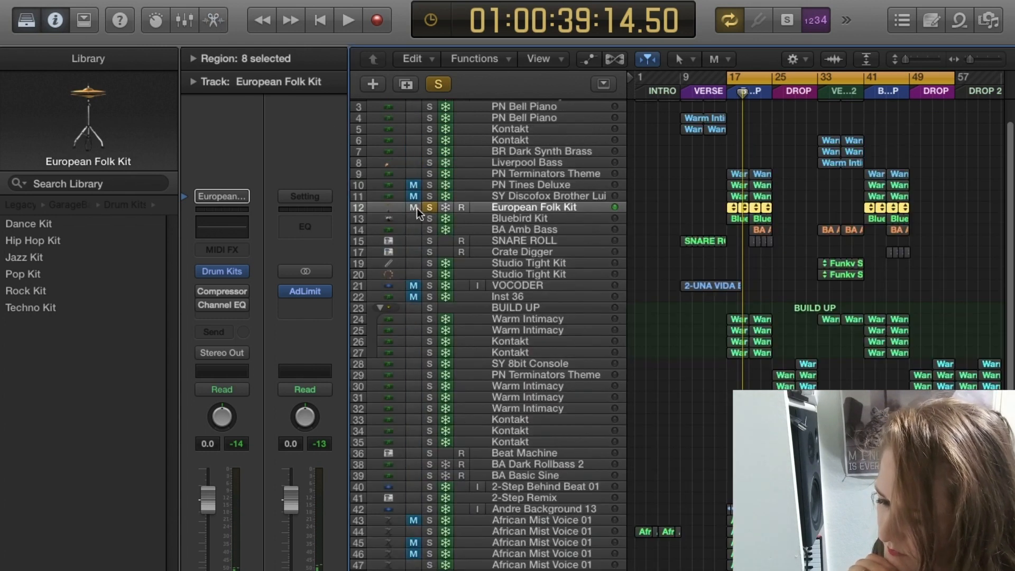
Unsolo the European Folk Kit track and unfreeze the Bluebird Kit track.
click(430, 207)
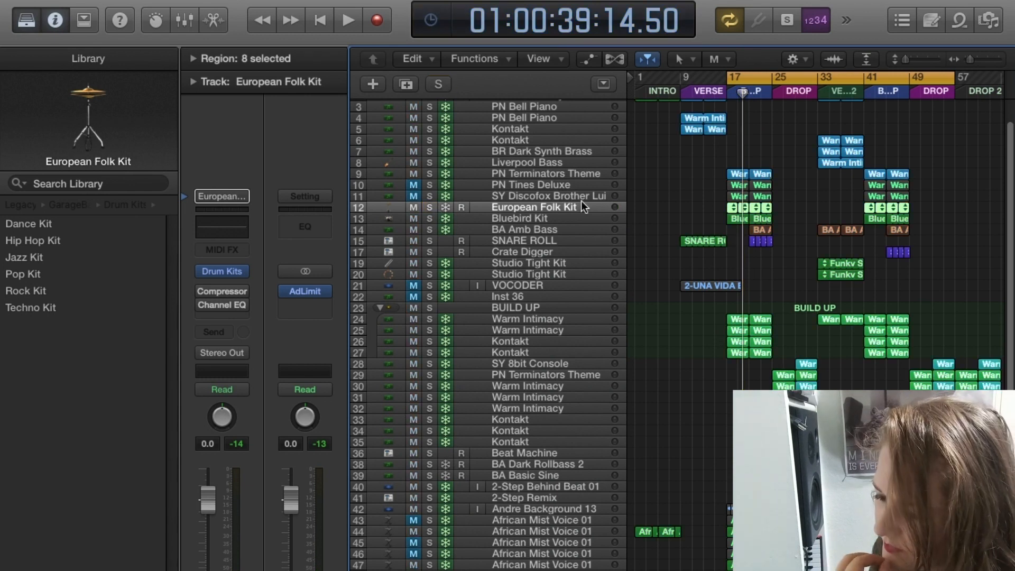
click(544, 217)
click(442, 218)
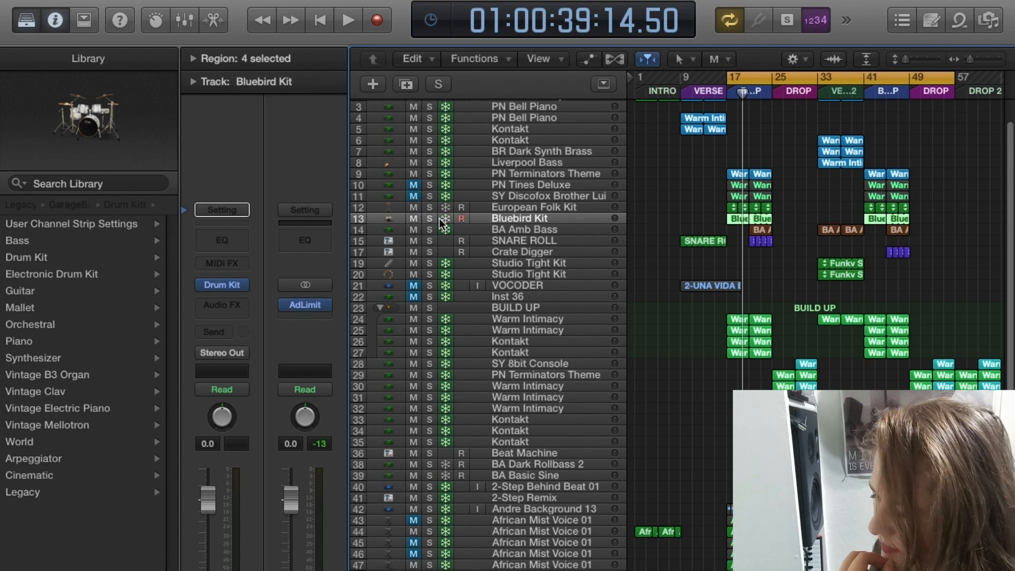
Inspect the Bluebird Kit's first closed hi-hat notes in bar 17 with their event details, and close the note editor.
double_click(735, 219)
click(650, 433)
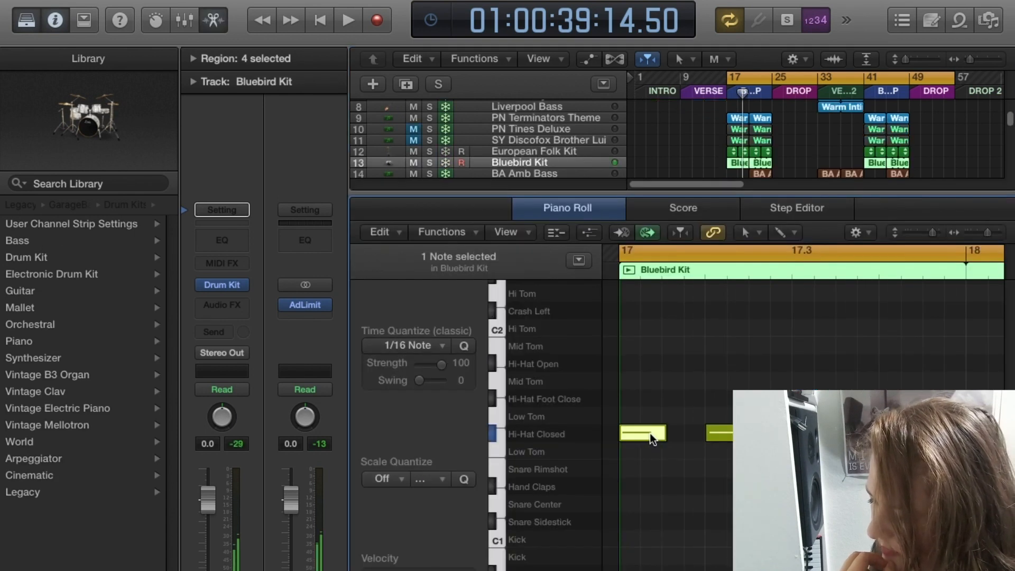
key(alt+e)
key(Right)
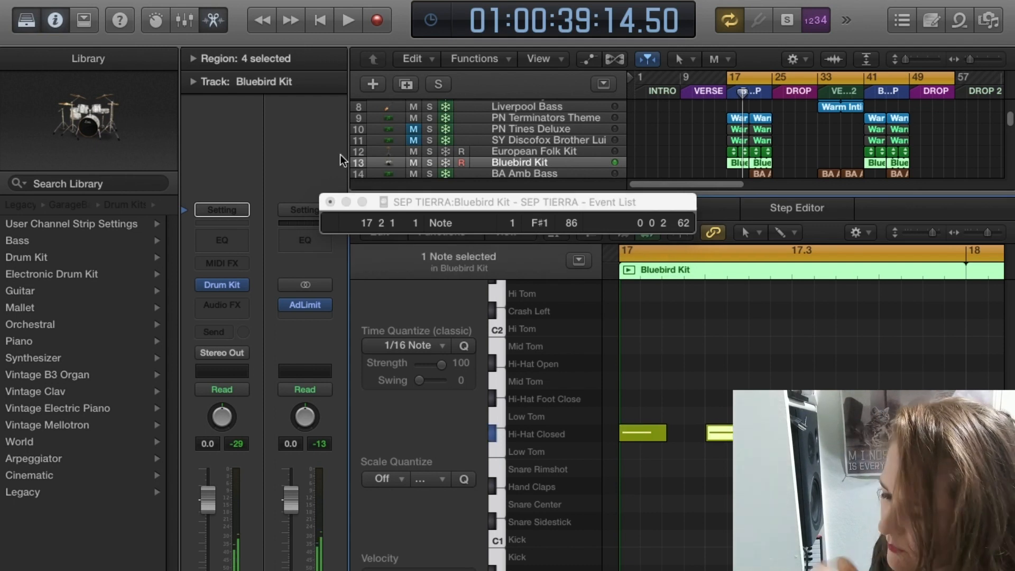
click(330, 202)
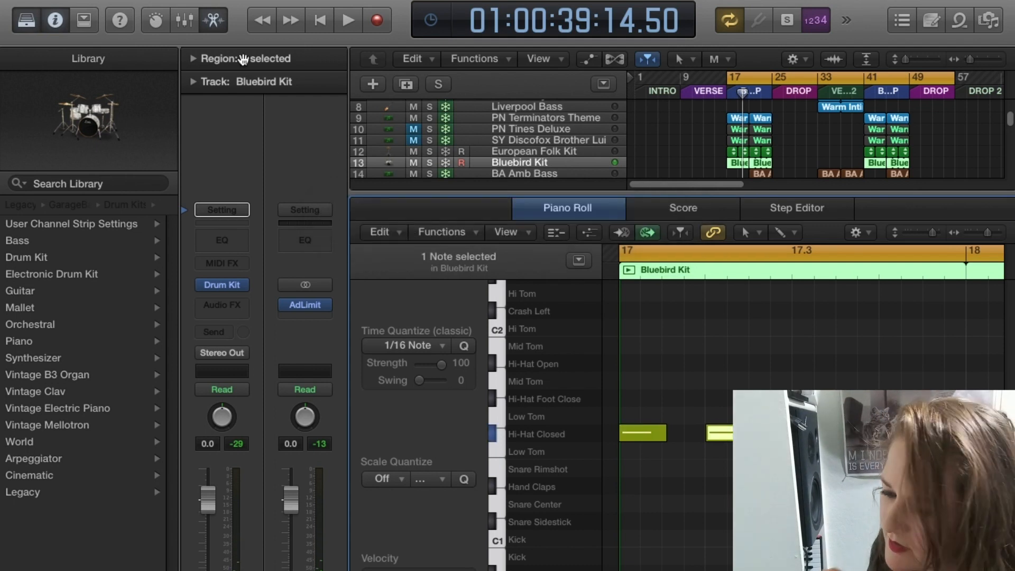
click(213, 22)
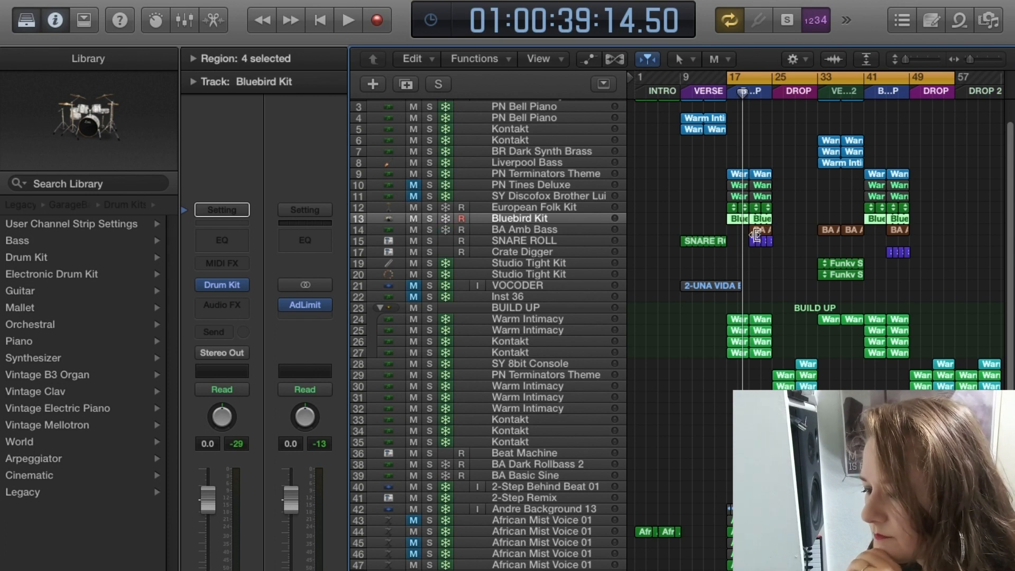
Move the playhead to bar 21 and open the BA Amb Bass track's first region for note editing.
mouse_move(743, 92)
mouse_down()
mouse_move(732, 92)
mouse_move(748, 92)
mouse_up()
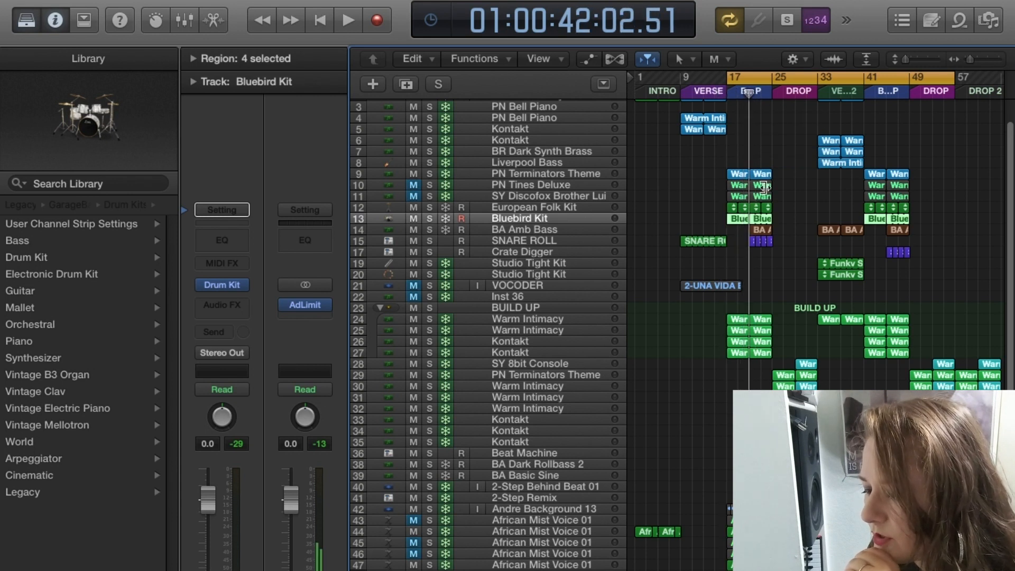
click(503, 230)
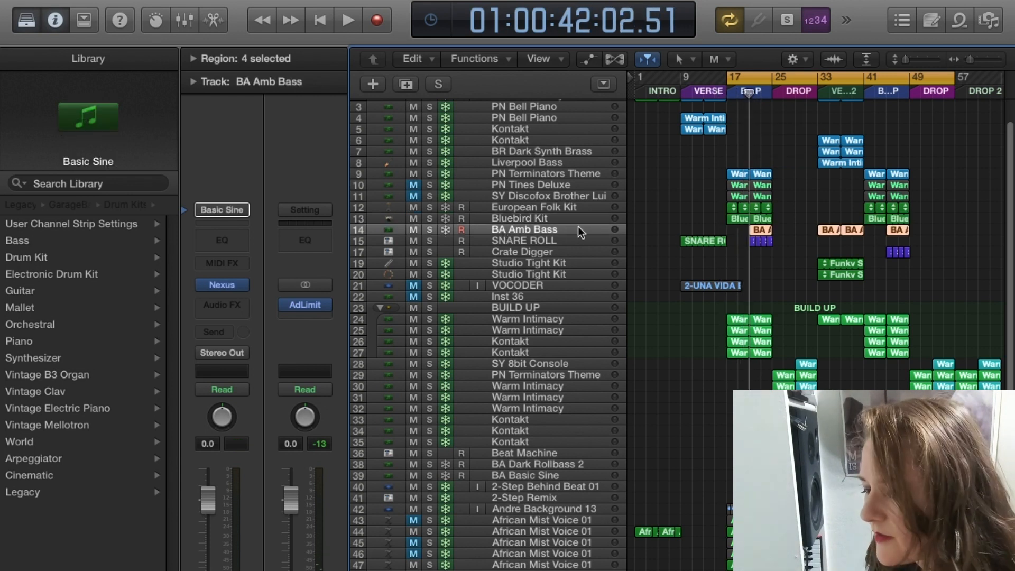
double_click(761, 229)
scroll(687, 412, left, 3)
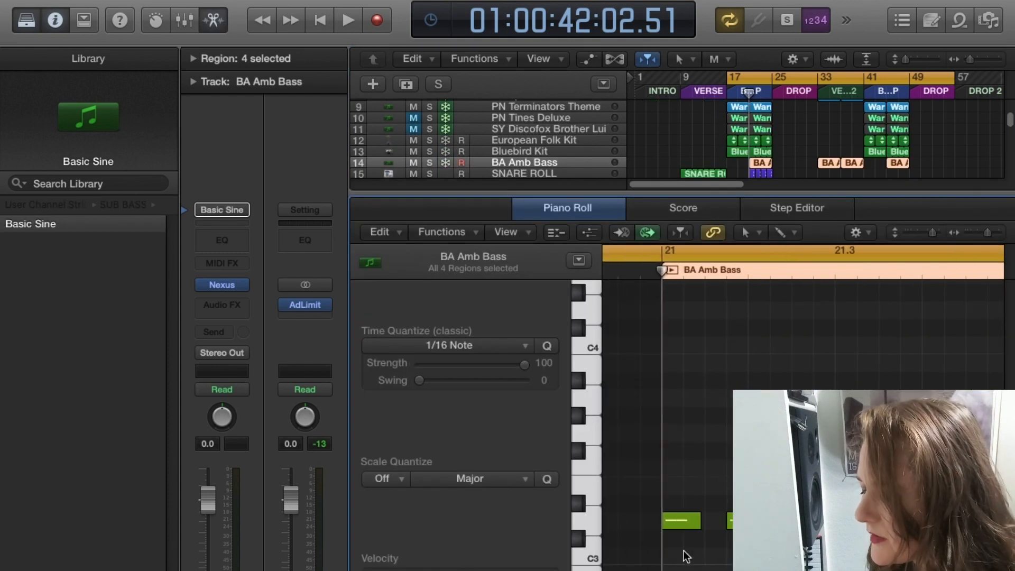
Audition the BA Amb Bass notes in bars 21 and 22, and examine the following notes in bar 23.
drag(680, 550, 803, 519)
click(803, 544)
drag(768, 449, 998, 473)
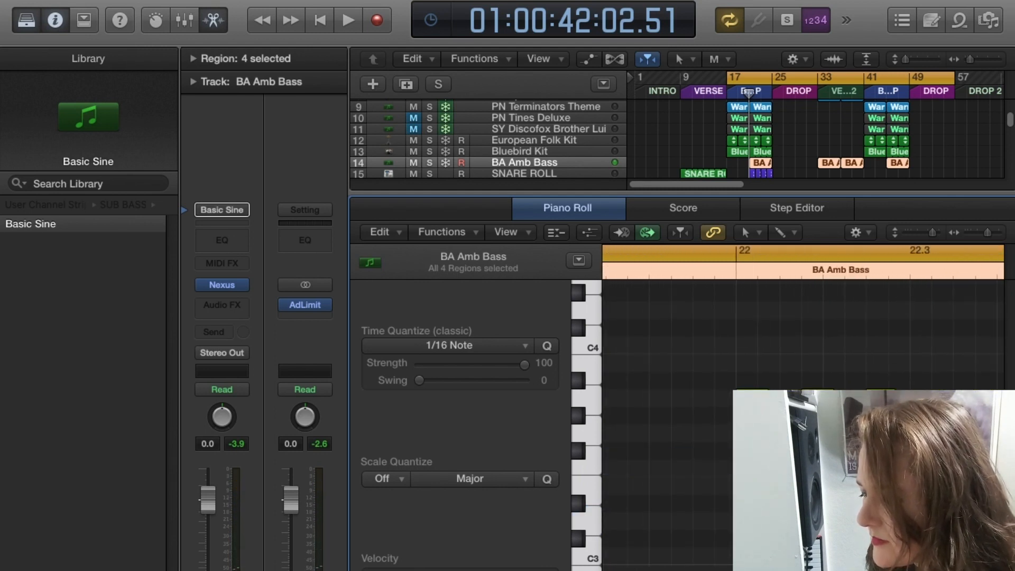
click(817, 400)
drag(750, 423, 882, 402)
click(845, 434)
scroll(845, 433, right, 6)
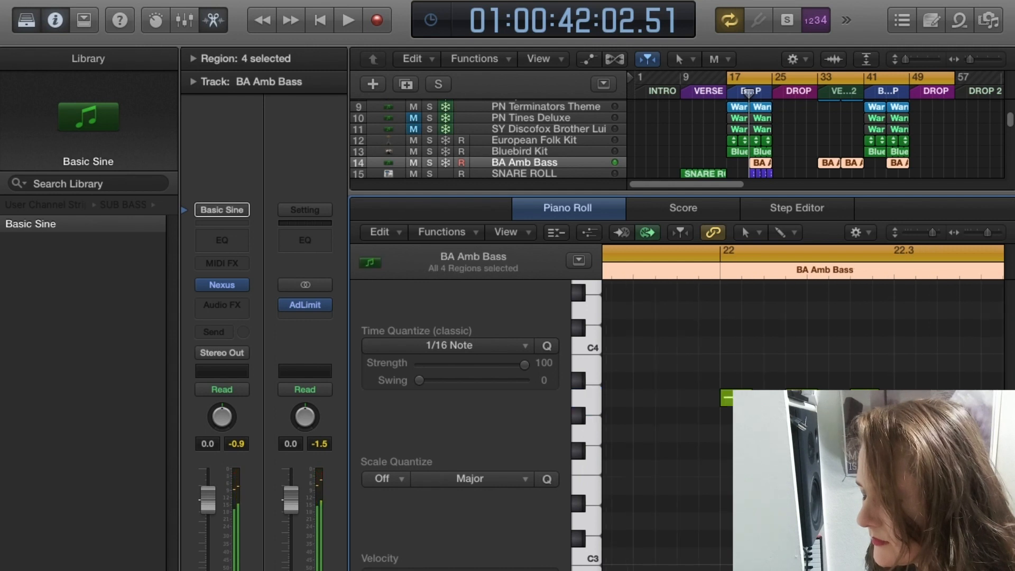
scroll(845, 433, right, 5)
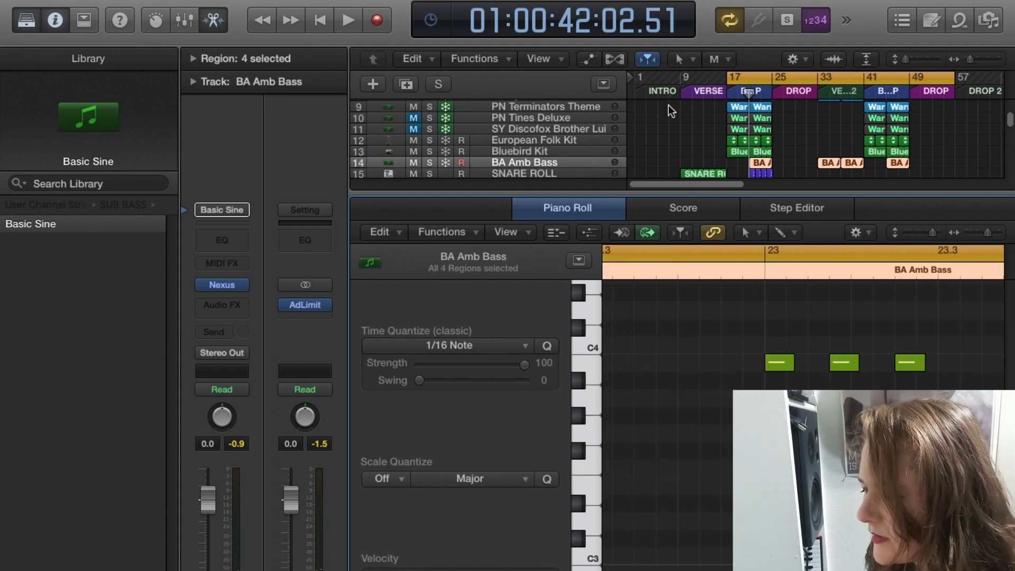
Inspect the PN Terminators Theme track's chord notes from bar 17, deselect them, and close the note editor.
scroll(547, 132, up, 1)
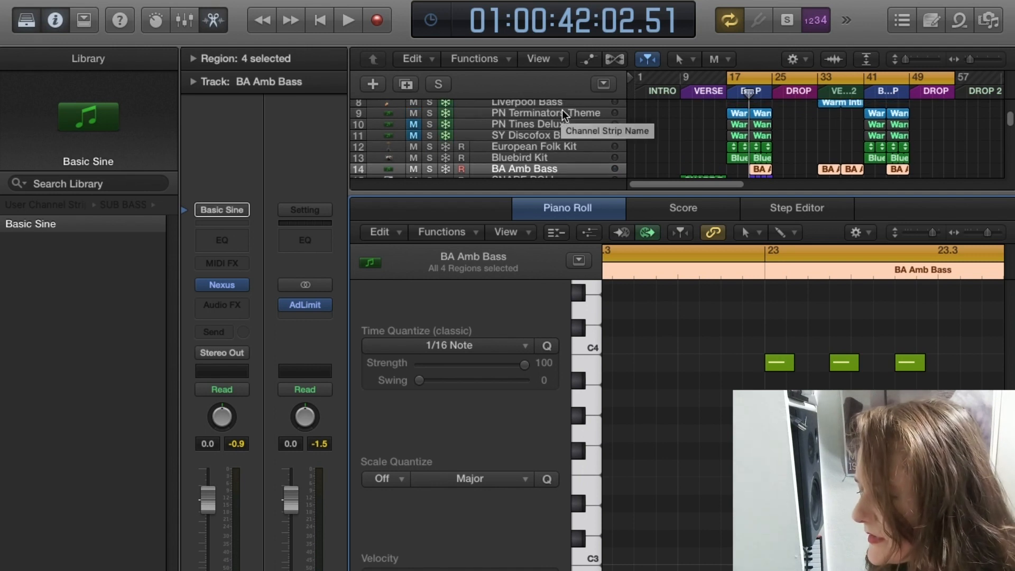
click(561, 110)
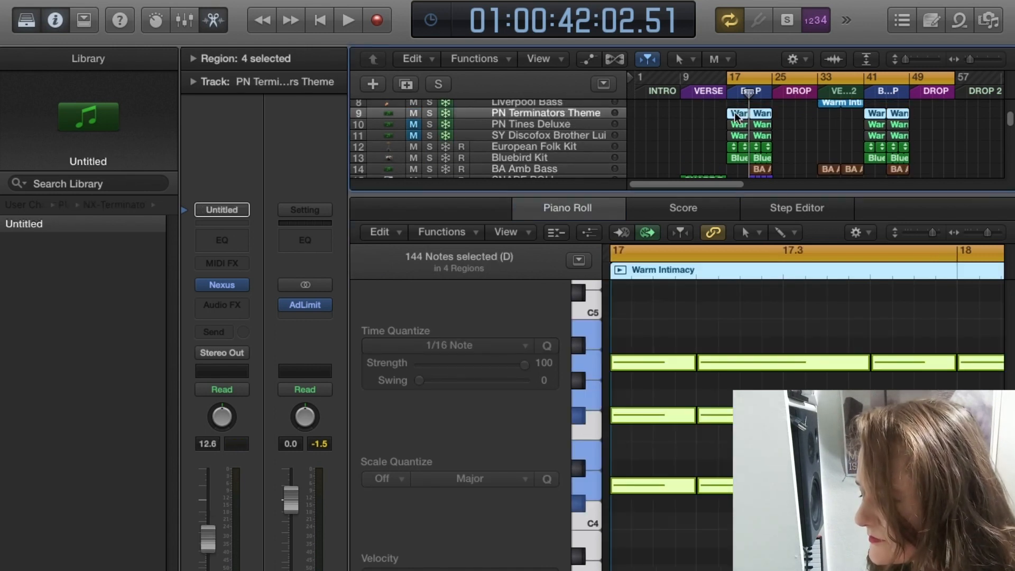
click(751, 327)
drag(751, 326, 515, 323)
drag(691, 296, 1010, 302)
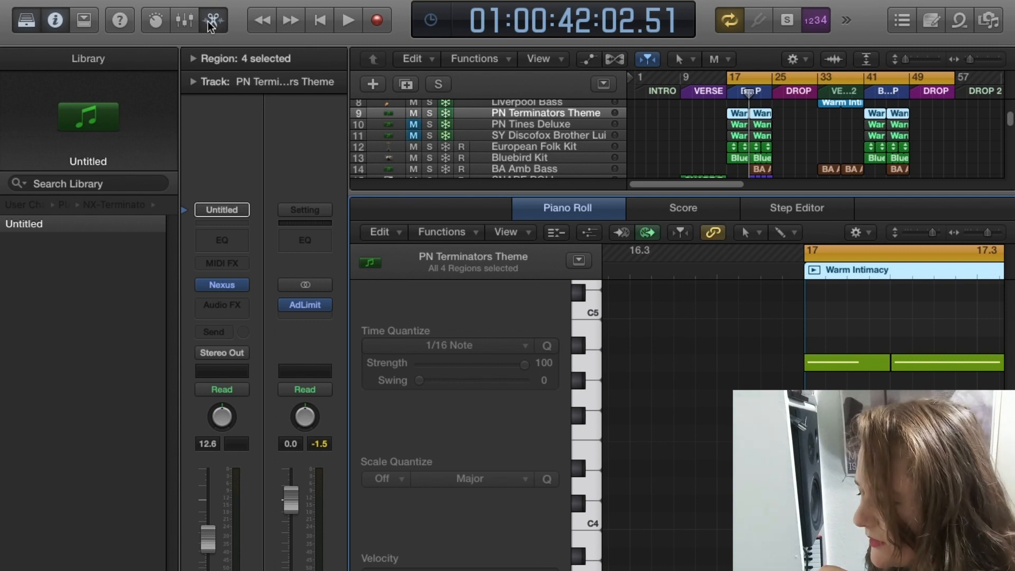
key(e)
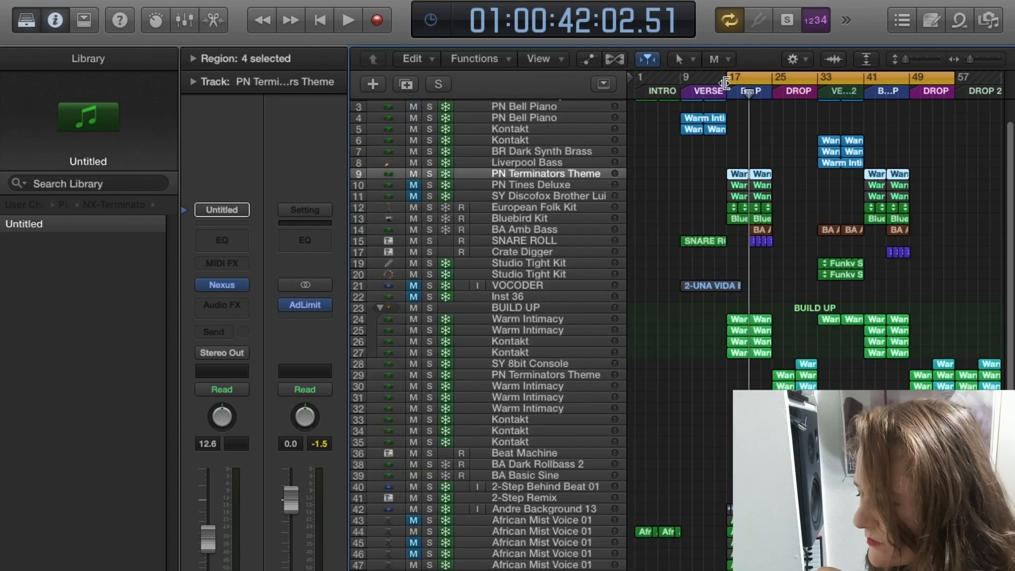
Move the cycle start to bar 21 and audition the BA Amb Bass track soloed through the second half of the build-up.
drag(727, 80, 747, 82)
key(space)
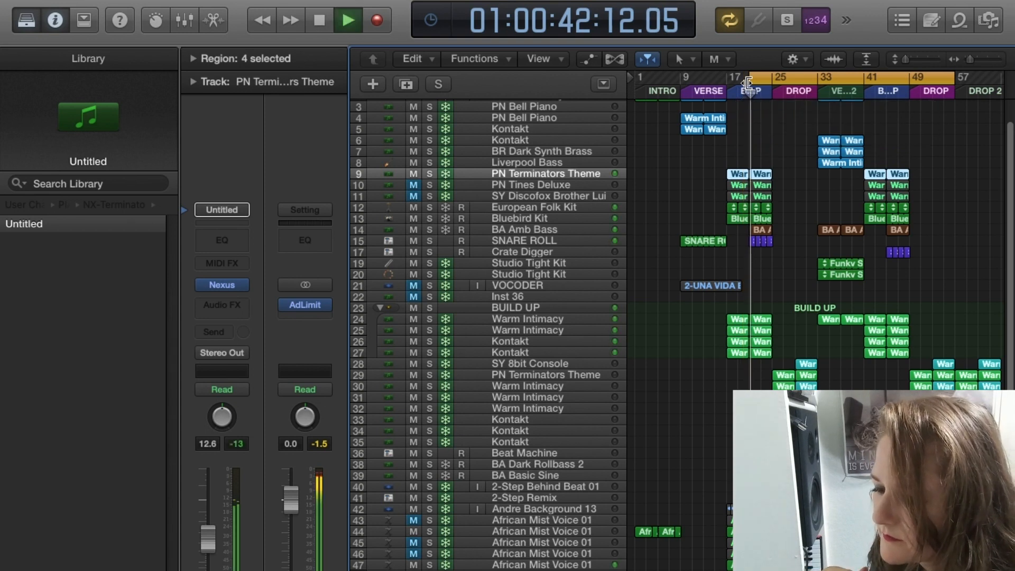
click(535, 230)
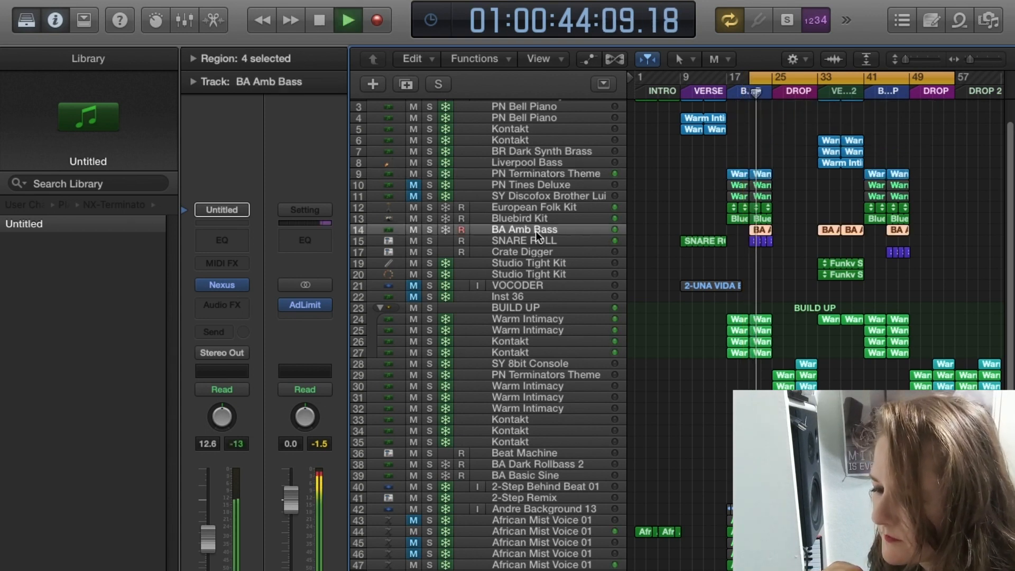
click(430, 228)
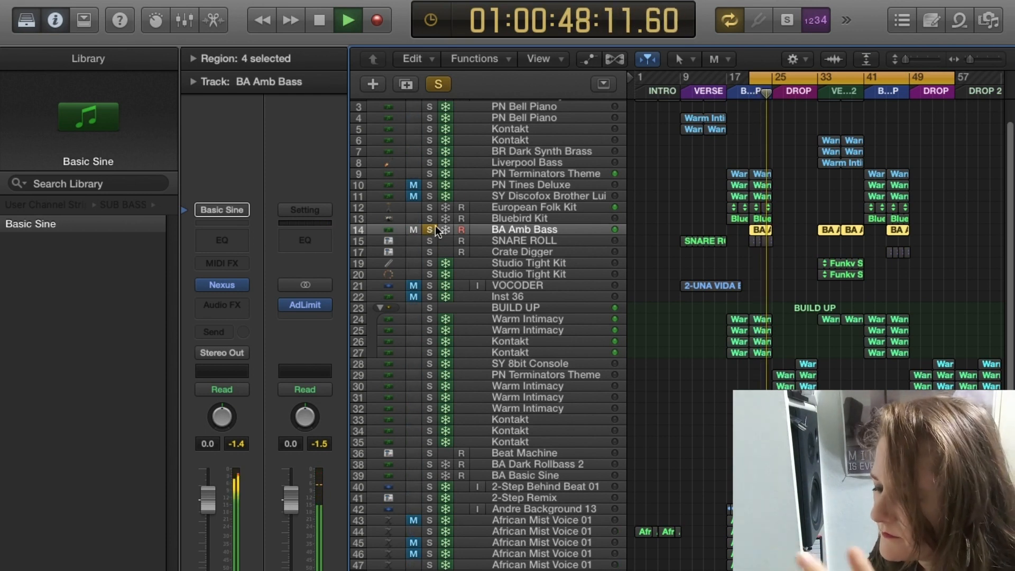
key(space)
key(space)
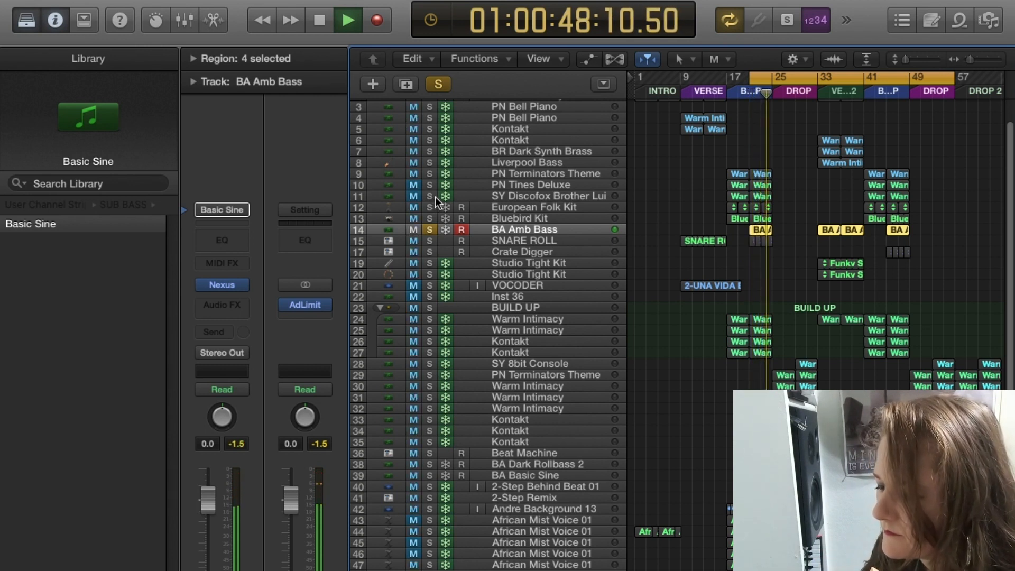
key(space)
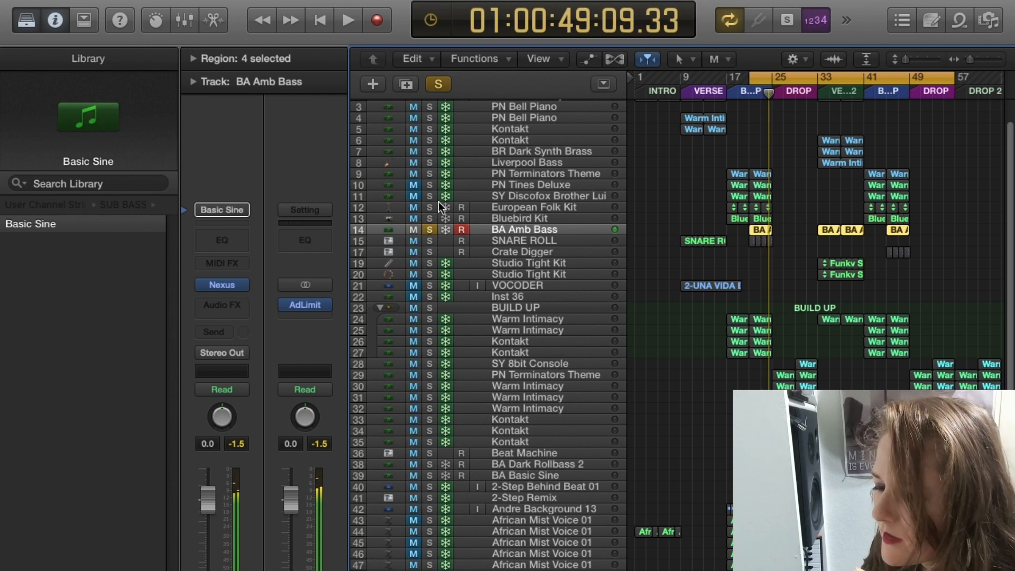
Unsolo the BA Amb Bass track, audition the full mix from bar 21 into the drop, and disarm the track's recording.
click(427, 229)
key(space)
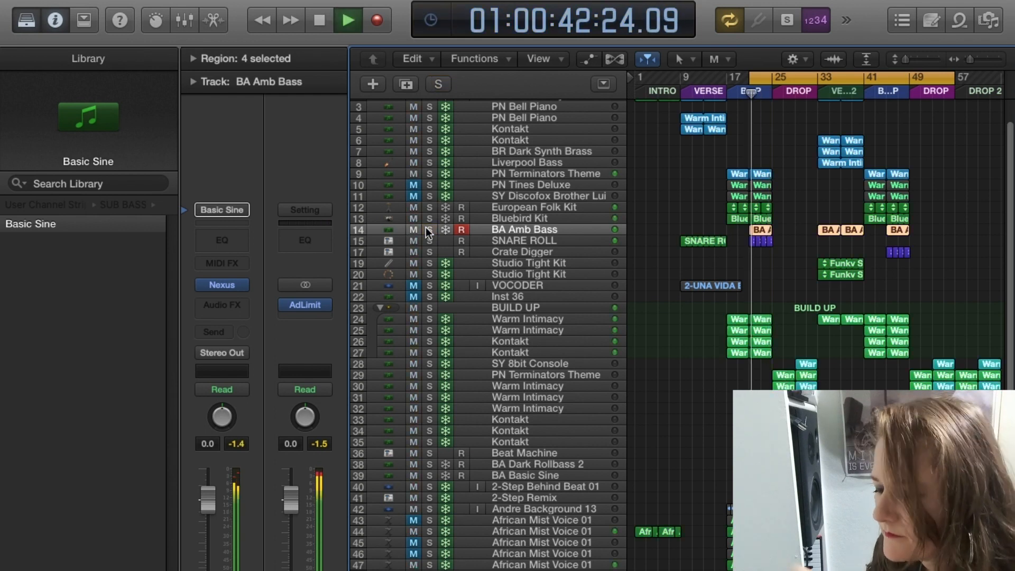
click(461, 229)
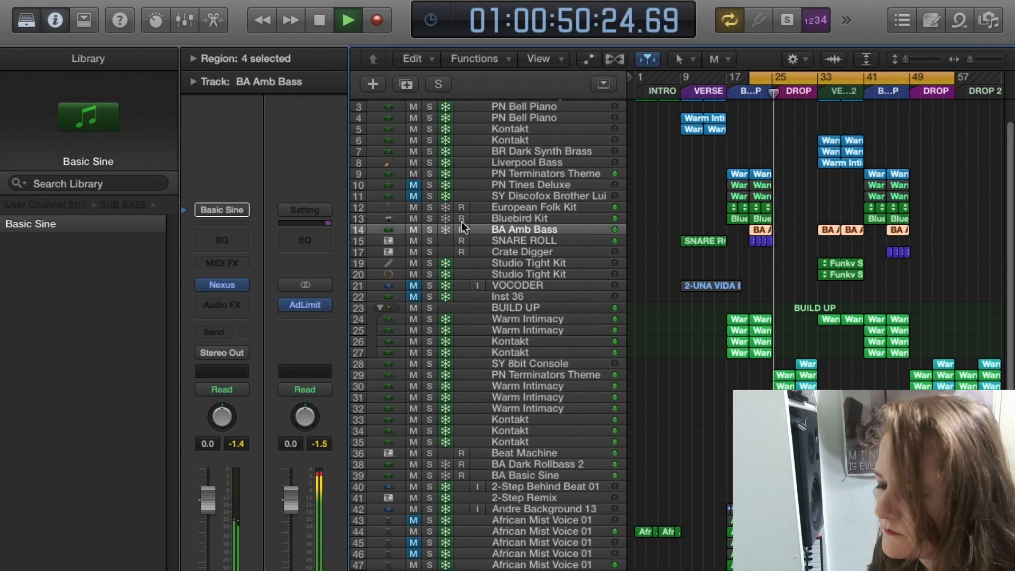
key(space)
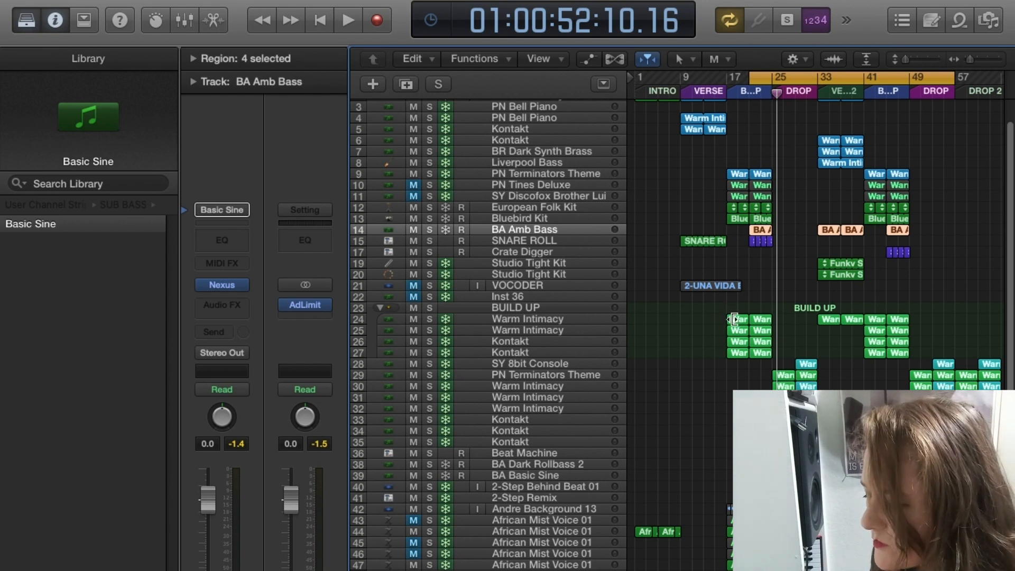
Highlight the BUILD UP group's regions from bar 17 to 25, deselect them, and inspect track 24's Warm Intimacy channel strip.
drag(699, 312, 757, 348)
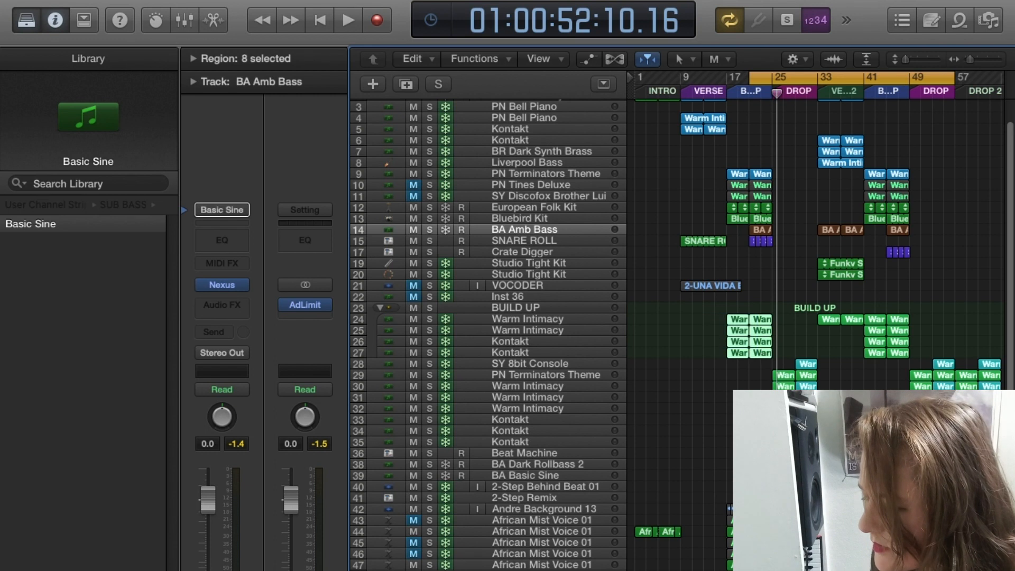
drag(835, 370, 771, 429)
click(700, 432)
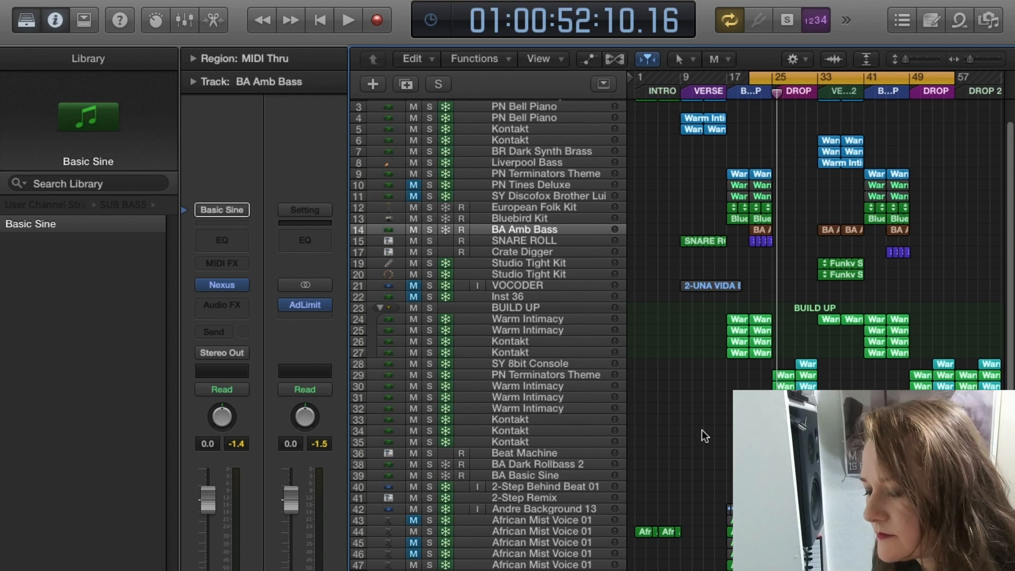
click(543, 318)
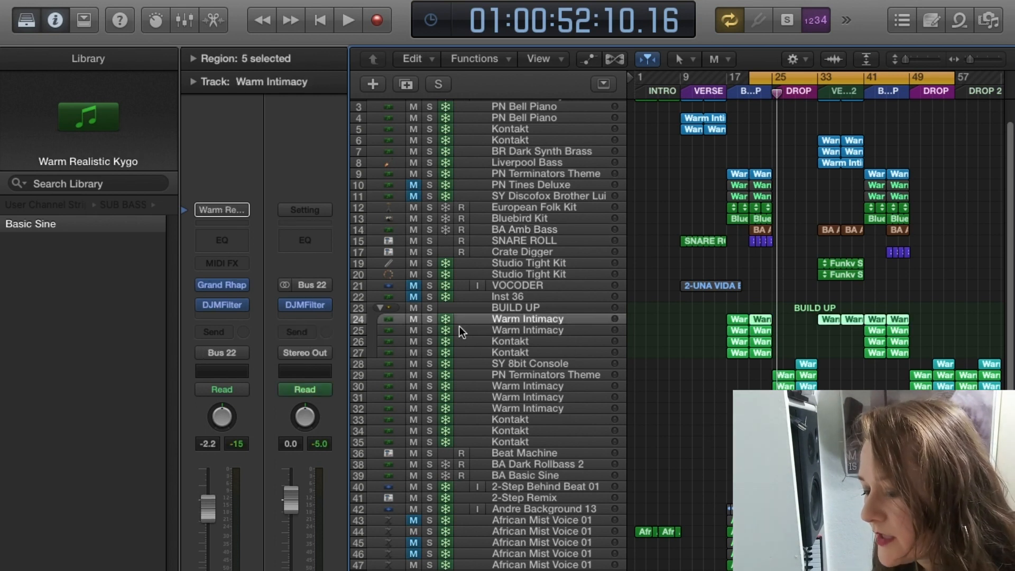
mouse_move(238, 289)
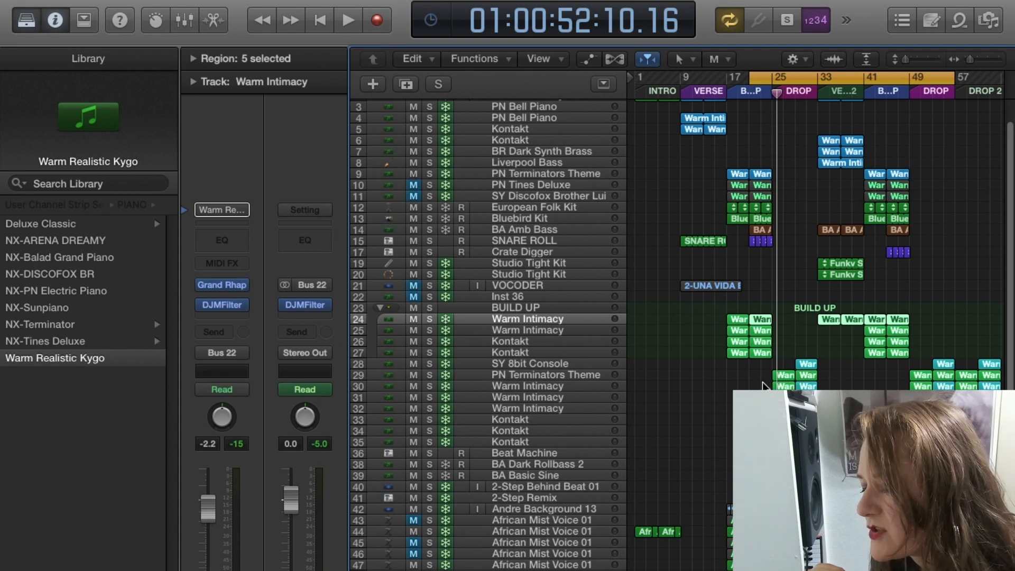
Inspect the channel strips of the drop's PN Terminators Theme and SY 8bit Console tracks.
click(585, 364)
click(579, 375)
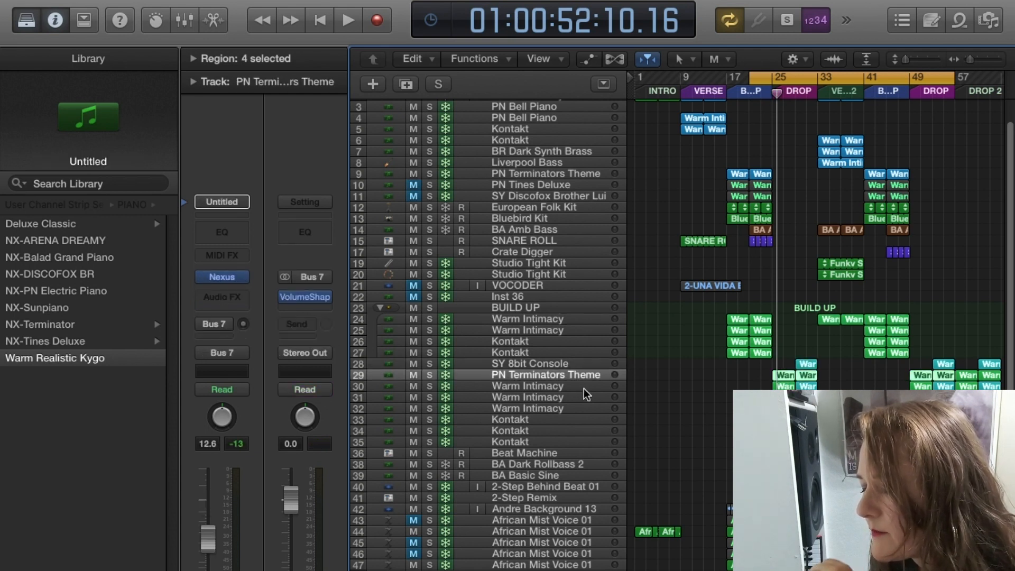
click(566, 365)
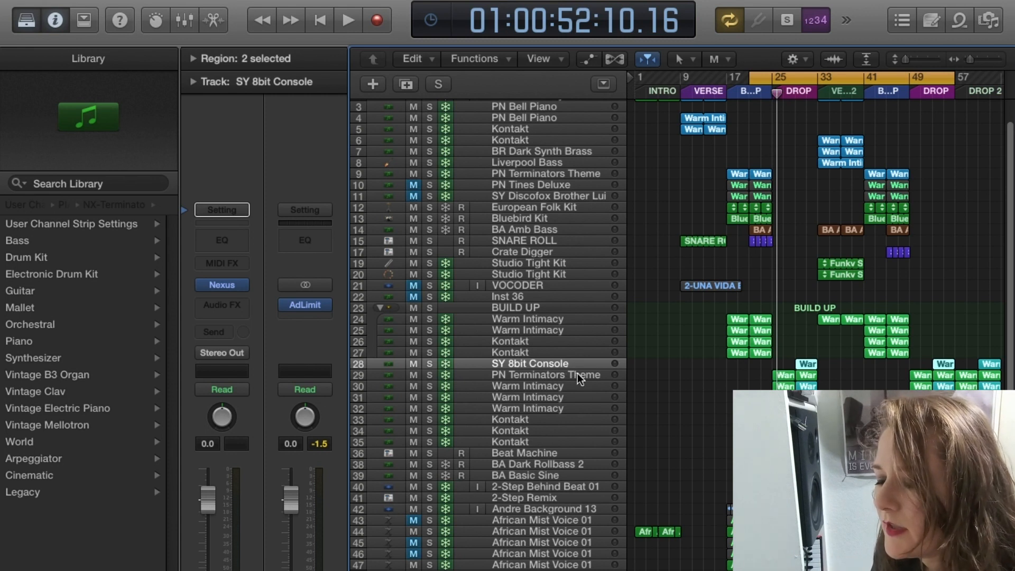
Go through the BUILD UP group's Warm Intimacy and Kontakt tracks and compare their instruments and effects.
click(549, 319)
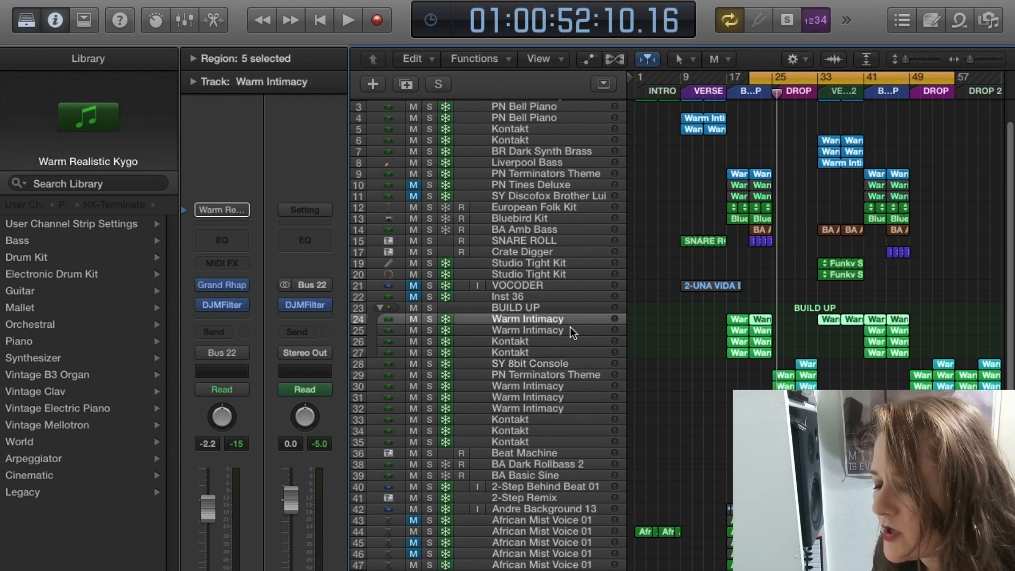
click(569, 327)
click(563, 344)
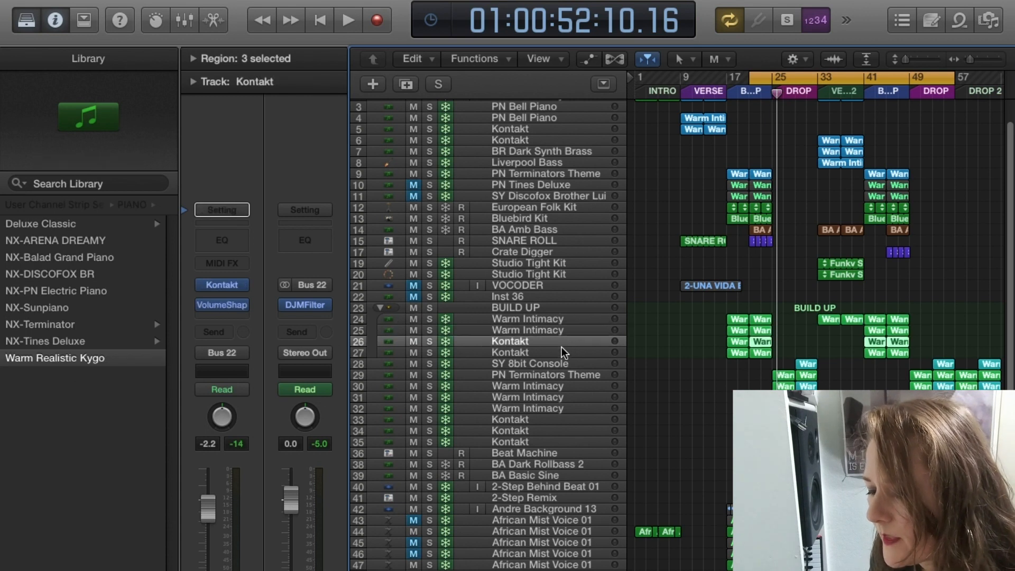
click(560, 351)
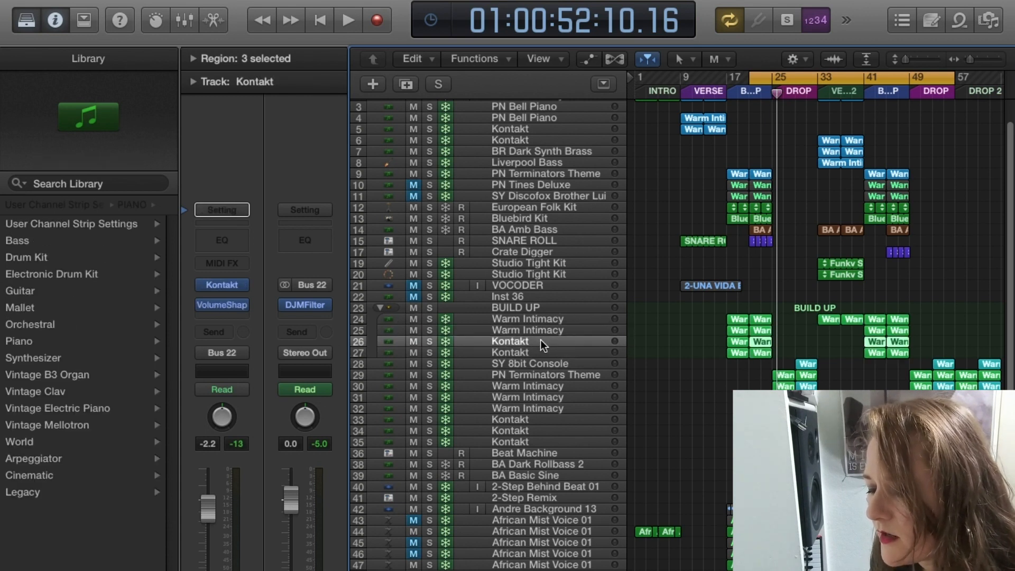
click(544, 319)
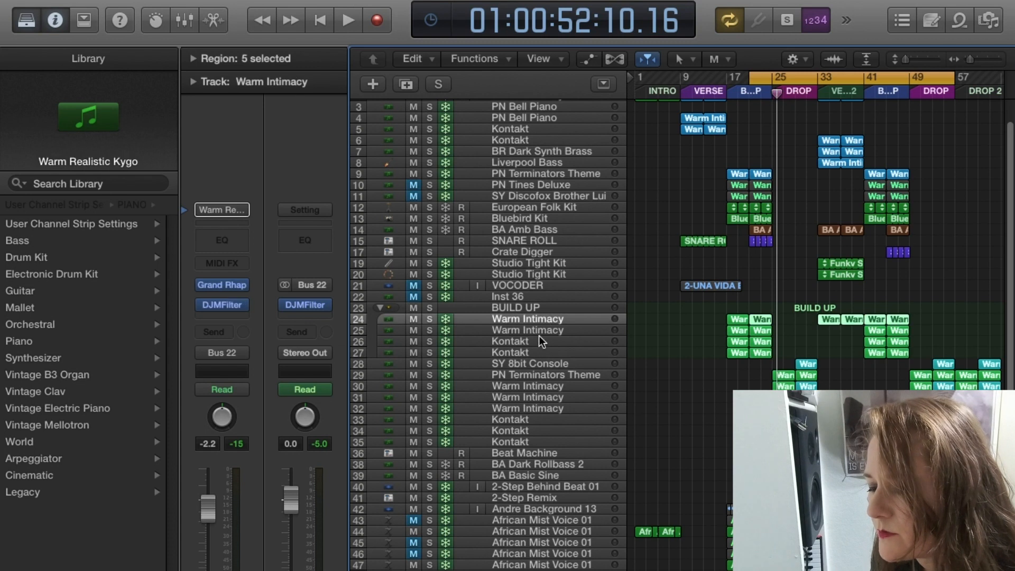
click(539, 336)
click(541, 323)
click(541, 328)
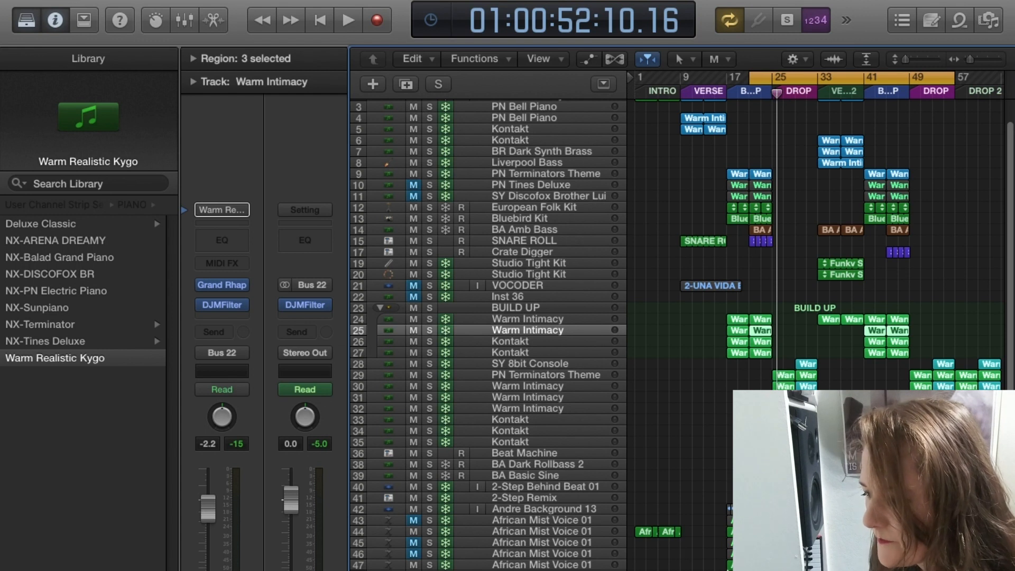
Move the cycle start to bar 25 and open the first drop region of the PN Terminators Theme track for note editing.
drag(751, 77, 773, 78)
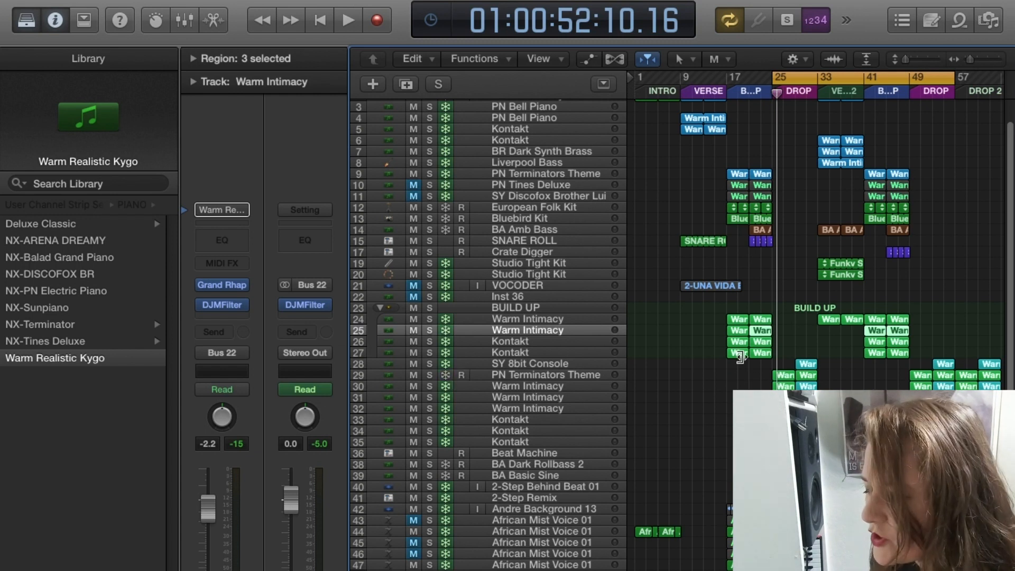
double_click(786, 373)
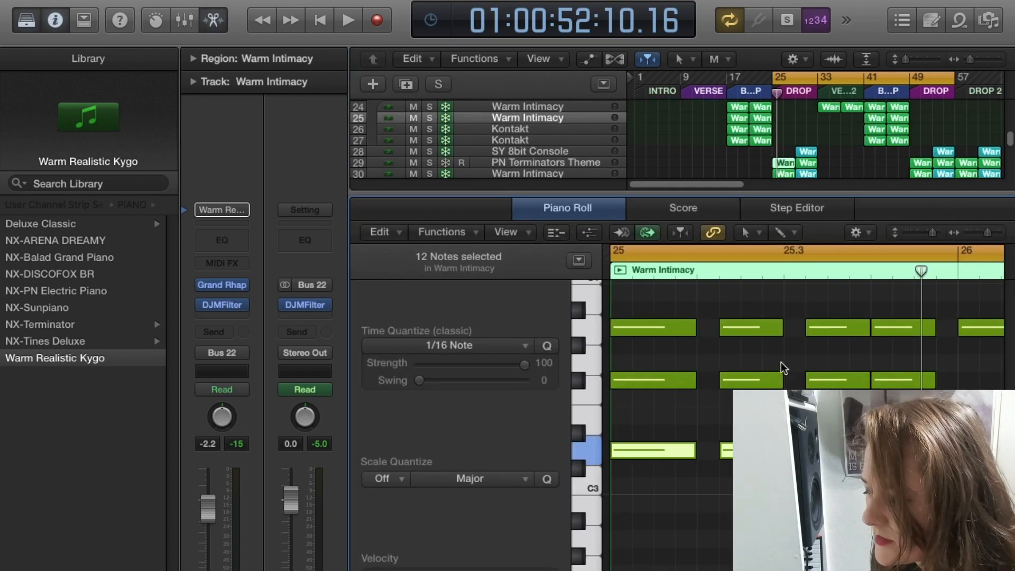
click(777, 418)
Examine the drop's PN Terminators Theme chord notes through bar 28 and close the note editor.
drag(805, 291, 1006, 274)
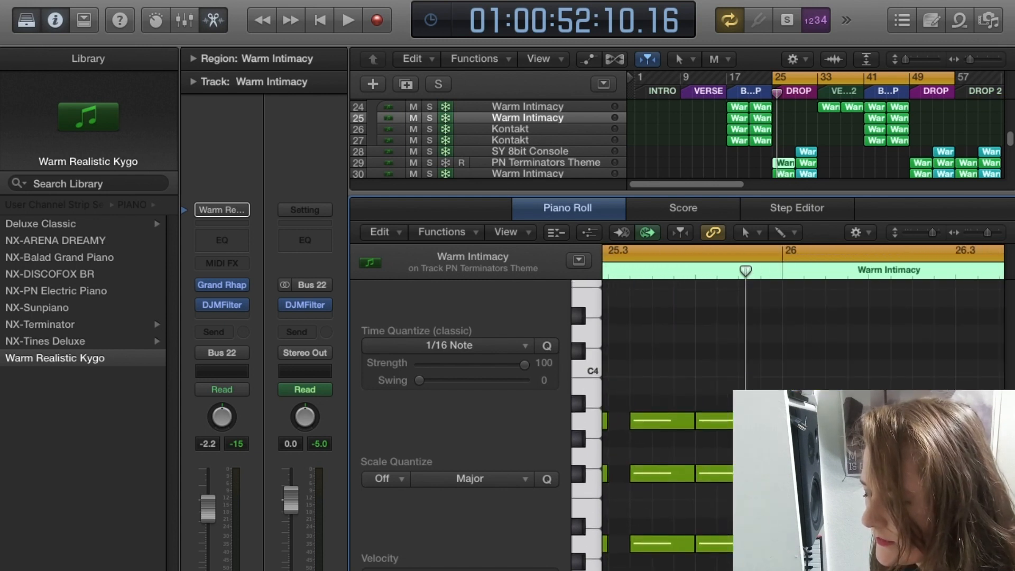
scroll(804, 338, right, 20)
scroll(803, 339, left, 20)
scroll(803, 338, right, 15)
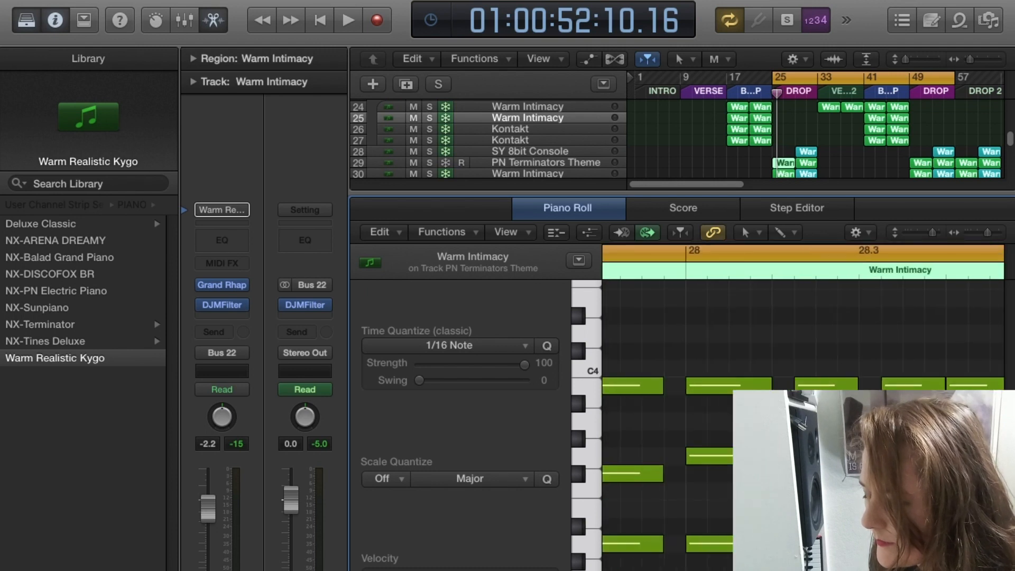
scroll(803, 339, left, 5)
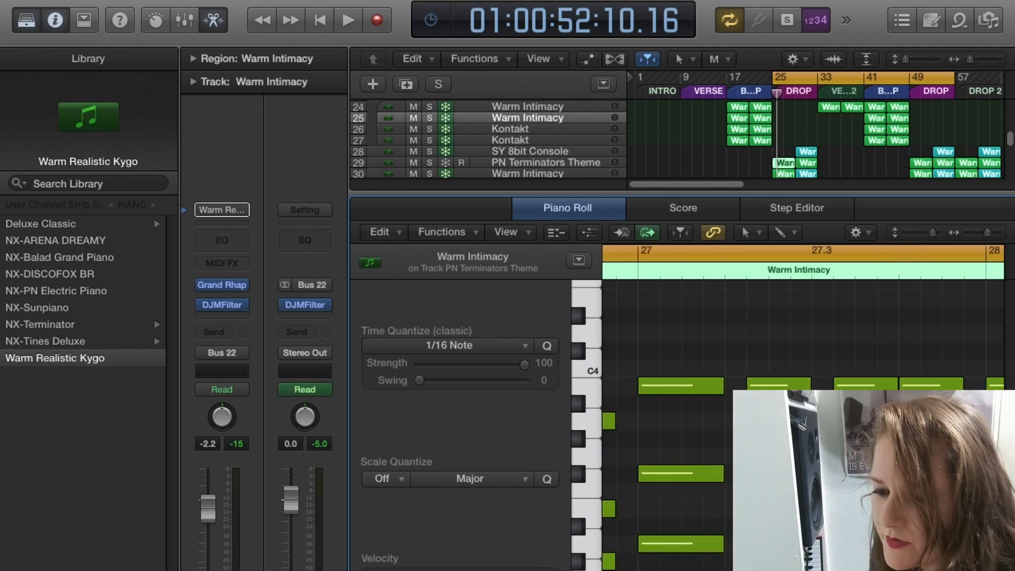
click(212, 22)
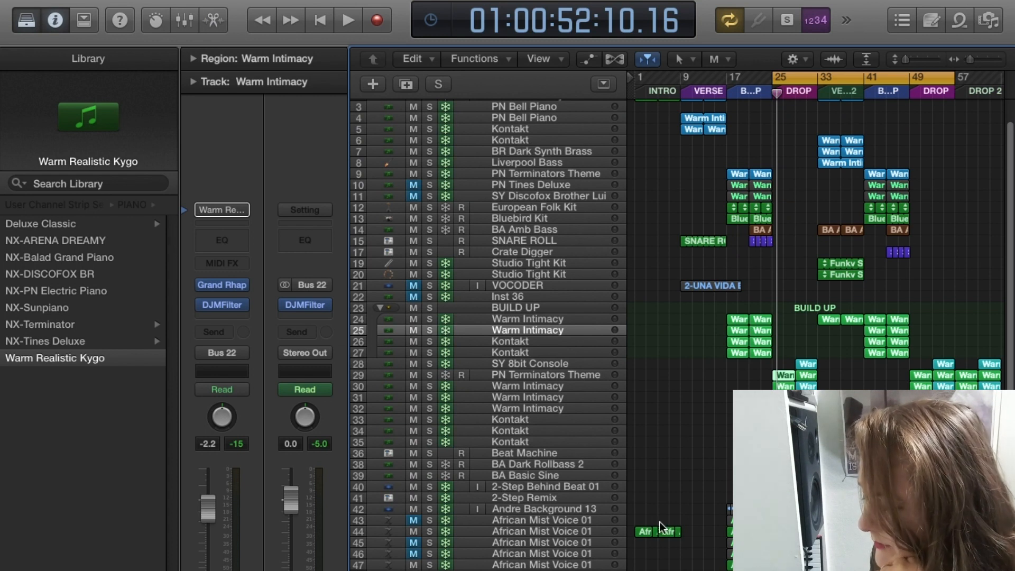
Compare the channel strips of the drop's two bass tracks, BA Dark Rollbass 2 and BA Basic Sine.
click(511, 465)
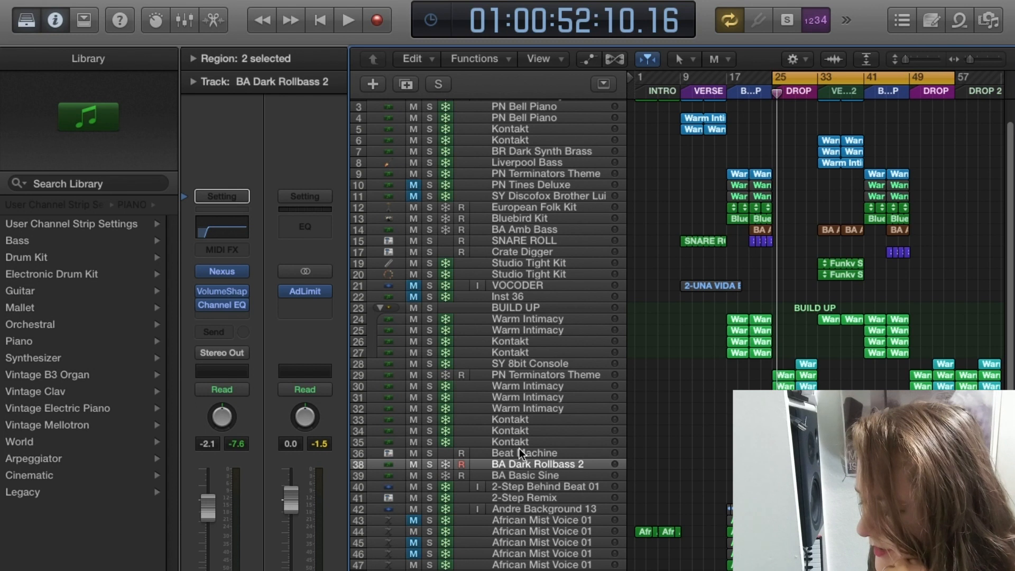
click(527, 476)
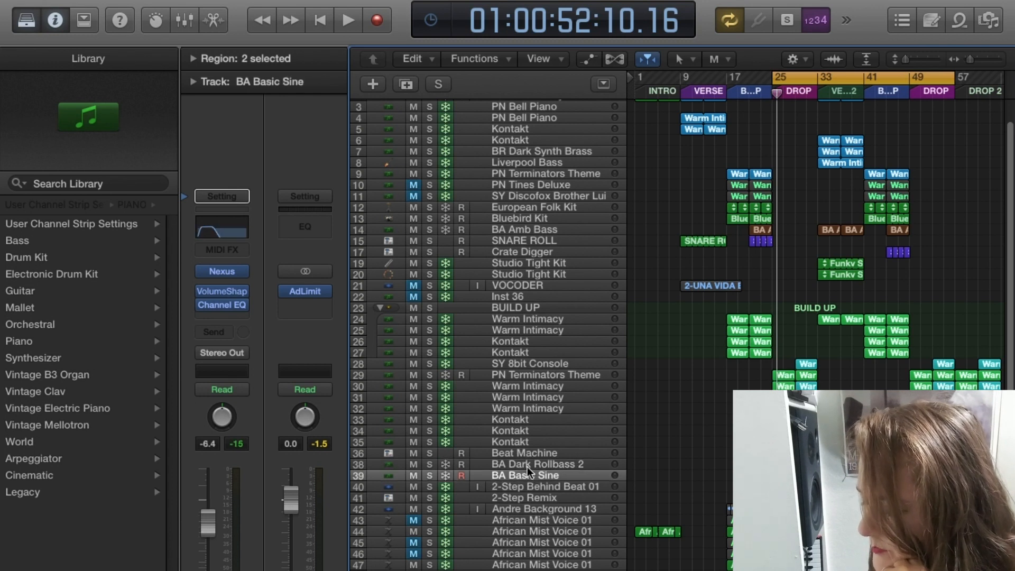
click(527, 468)
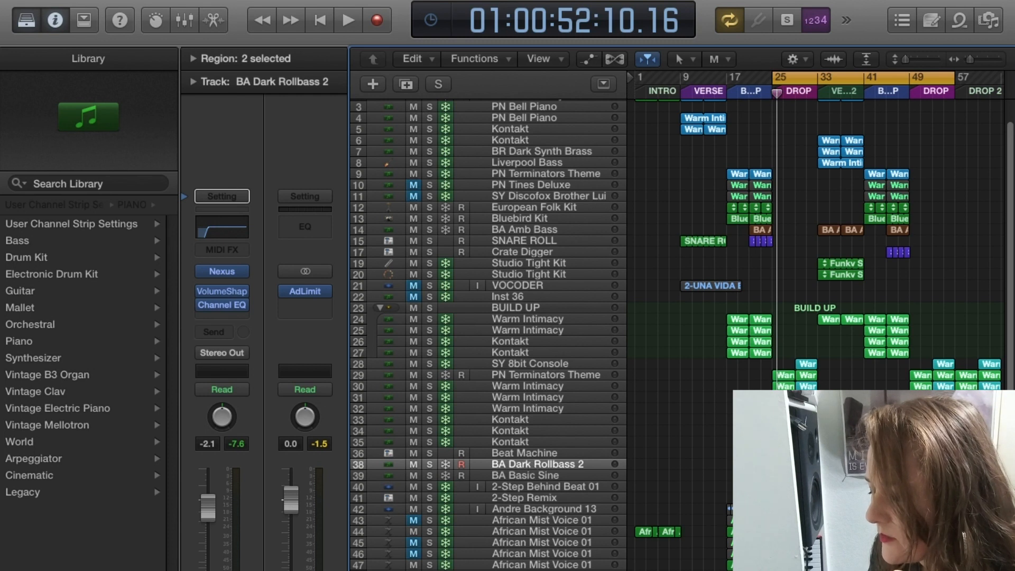
Open the BA Dark Rollbass 2 regions for note editing and audition the four bass notes in bar 25.
key(p)
drag(793, 485, 562, 502)
drag(782, 479, 998, 483)
drag(649, 290, 939, 394)
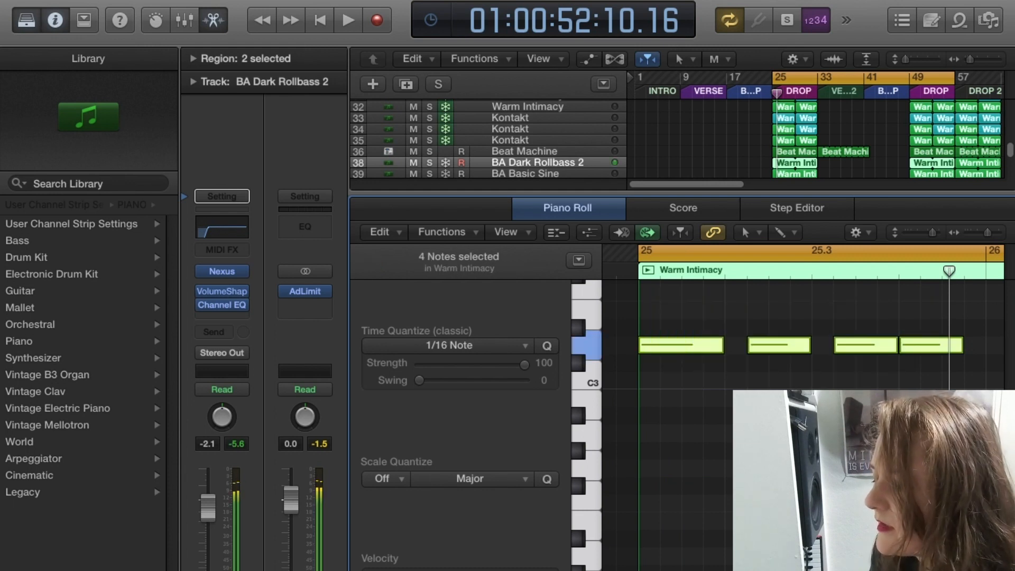
Audition the BA Dark Rollbass 2 notes in bar 26, deselect them, and look through the rest of the bass line.
drag(930, 435, 1006, 440)
drag(899, 440, 902, 439)
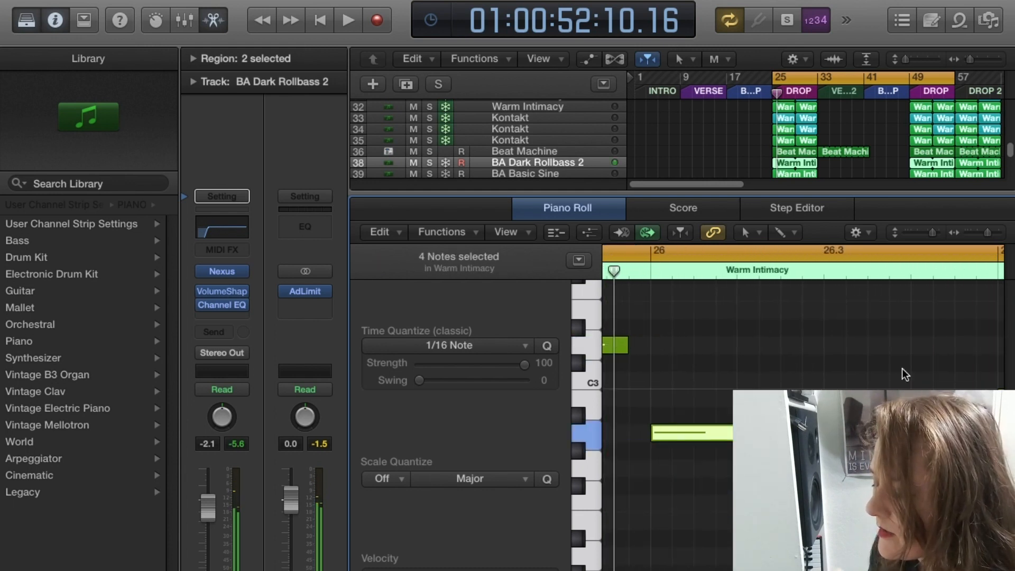
click(902, 379)
drag(792, 402, 710, 421)
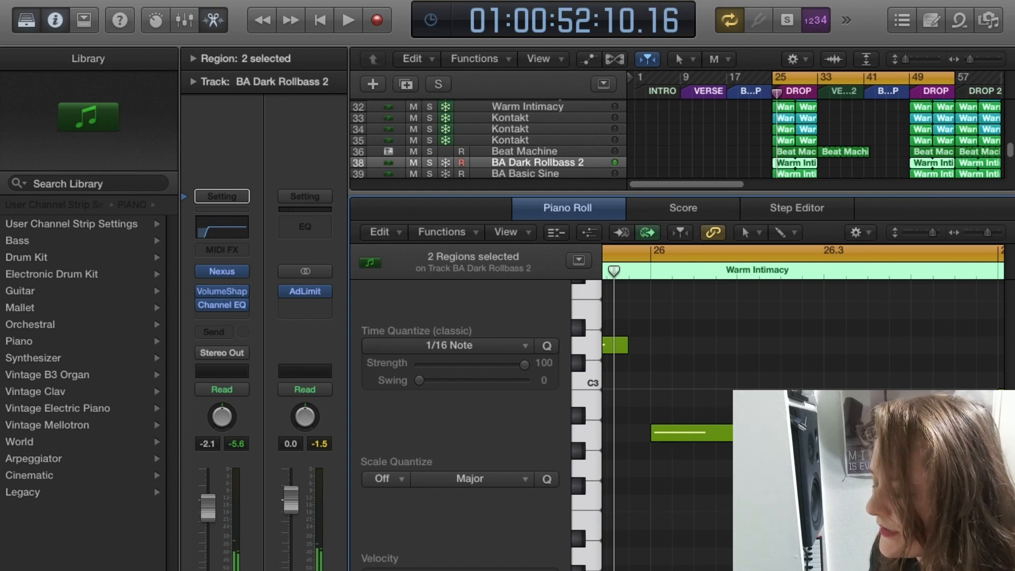
scroll(803, 422, left, 20)
scroll(803, 423, right, 20)
scroll(803, 423, left, 10)
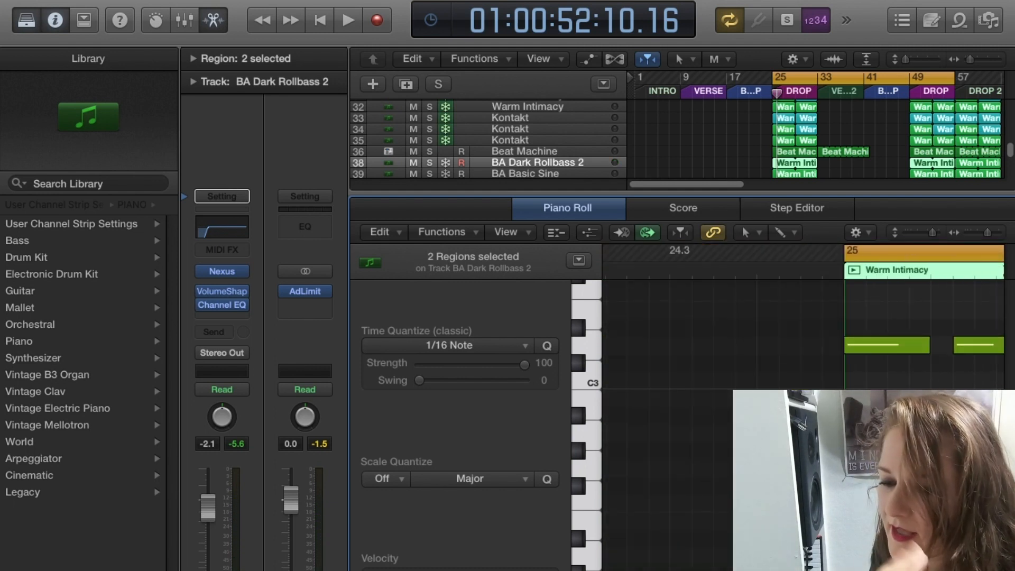
Close the note editor and review the BA Dark Rollbass 2 track's Channel EQ curve, closing the EQ window when done.
click(211, 22)
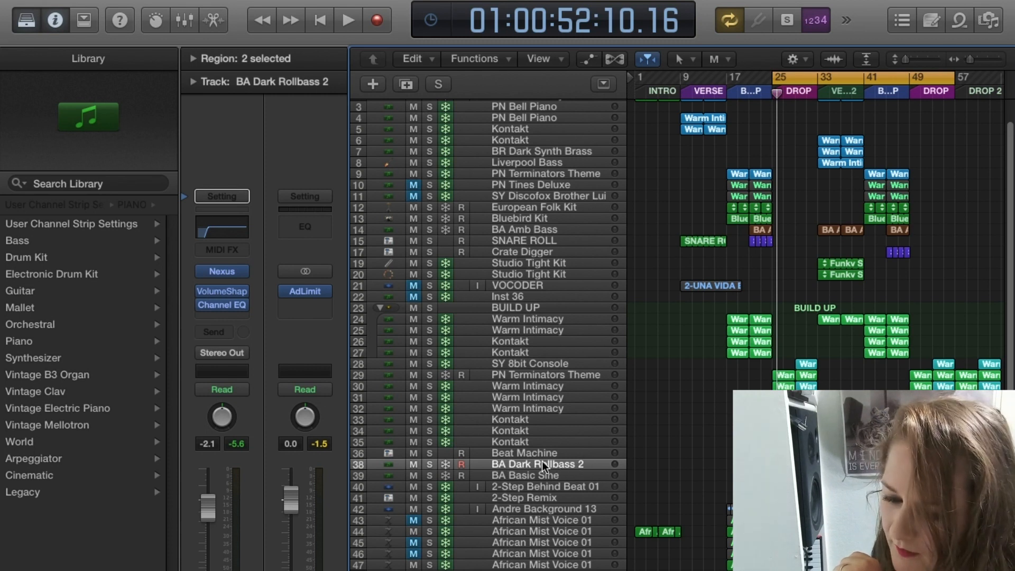
click(218, 231)
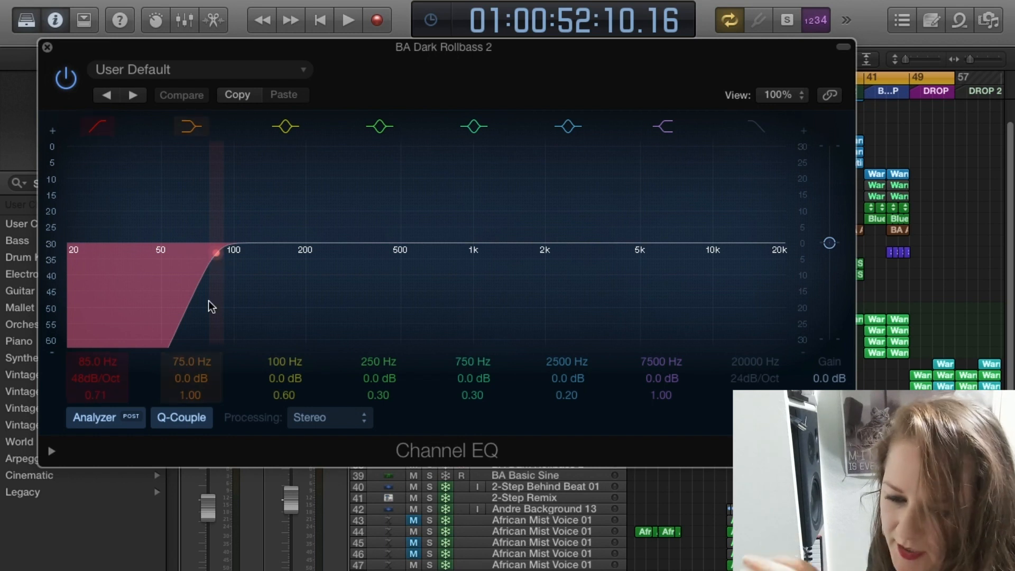
click(47, 49)
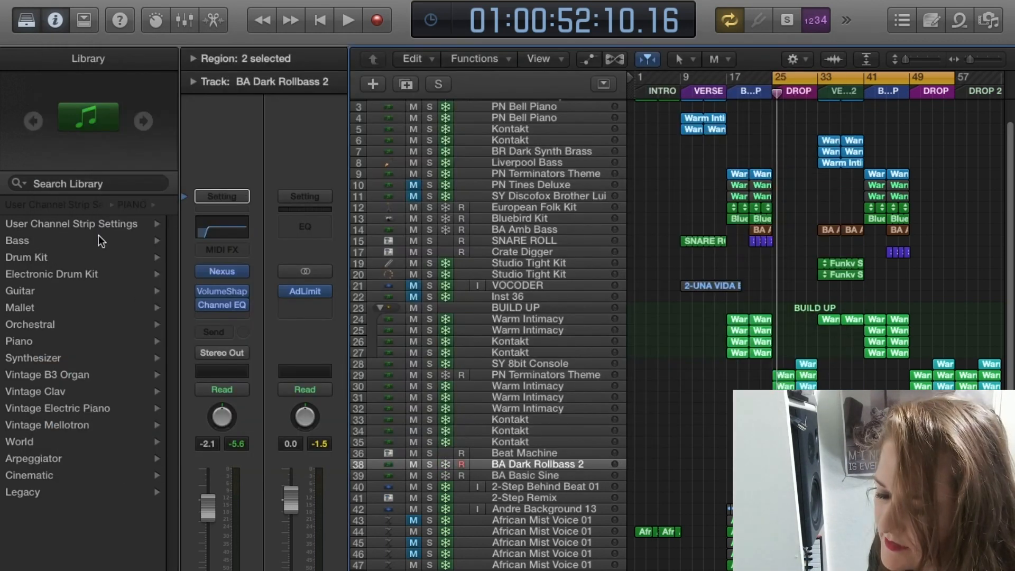
Inspect the BA Basic Sine track's drop notes in the Piano Roll and close the note editor.
click(553, 473)
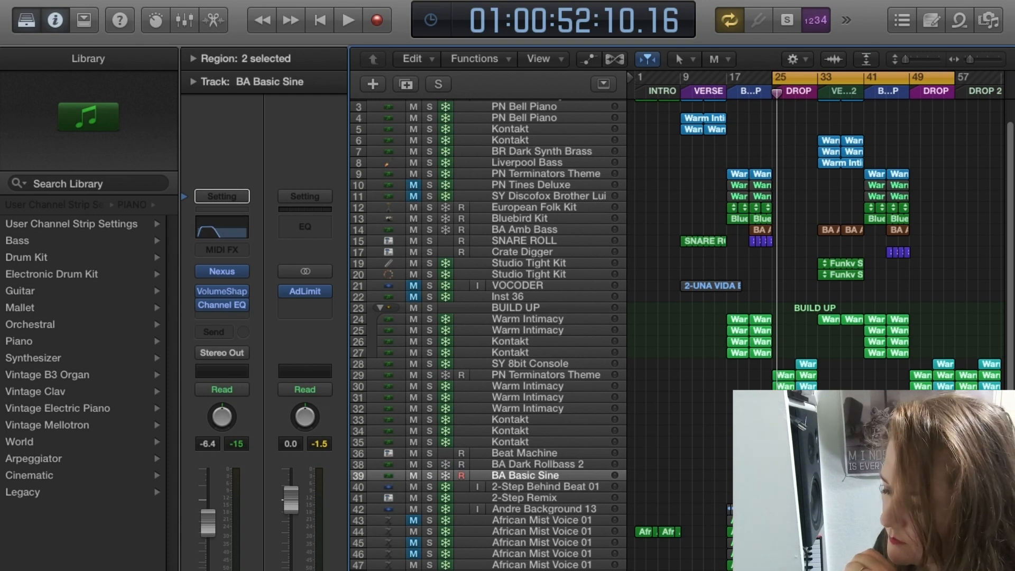
key(p)
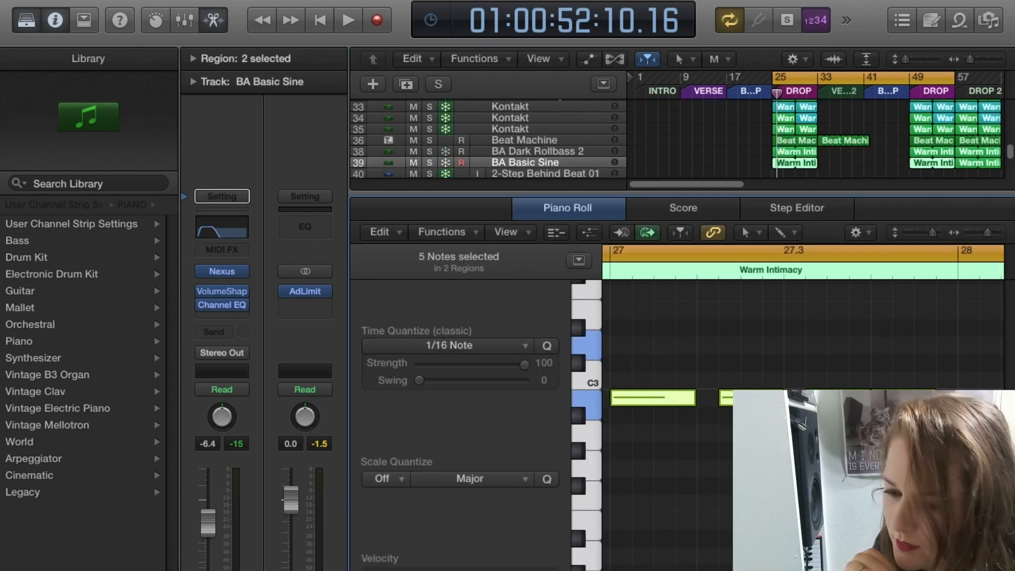
click(213, 21)
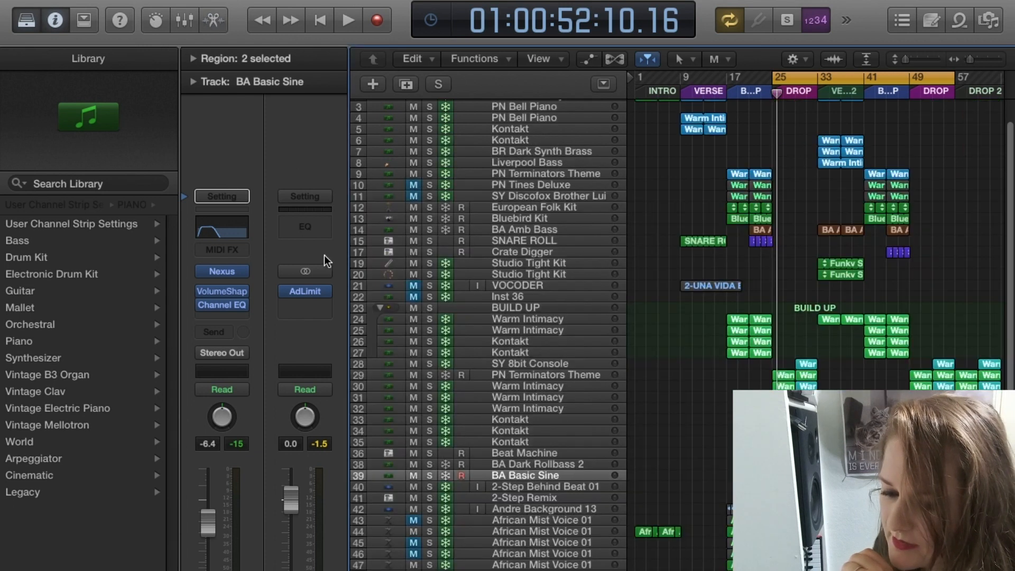
Review the BA Basic Sine track's Channel EQ low-cut and high-cut curve and close the EQ window.
click(207, 227)
click(305, 246)
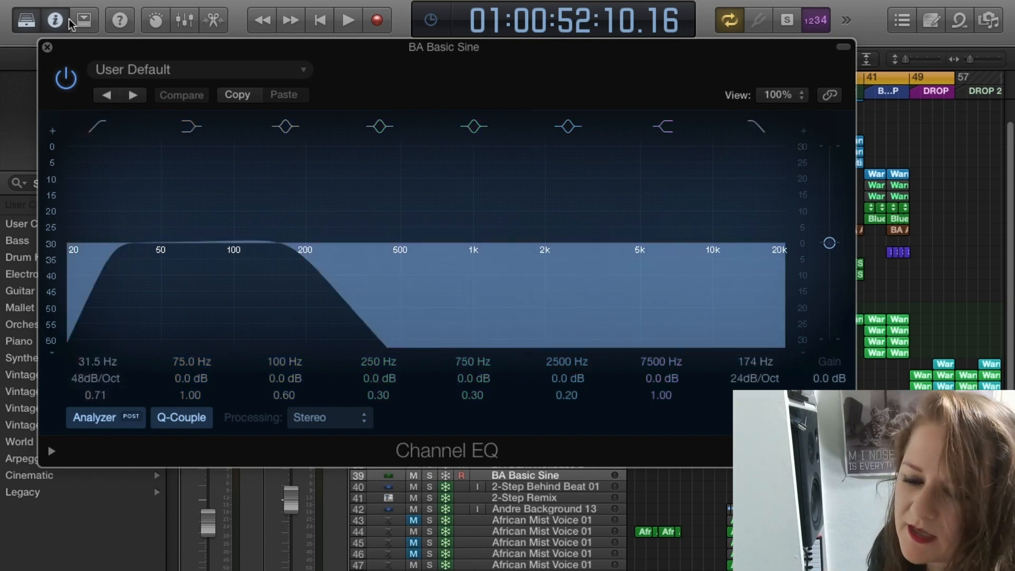
click(47, 48)
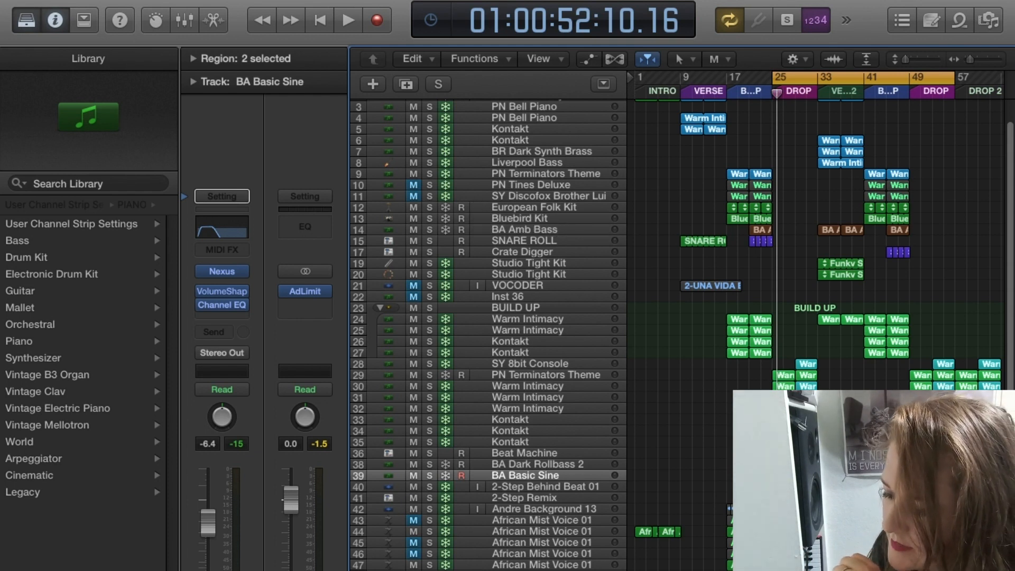
Compare the BA Dark Rollbass 2 and BA Basic Sine channel strips, then review BA Basic Sine's VolumeShaper ducking curve and close its window.
click(582, 464)
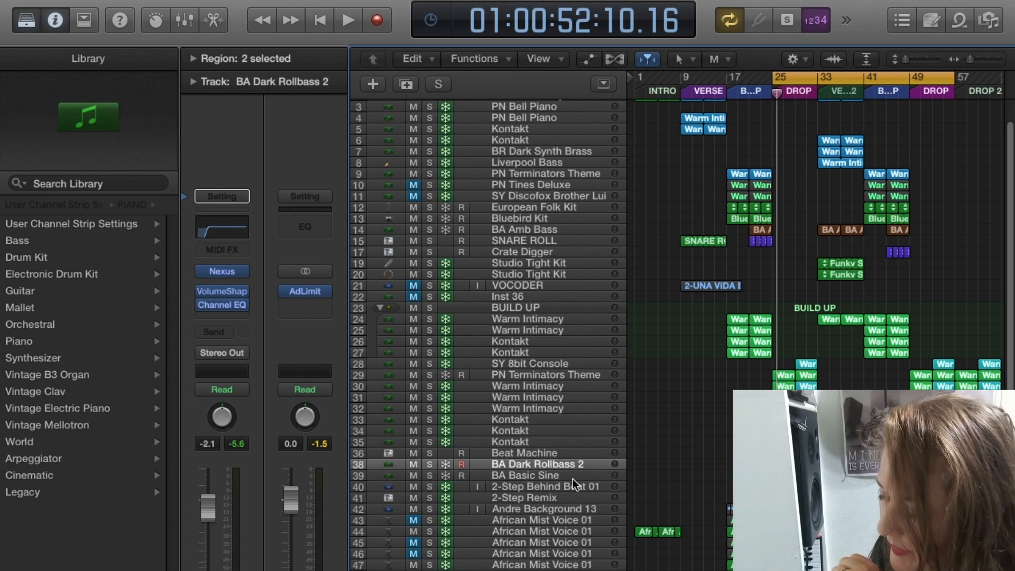
click(573, 478)
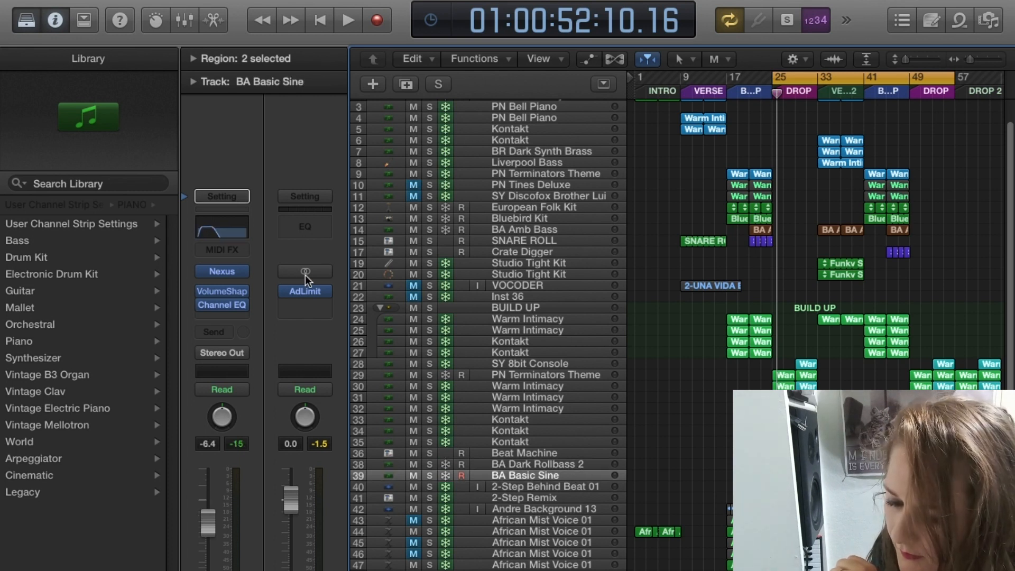
click(219, 291)
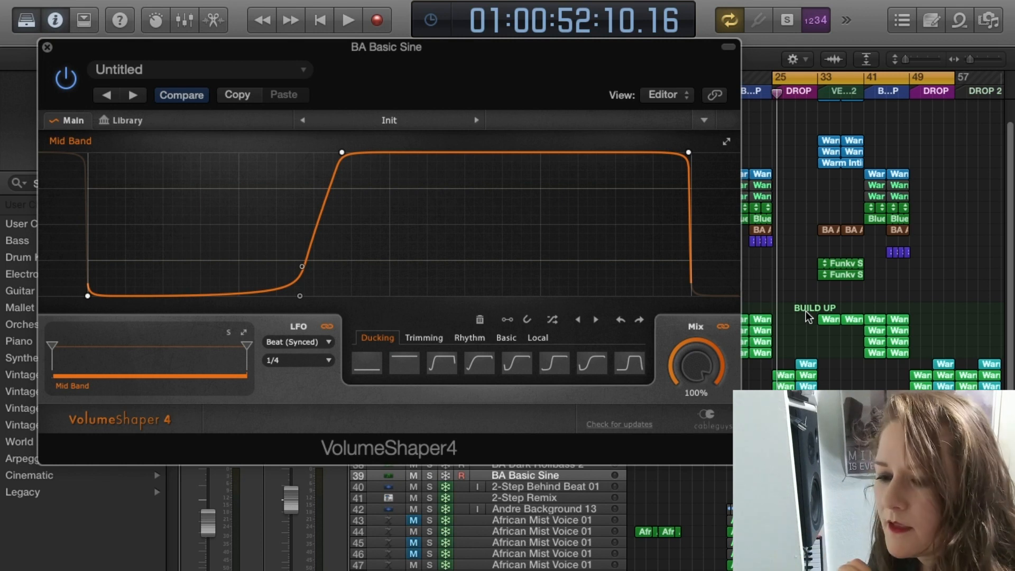
click(47, 47)
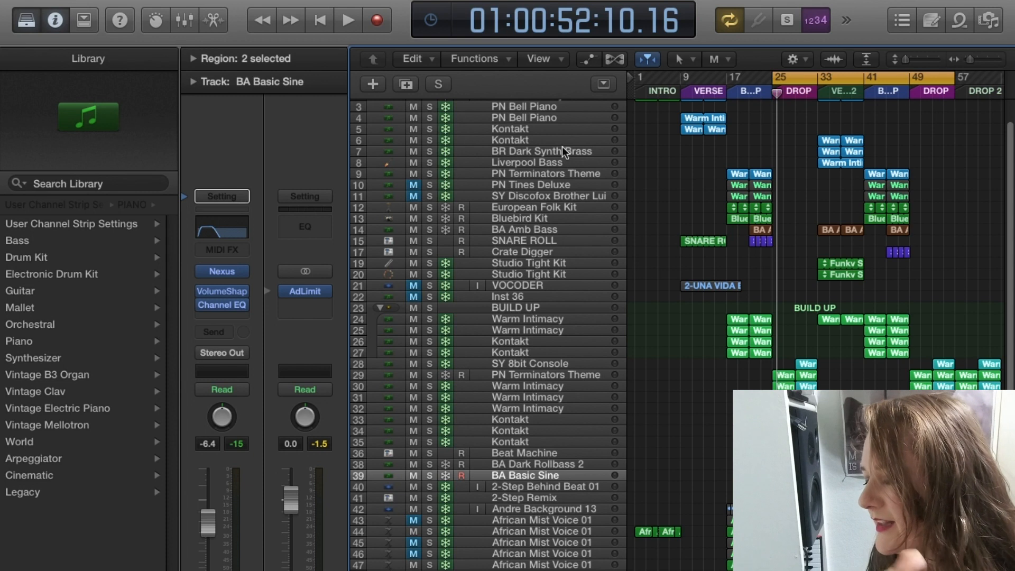
Unfreeze the first Warm Intimacy drop track (track 30), add a Channel EQ to it and start playback.
click(547, 386)
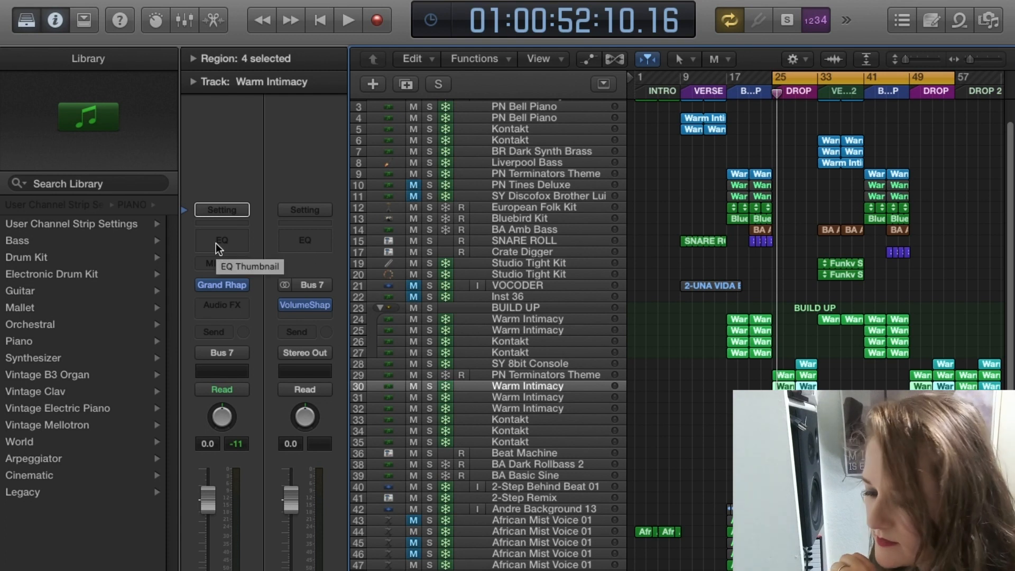
click(445, 385)
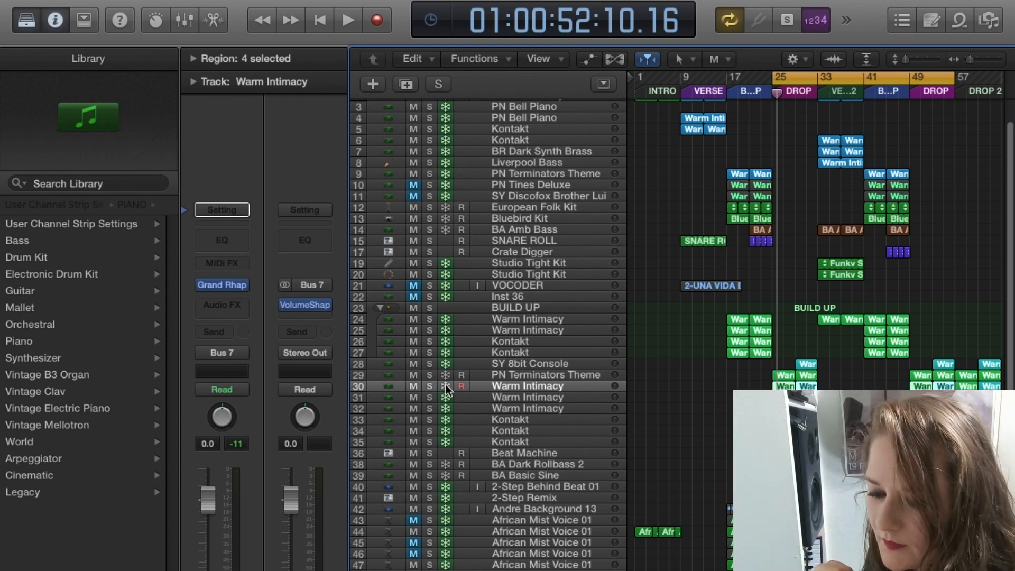
click(227, 236)
key(space)
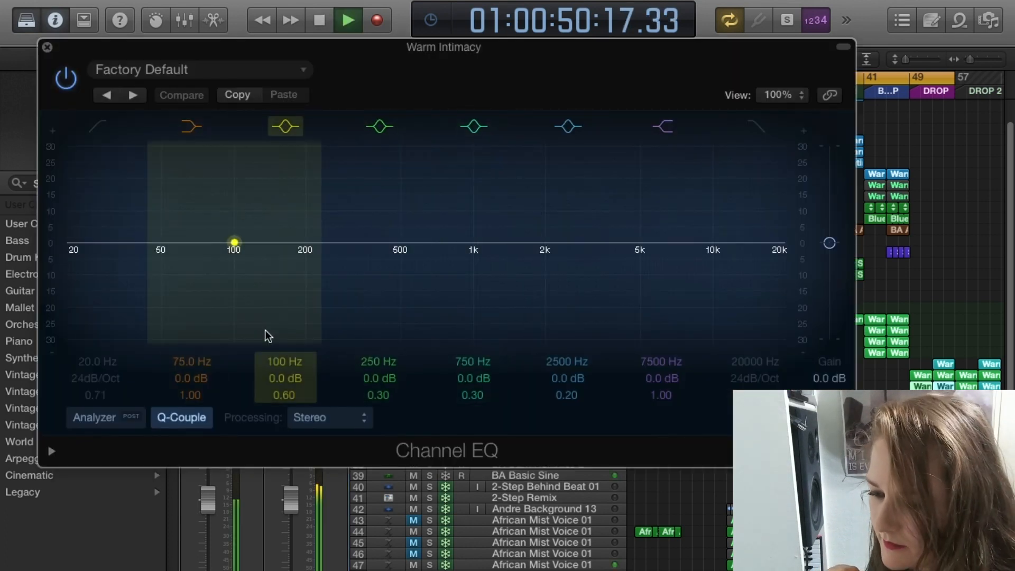
drag(398, 72, 328, 369)
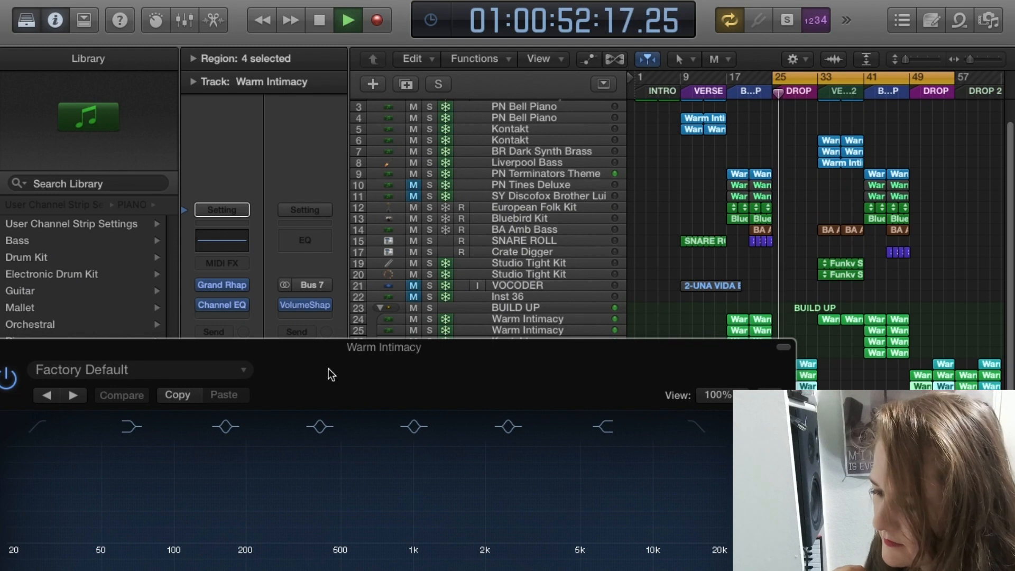
key(XF86AudioRaiseVolume)
drag(338, 370, 443, 73)
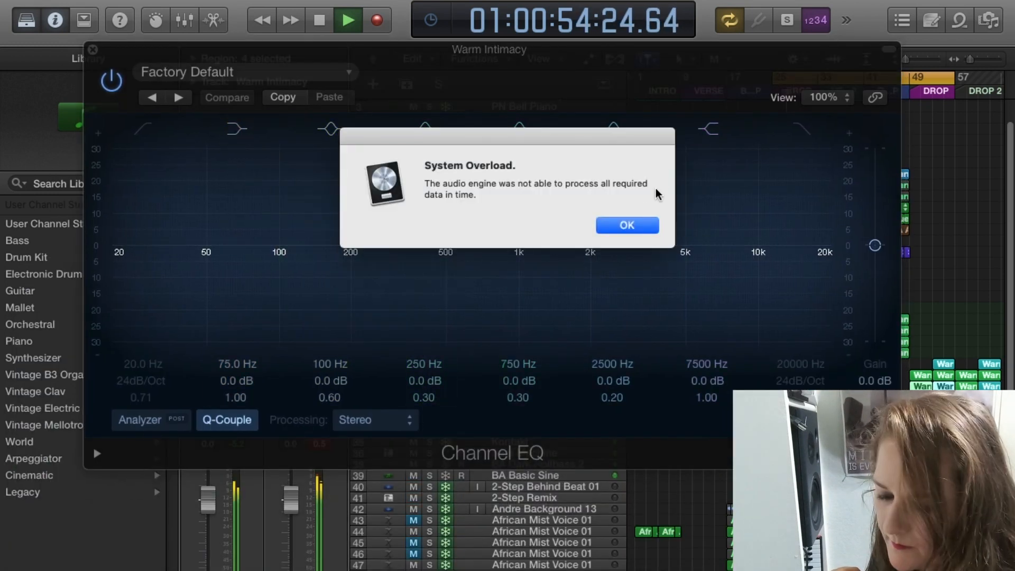
Turn on the Warm Intimacy EQ's Analyzer and play the drop through it, dismissing the system overload alerts.
click(640, 225)
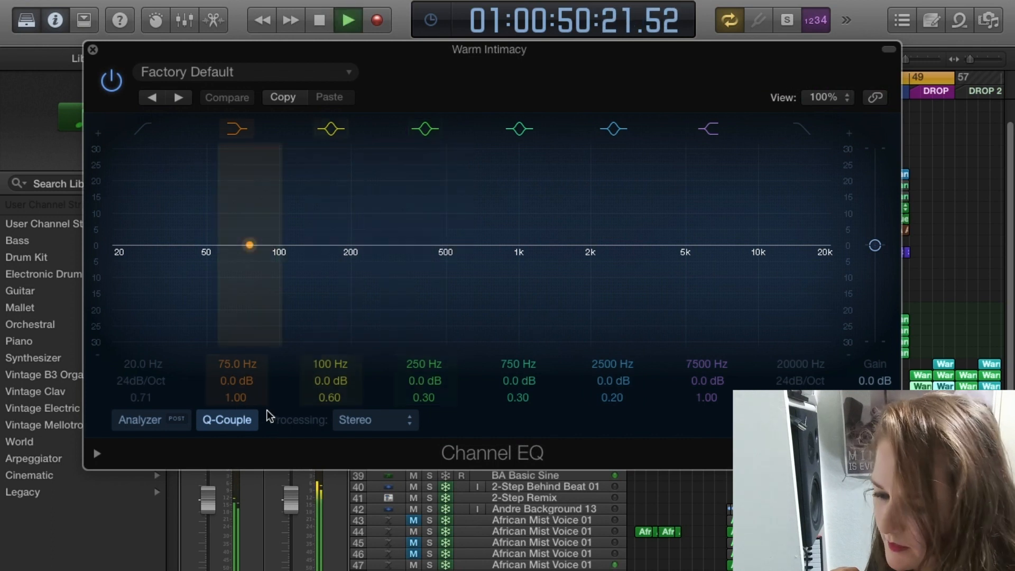
click(626, 224)
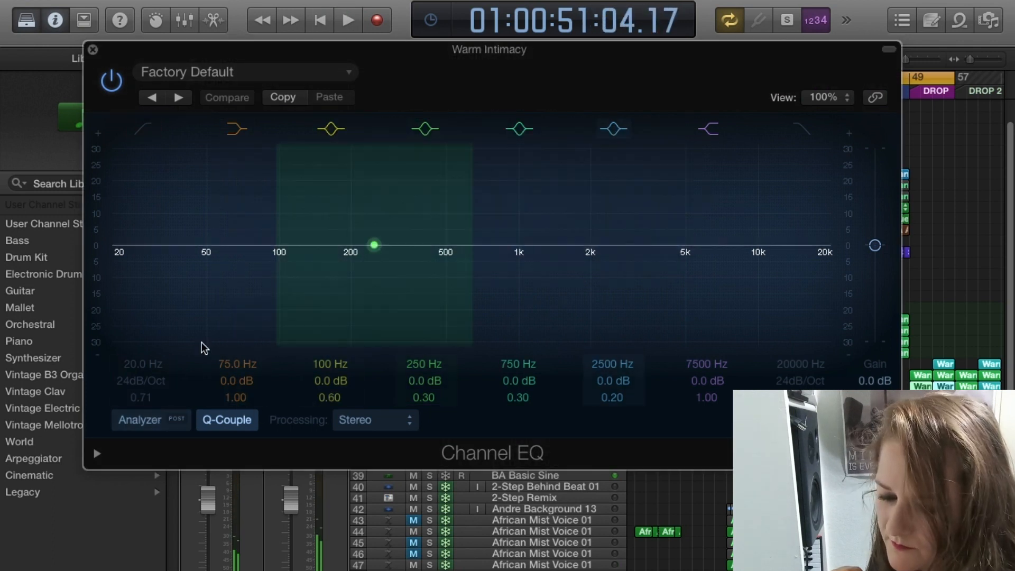
click(141, 420)
key(space)
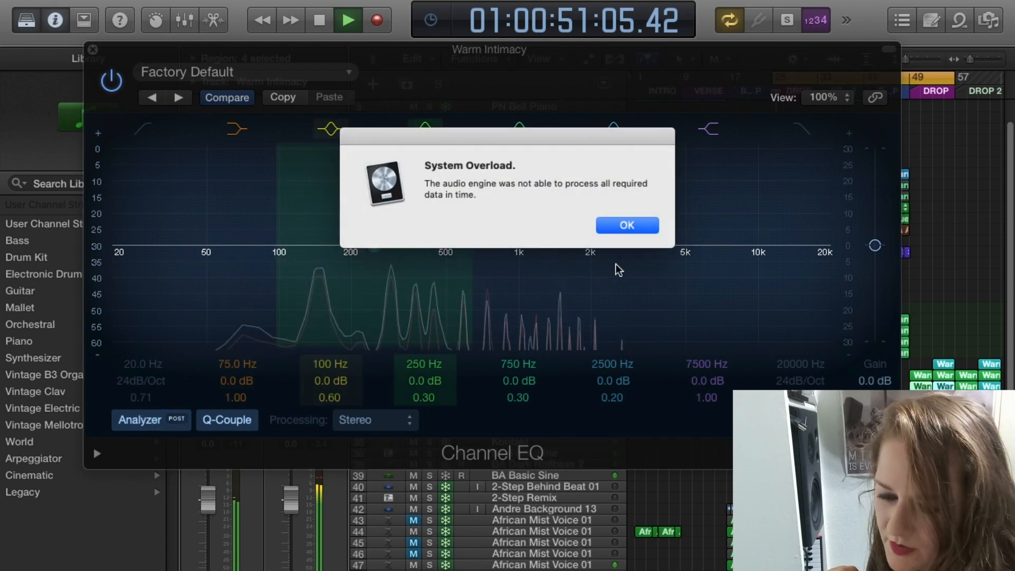
click(627, 224)
Enable the Warm Intimacy EQ's low cut at 112 Hz with a 48 dB/Oct slope, audition it and close the EQ window.
click(140, 129)
drag(136, 364, 136, 333)
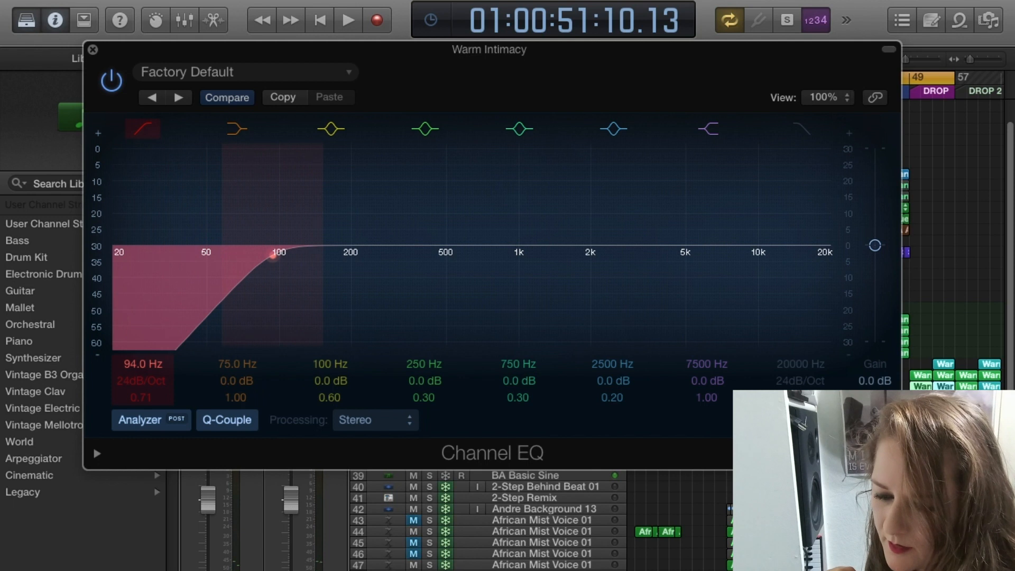
drag(127, 381, 132, 353)
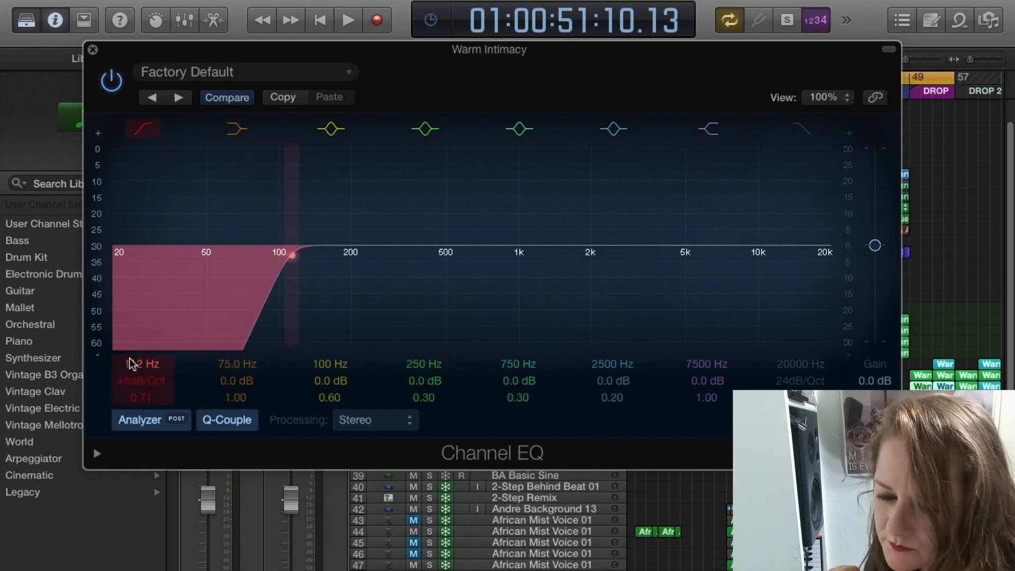
key(space)
key(space)
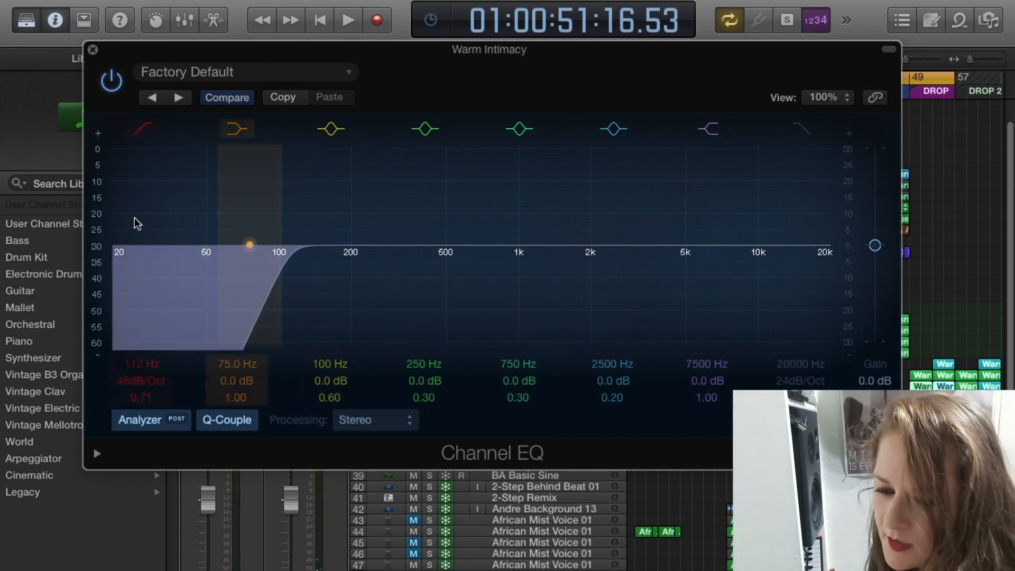
click(93, 50)
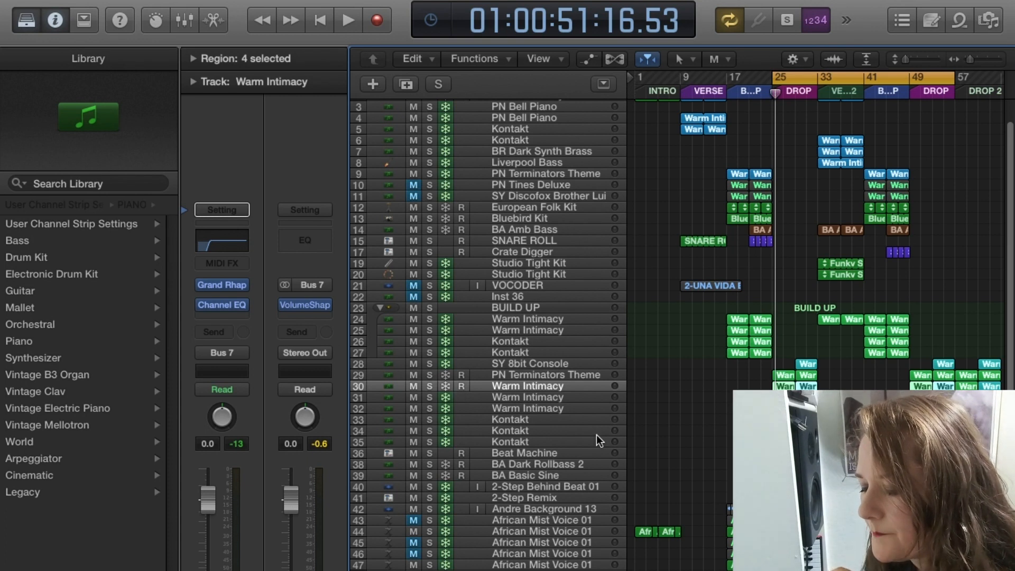
Open the Beat Machine track's notes in the Piano Roll and audition the Kick 1 note just before bar 34.
click(504, 475)
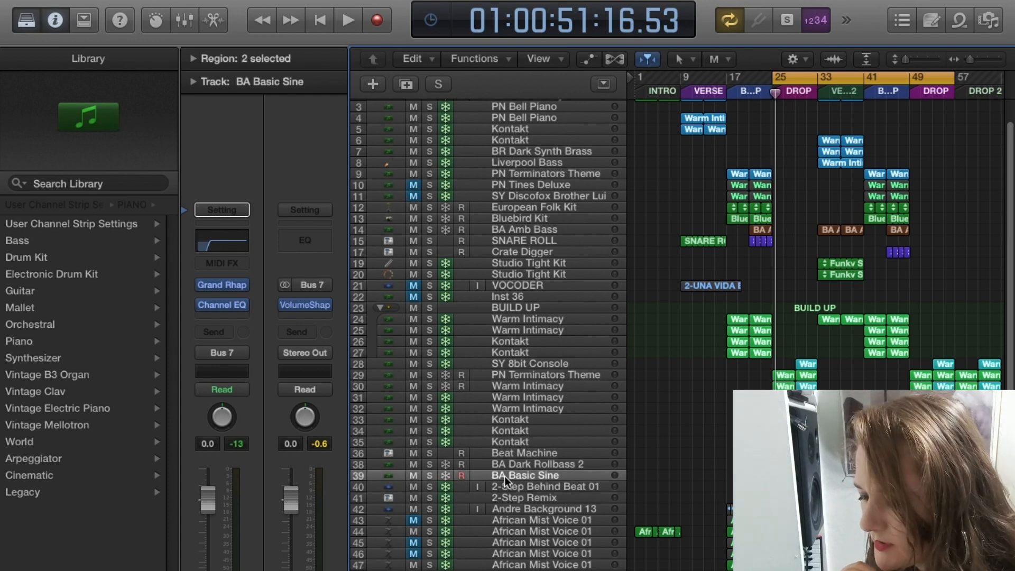
click(512, 456)
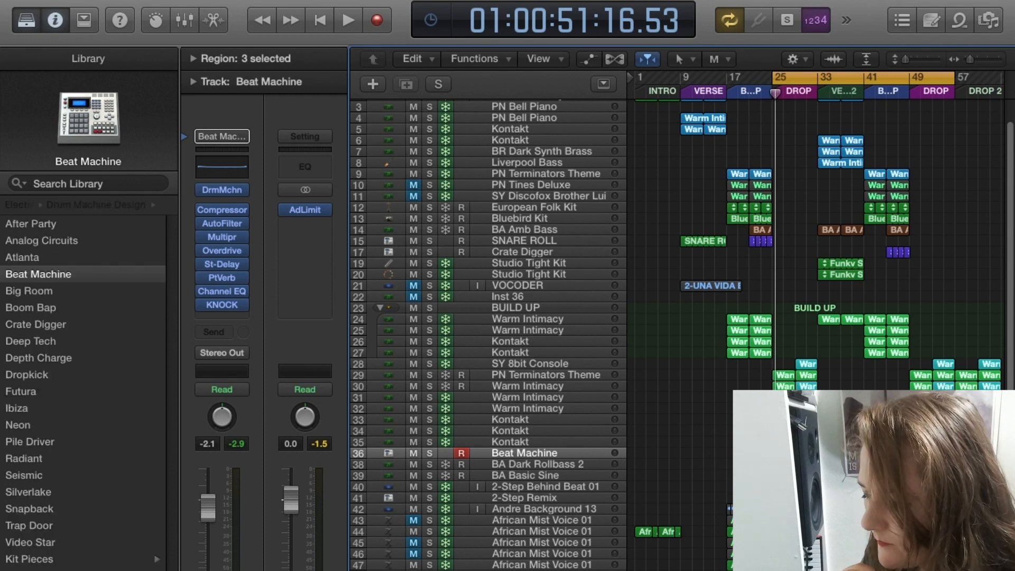
key(p)
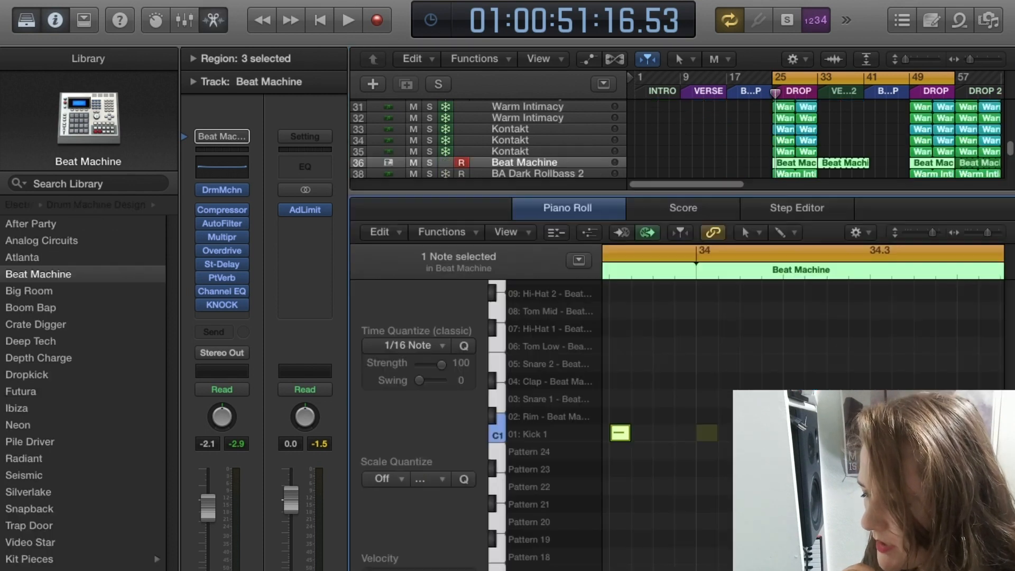
click(621, 437)
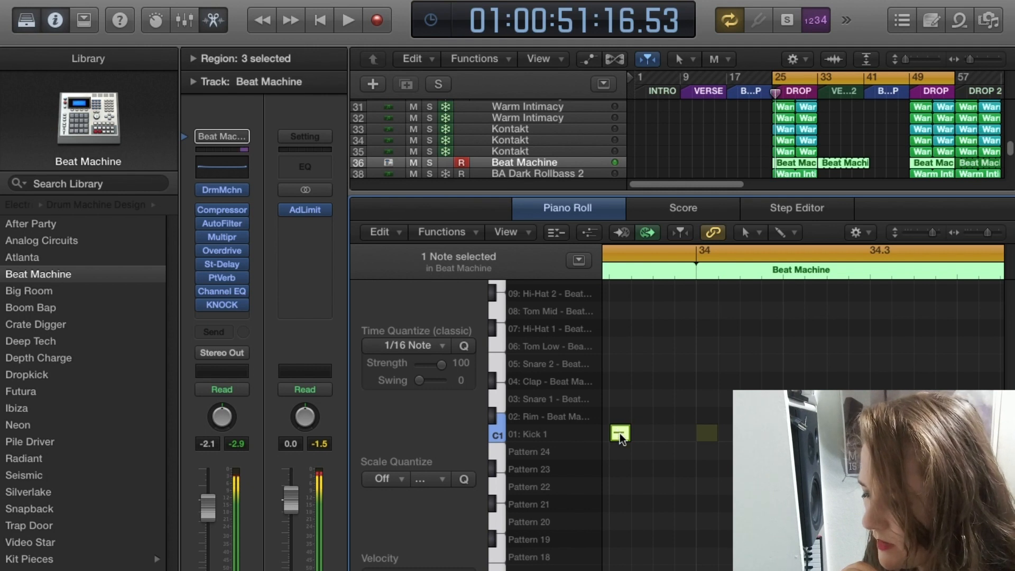
Examine the Beat Machine kick and hi-hat pattern from bar 25, audition its kick note and close the note editor.
scroll(667, 417, left, 20)
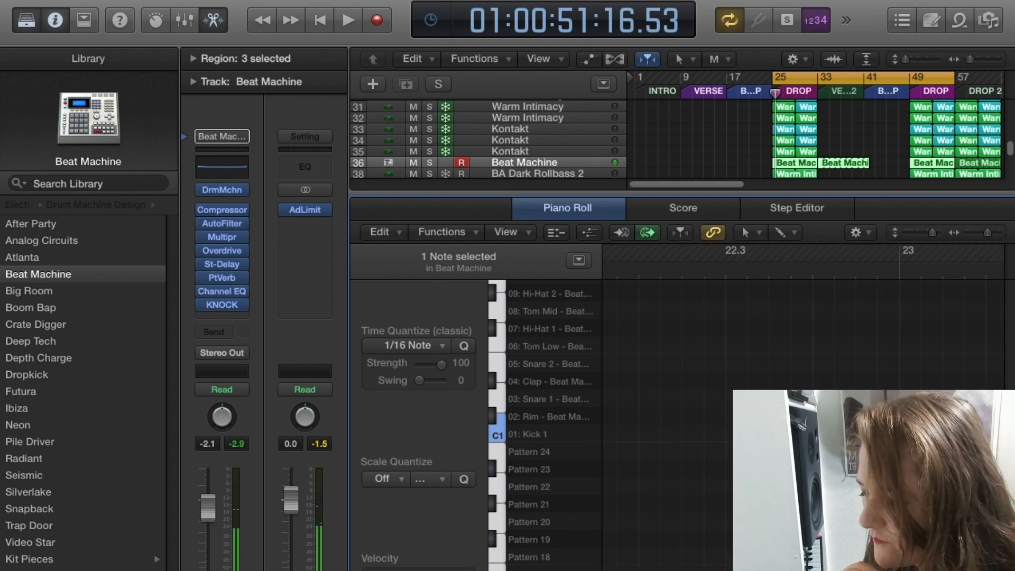
scroll(667, 417, right, 10)
scroll(957, 338, right, 7)
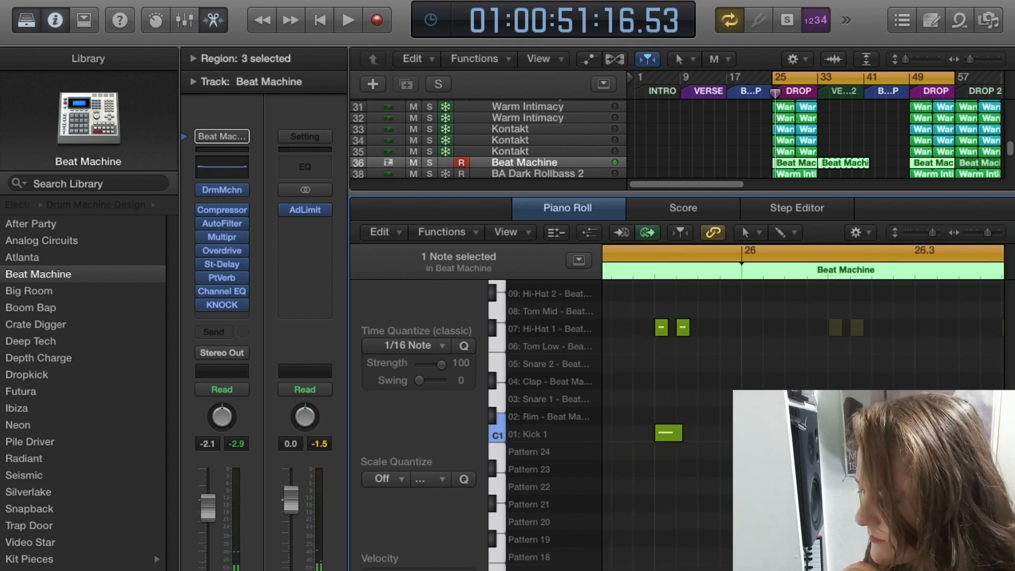
drag(989, 232, 985, 232)
drag(825, 459, 586, 501)
click(687, 432)
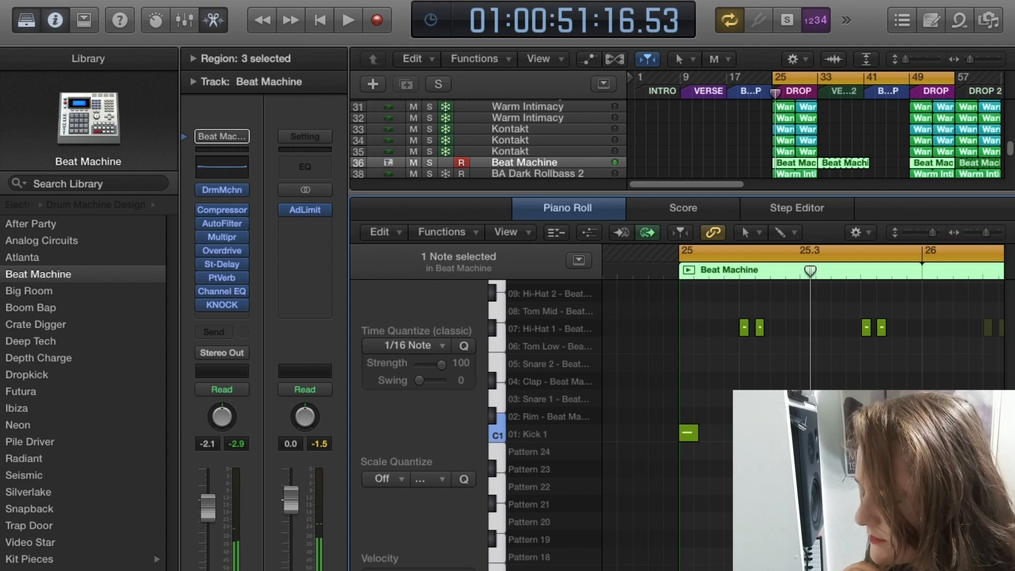
key(Delete)
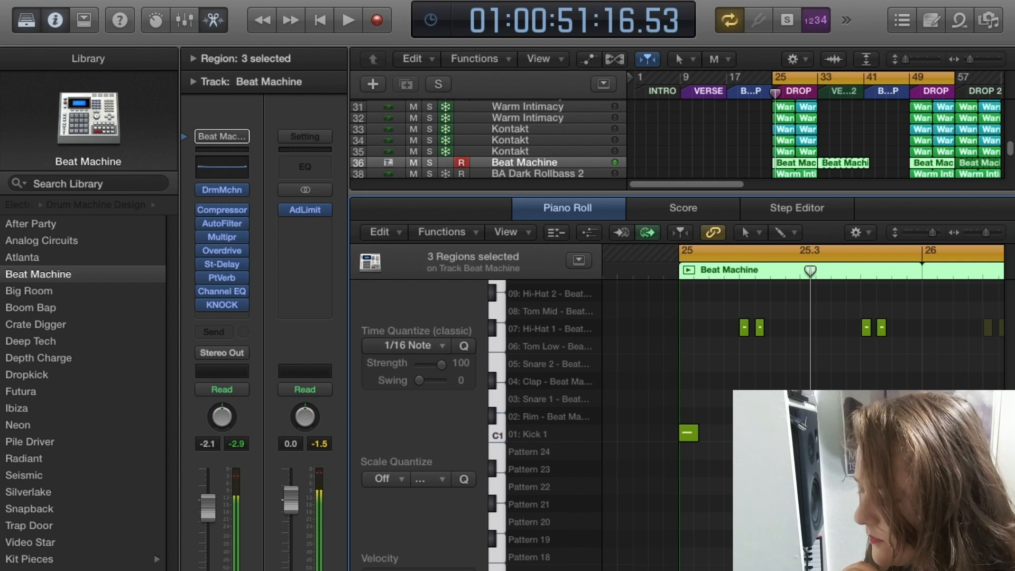
click(805, 433)
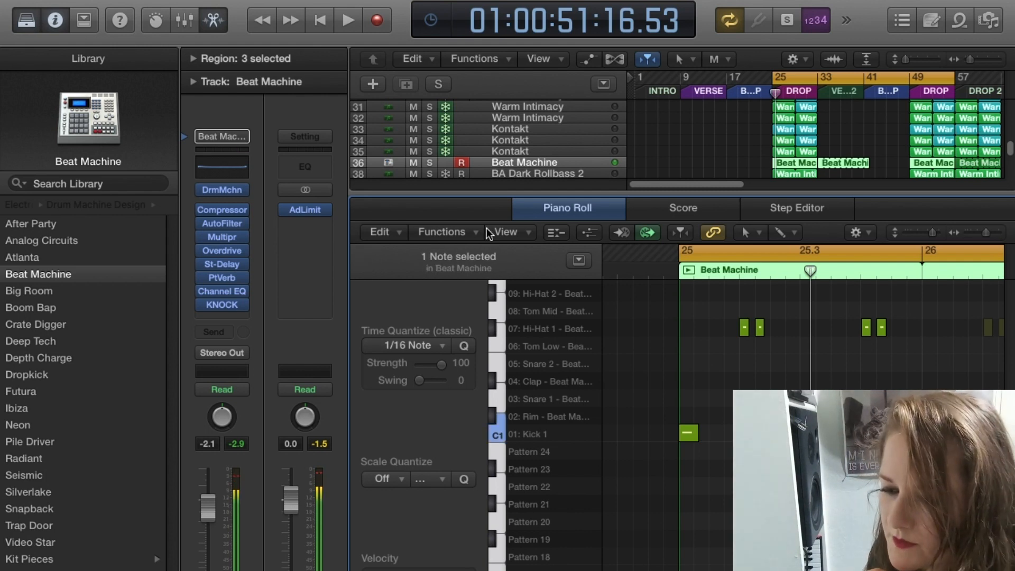
key(e)
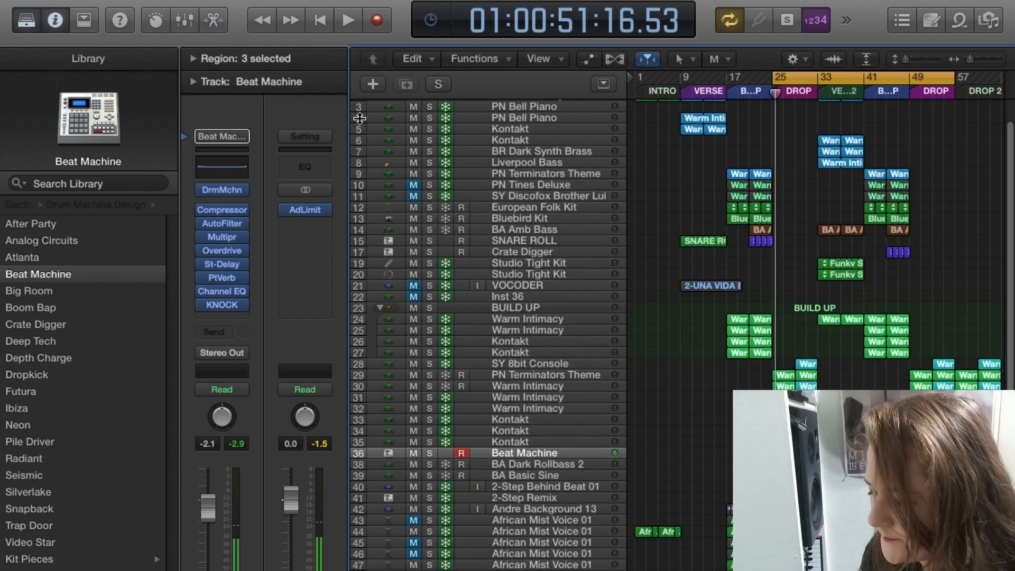